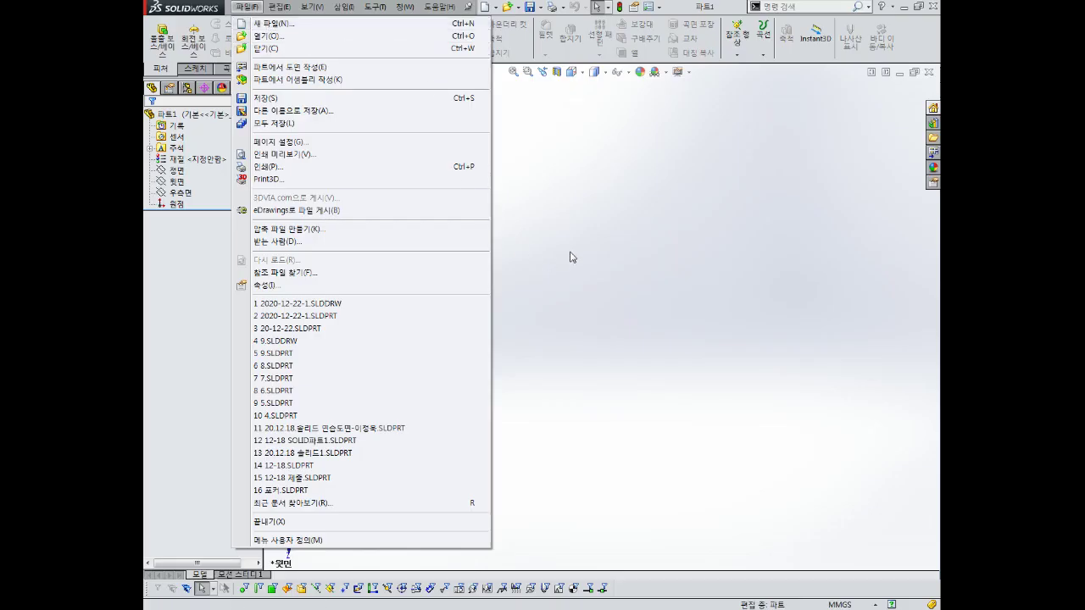
- Dismiss the File menu and begin sketch 스케치1 on the Front plane
{"action": "left_click", "coordinate": [571, 255]}
{"action": "left_click", "coordinate": [175, 170]}
{"action": "left_click", "coordinate": [181, 152]}
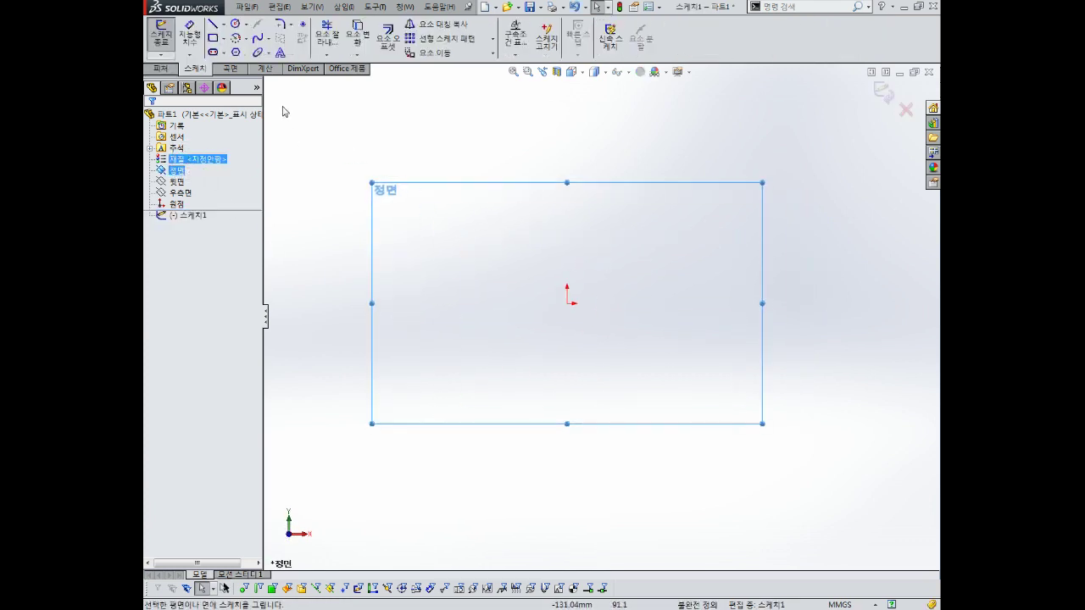
- Draw a corner rectangle starting at the origin
{"action": "left_click", "coordinate": [213, 37]}
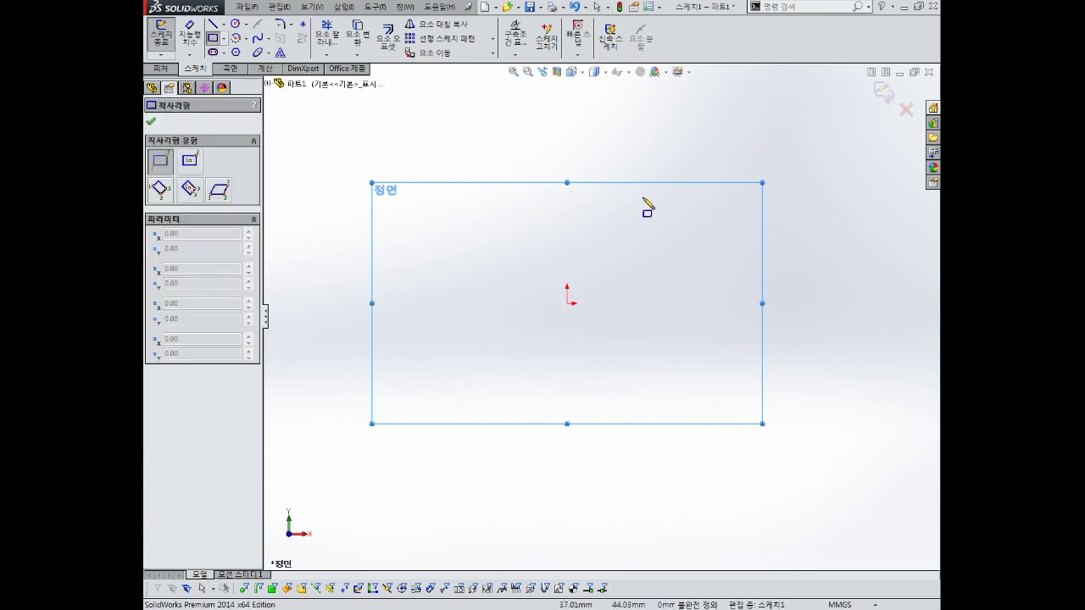
{"action": "left_click", "coordinate": [567, 303]}
{"action": "left_click", "coordinate": [743, 174]}
{"action": "scroll", "coordinate": [673, 246], "scroll_direction": "up", "scroll_amount": 3}
{"action": "scroll", "coordinate": [673, 246], "scroll_direction": "down", "scroll_amount": 5}
{"action": "scroll", "coordinate": [619, 327], "scroll_direction": "up", "scroll_amount": 1}
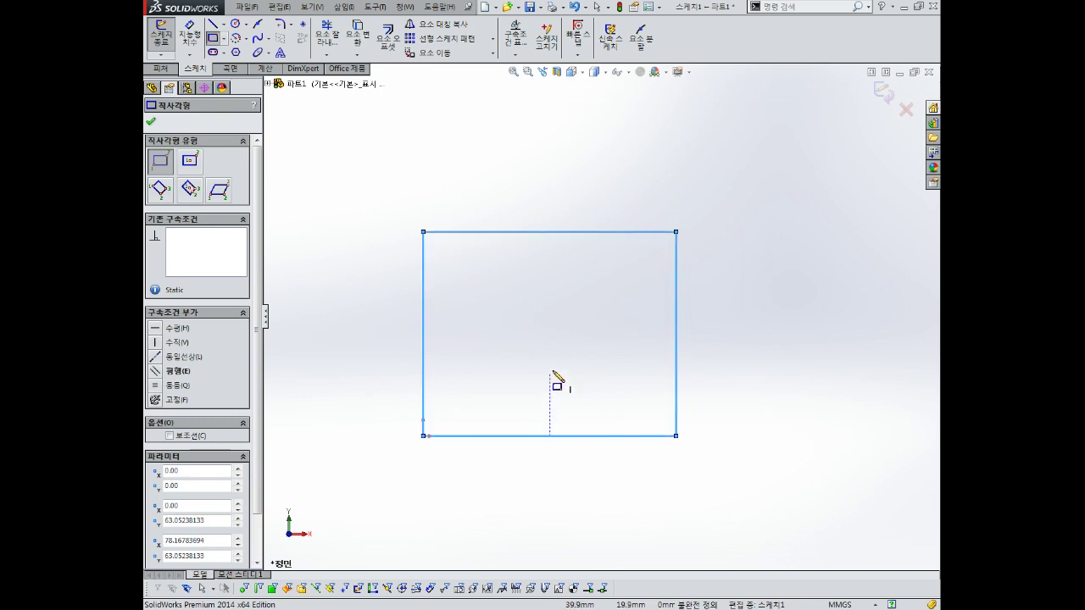
{"action": "key", "text": "Escape"}
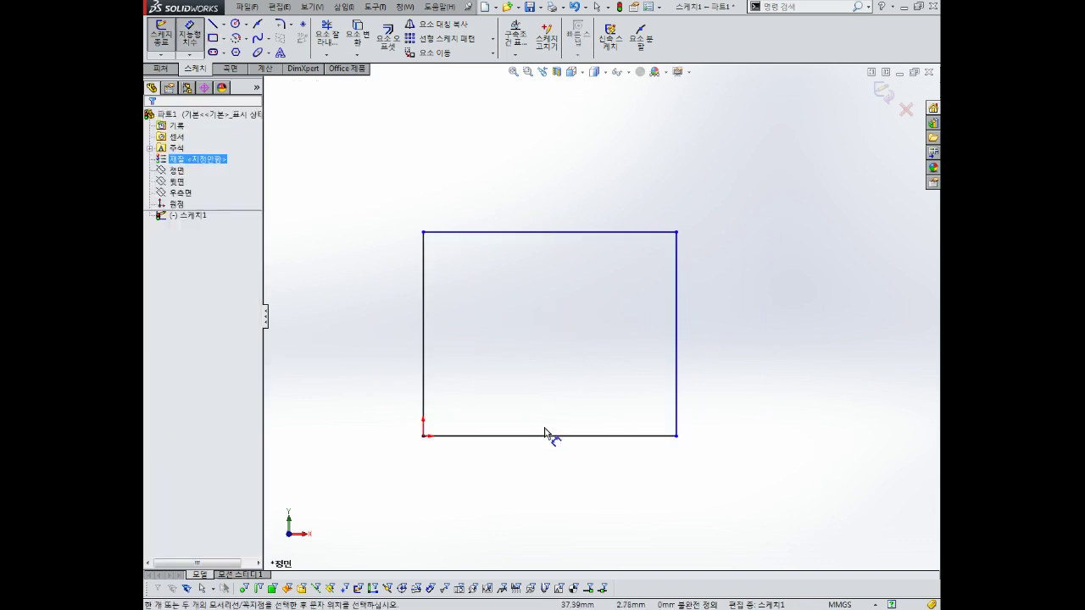
- Dimension the rectangle's bottom and left edges to 80 mm and exit the sketch
{"action": "left_click", "coordinate": [546, 436]}
{"action": "left_click", "coordinate": [547, 473]}
{"action": "type", "text": "80"}
{"action": "key", "text": "Return"}
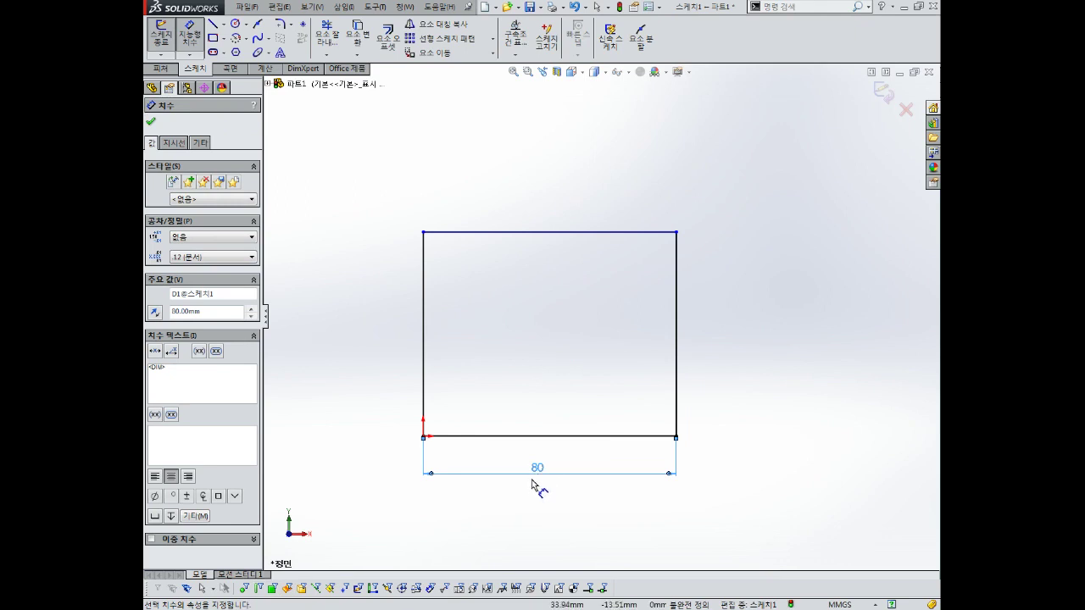
{"action": "left_click", "coordinate": [424, 343]}
{"action": "left_click", "coordinate": [390, 339]}
{"action": "type", "text": "80"}
{"action": "key", "text": "Return"}
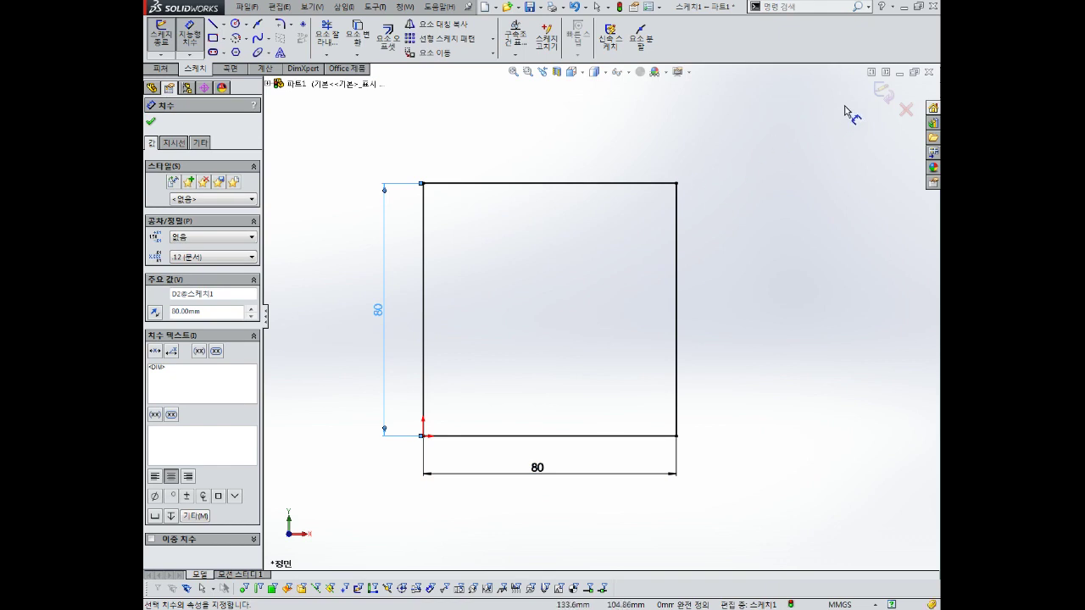
{"action": "left_click", "coordinate": [883, 93]}
{"action": "mouse_move", "coordinate": [582, 259]}
{"action": "middle_mouse_down"}
{"action": "mouse_move", "coordinate": [538, 305]}
{"action": "mouse_move", "coordinate": [535, 249]}
{"action": "middle_mouse_up"}
{"action": "left_click", "coordinate": [162, 38]}
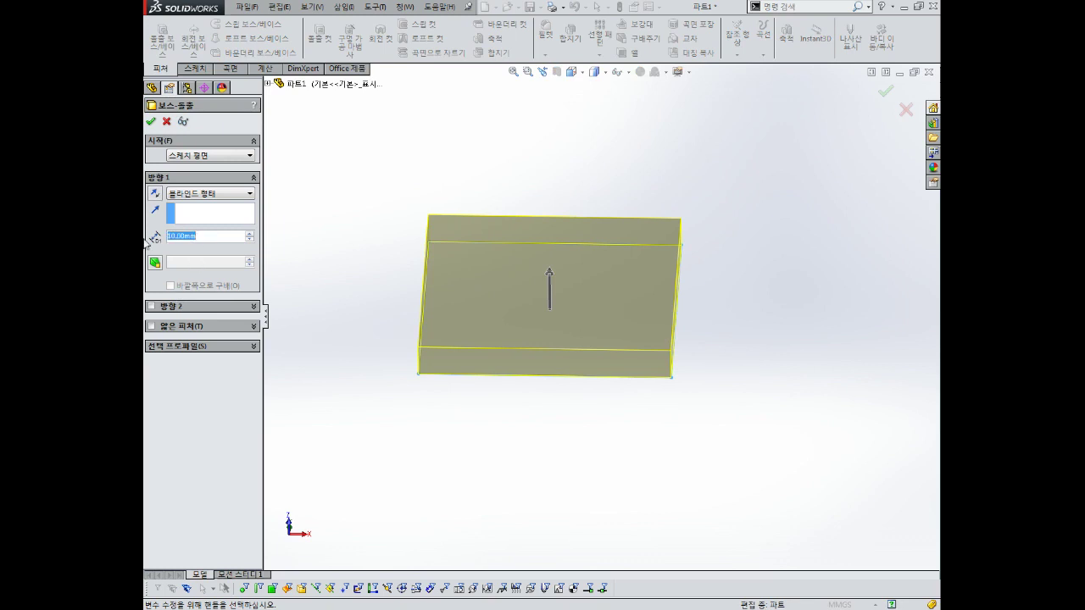
- Extrude the 80 mm square 19 mm into a block and orbit to its top face
{"action": "type", "text": "19"}
{"action": "key", "text": "Return"}
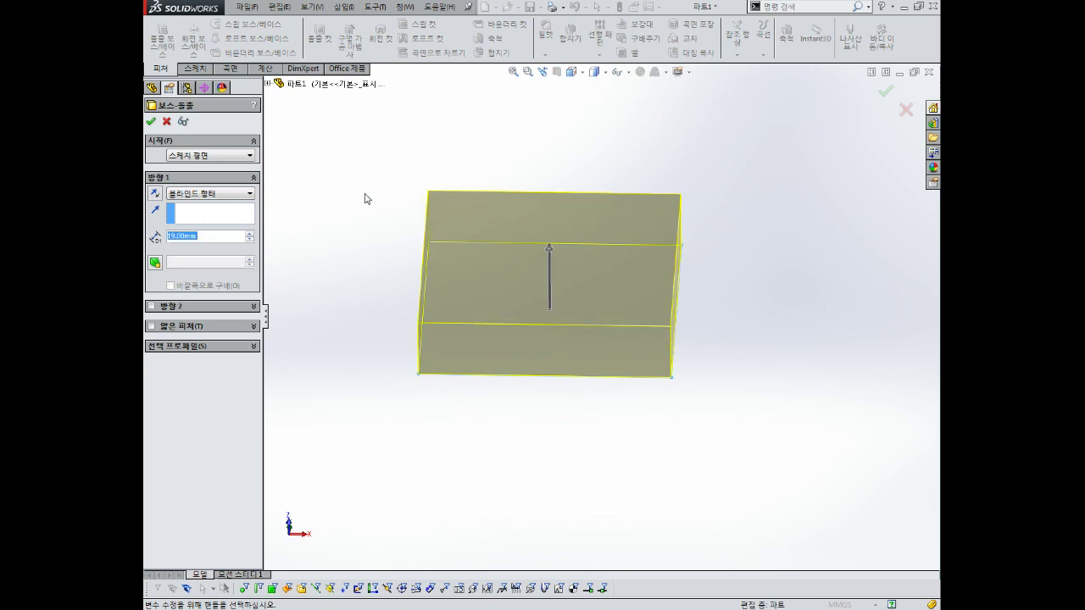
{"action": "left_click", "coordinate": [151, 122]}
{"action": "middle_click_drag", "start_coordinate": [373, 230], "coordinate": [388, 263]}
{"action": "mouse_move", "coordinate": [472, 287]}
{"action": "middle_mouse_down"}
{"action": "mouse_move", "coordinate": [548, 229]}
{"action": "mouse_move", "coordinate": [619, 279]}
{"action": "mouse_move", "coordinate": [625, 262]}
{"action": "middle_mouse_up"}
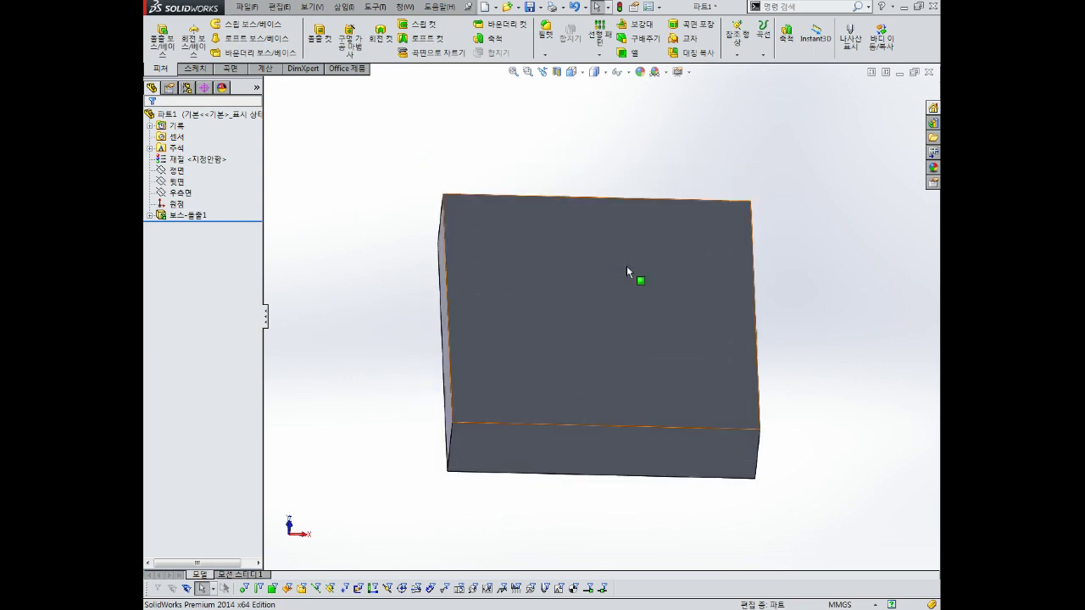
{"action": "mouse_move", "coordinate": [412, 223]}
{"action": "middle_mouse_down"}
{"action": "mouse_move", "coordinate": [500, 294]}
{"action": "mouse_move", "coordinate": [449, 241]}
{"action": "middle_mouse_up"}
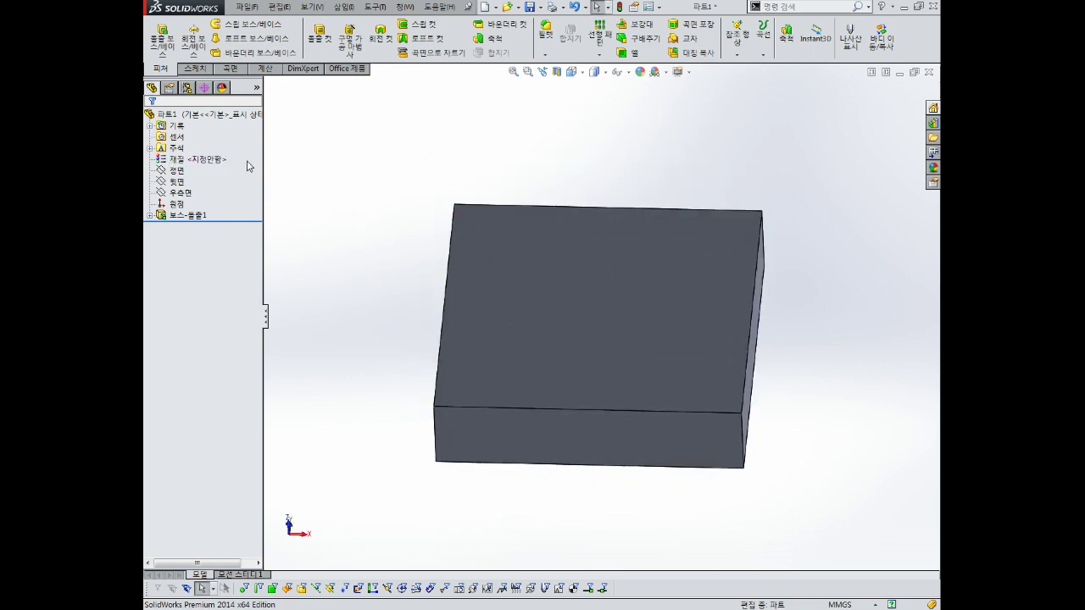
- Open the part colour editor and try pink and yellow swatches on the block
{"action": "right_click", "coordinate": [204, 118]}
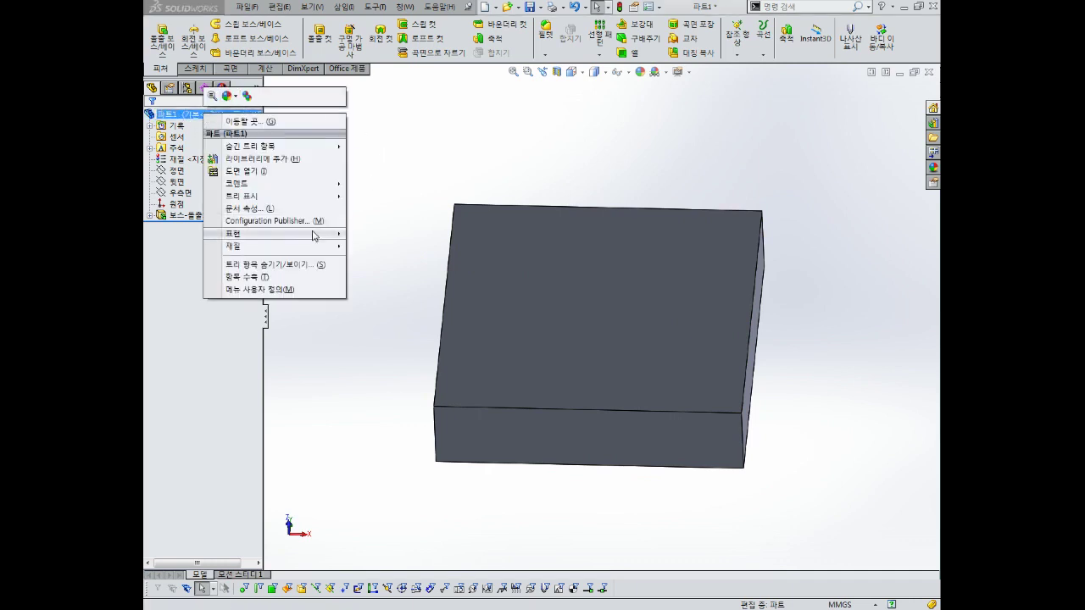
{"action": "left_click", "coordinate": [229, 95]}
{"action": "left_click", "coordinate": [241, 118]}
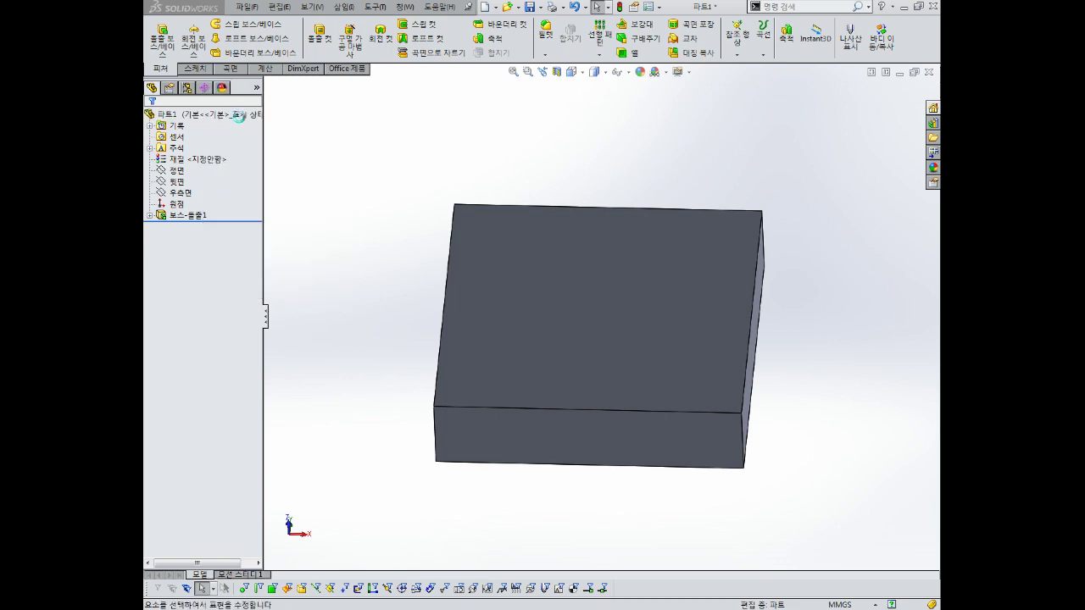
{"action": "left_click", "coordinate": [174, 360]}
{"action": "left_click", "coordinate": [175, 367]}
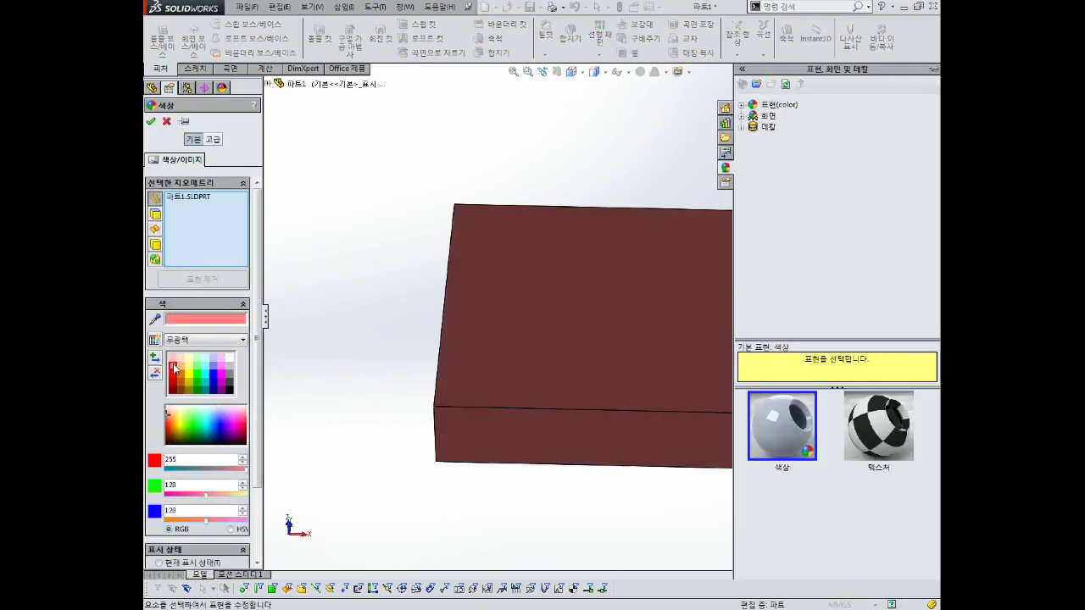
{"action": "left_click", "coordinate": [189, 379]}
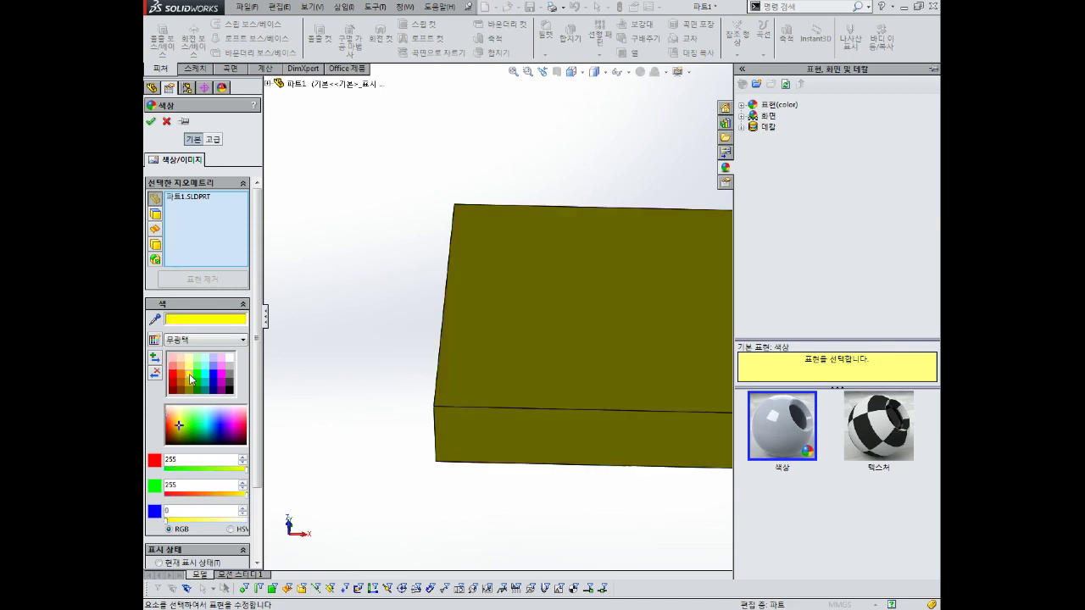
{"action": "left_click", "coordinate": [197, 373]}
{"action": "left_click", "coordinate": [192, 368]}
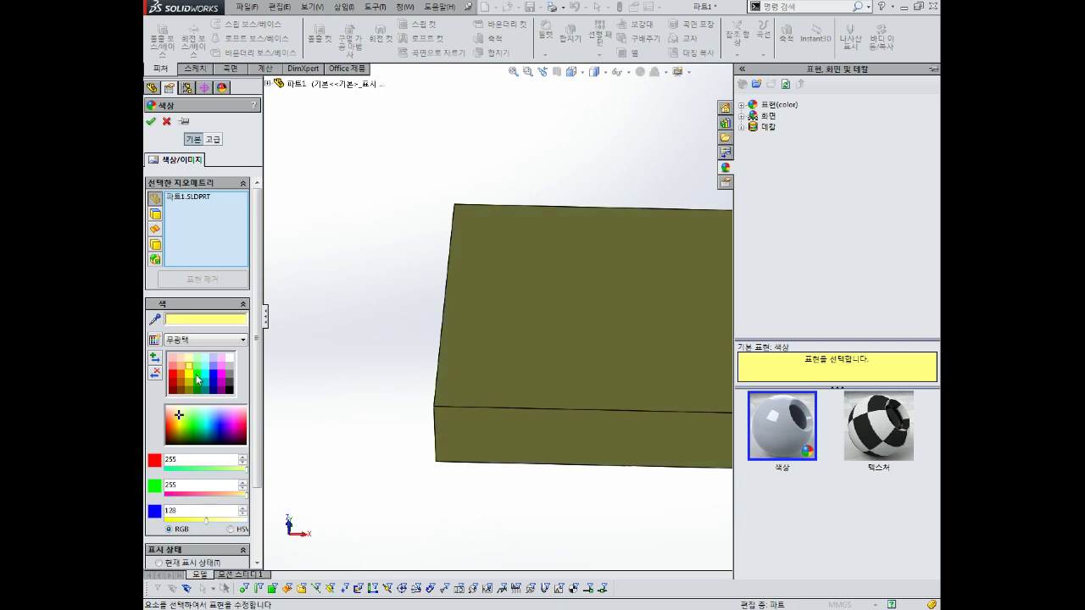
- Settle on a light green from the spectrum for the whole part and accept it
{"action": "left_click", "coordinate": [198, 380]}
{"action": "left_click", "coordinate": [189, 380]}
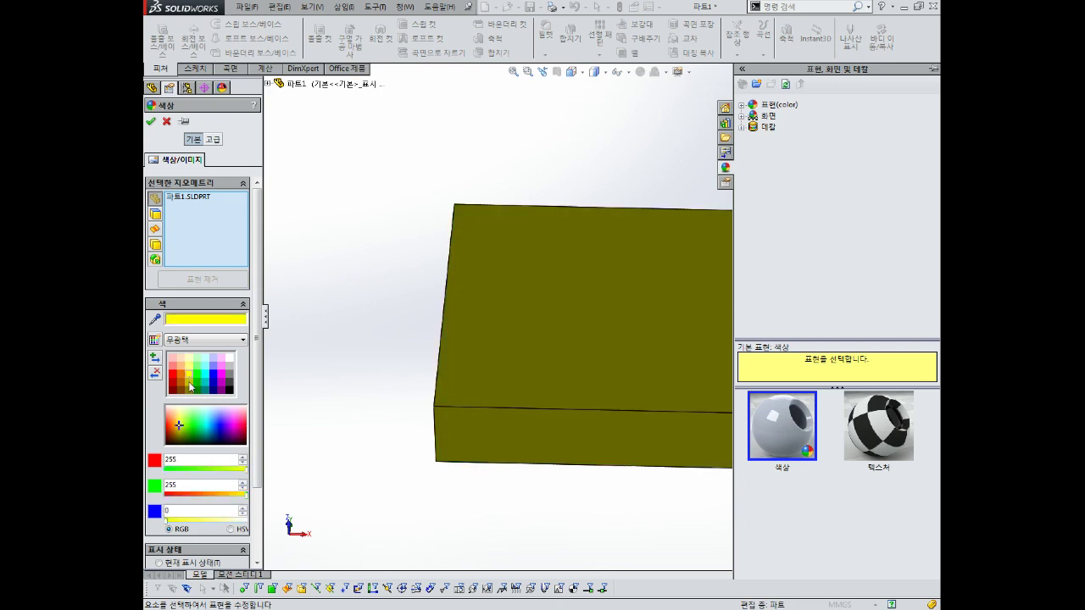
{"action": "left_click", "coordinate": [181, 367]}
{"action": "left_click", "coordinate": [222, 367]}
{"action": "left_click", "coordinate": [218, 379]}
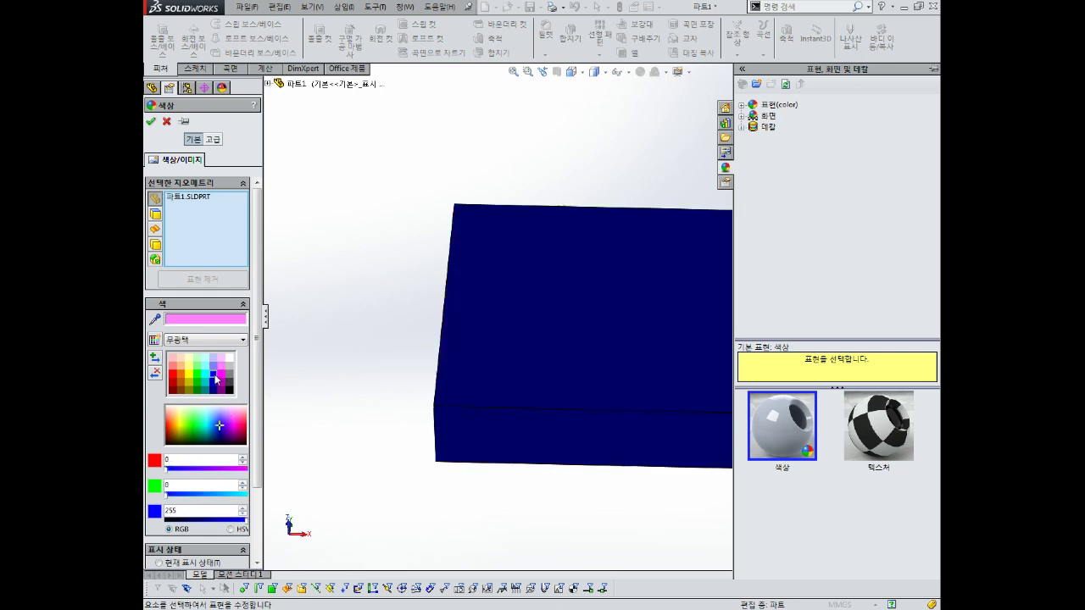
{"action": "left_click", "coordinate": [172, 410]}
{"action": "left_click", "coordinate": [192, 411]}
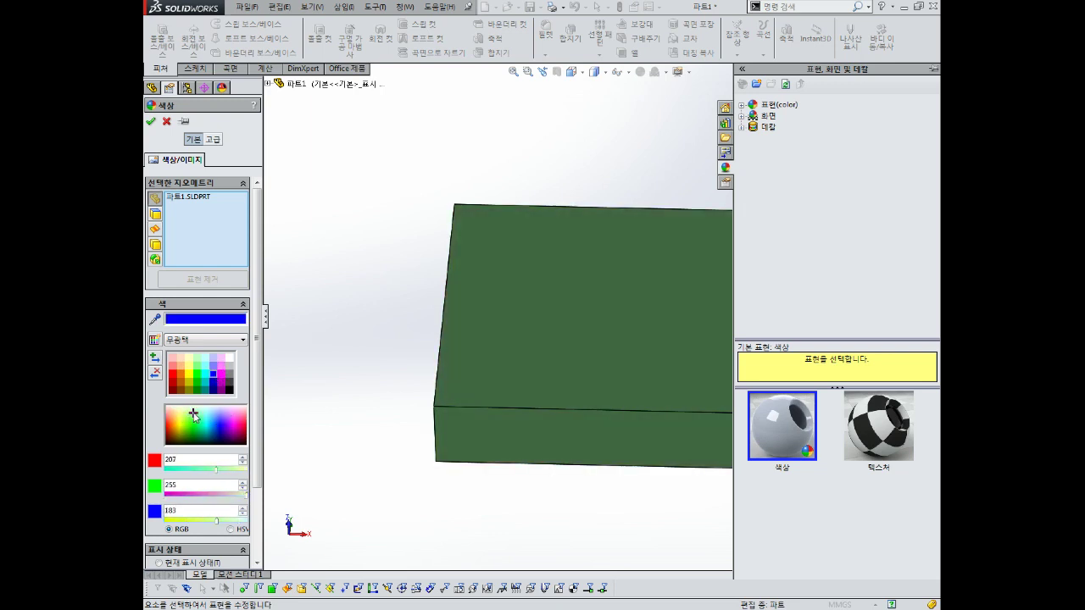
{"action": "left_click", "coordinate": [151, 121]}
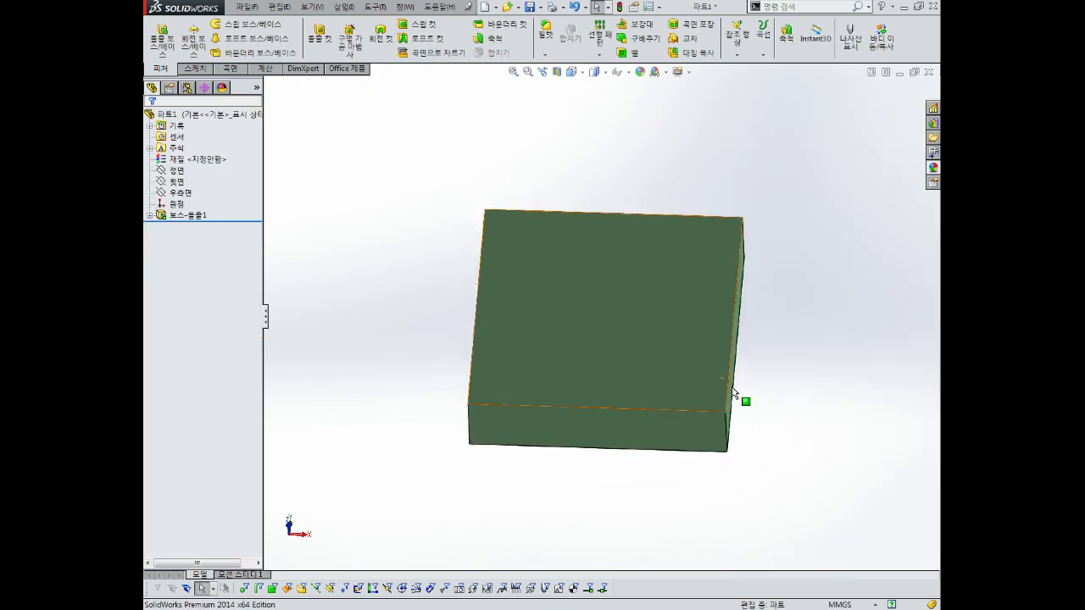
{"action": "left_click", "coordinate": [598, 284]}
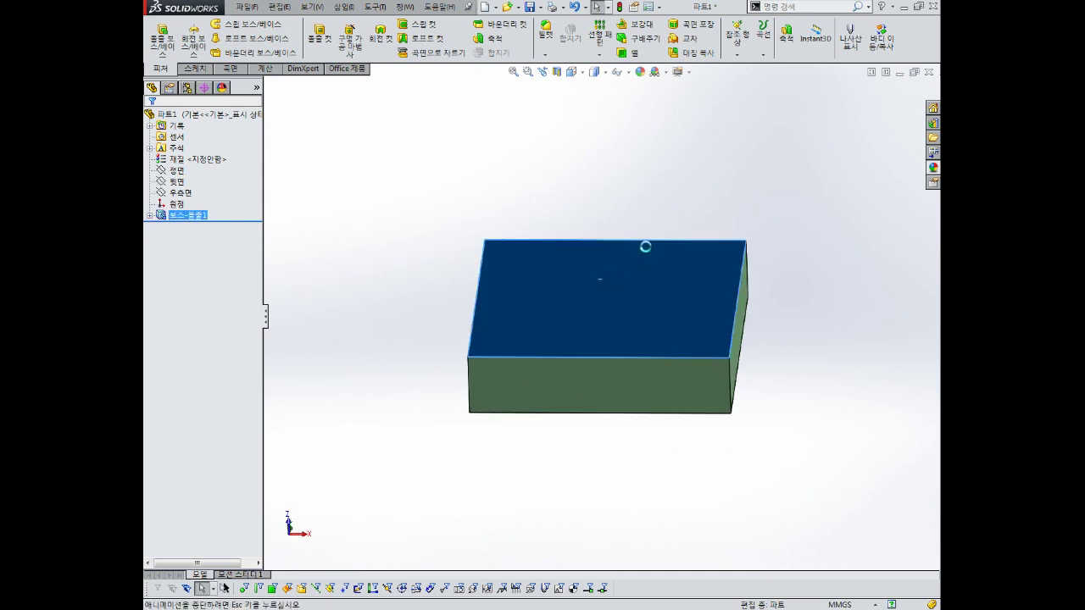
- Start sketch 스케치2 on the green block's top face and zoom in
{"action": "left_click", "coordinate": [646, 246]}
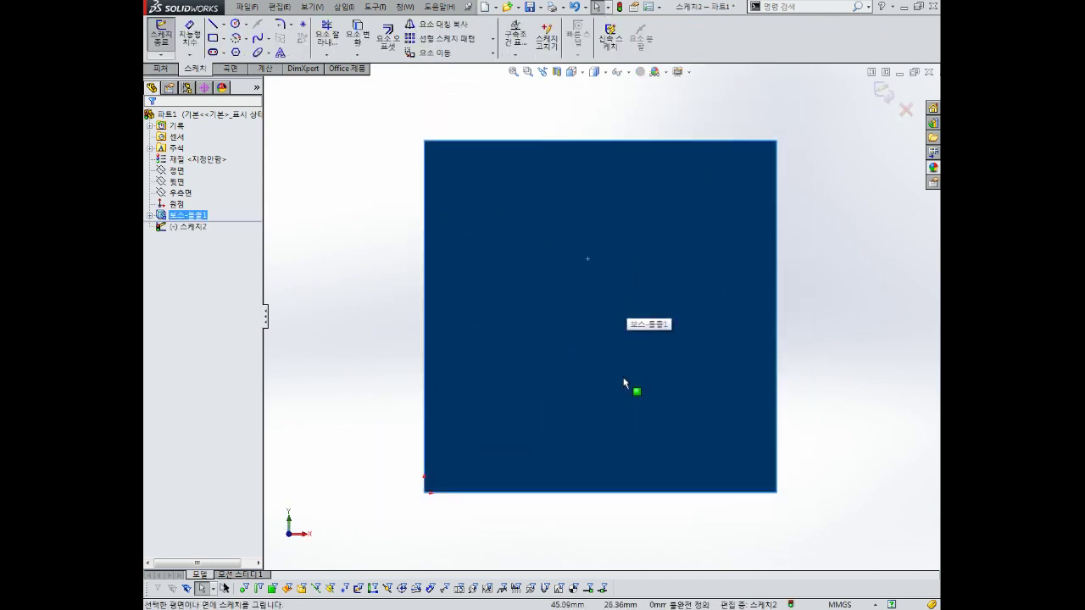
{"action": "scroll", "coordinate": [632, 378], "scroll_direction": "down", "scroll_amount": 1}
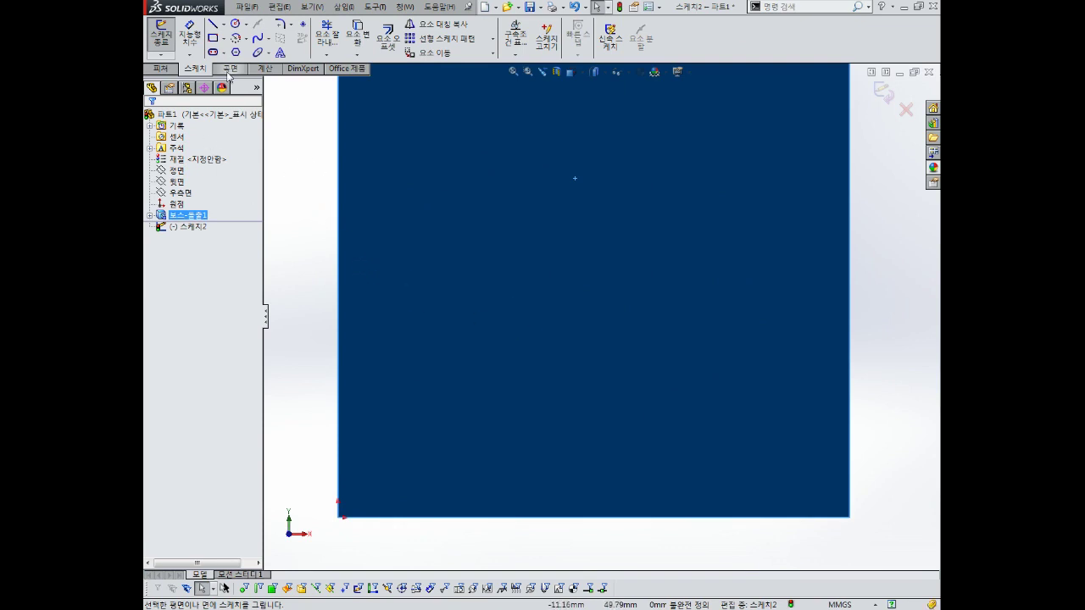
{"action": "left_click", "coordinate": [246, 39]}
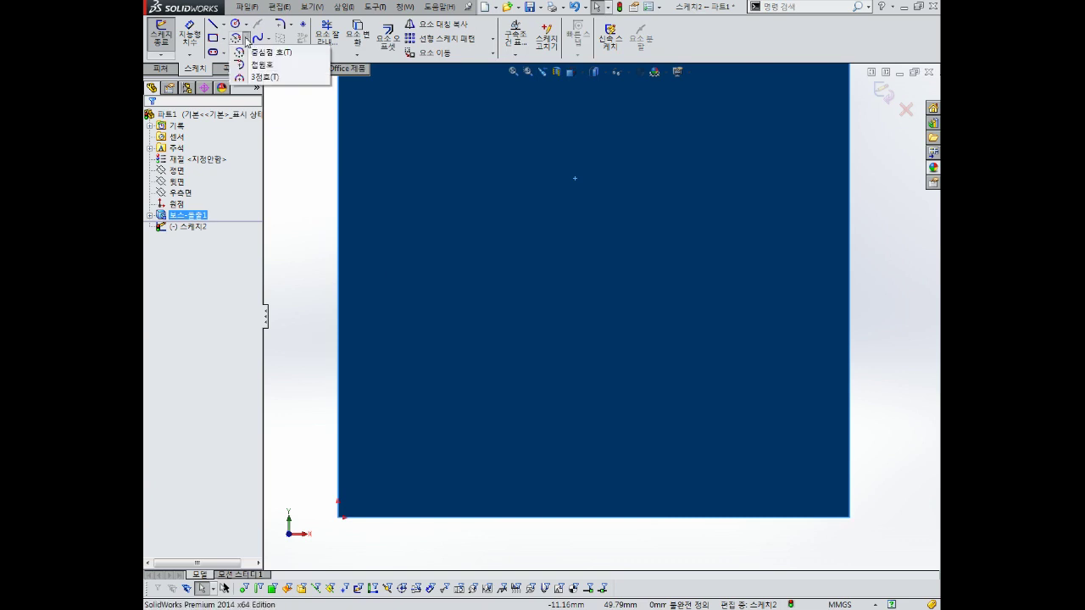
- Draw a three-point arc and dimension its chord to 30 mm
{"action": "left_click", "coordinate": [267, 78]}
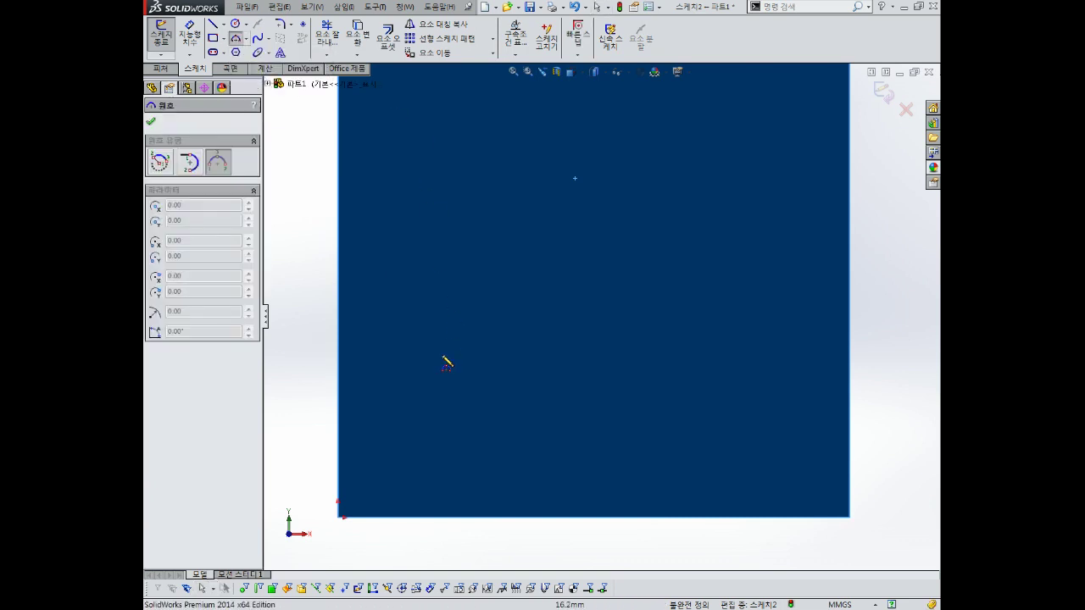
{"action": "left_click", "coordinate": [404, 465]}
{"action": "left_click", "coordinate": [560, 461]}
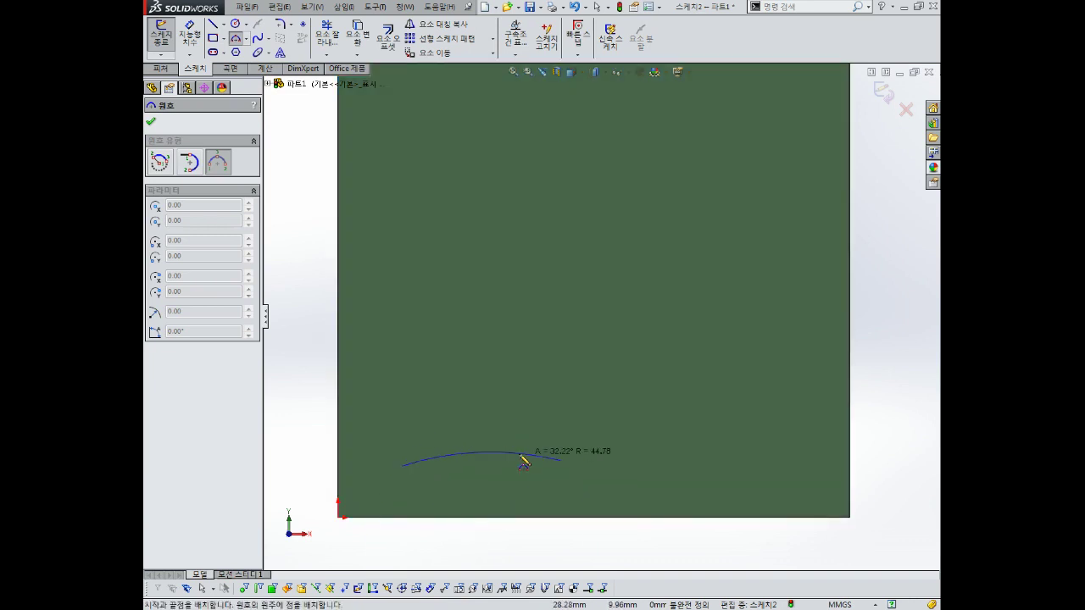
{"action": "left_click", "coordinate": [500, 449]}
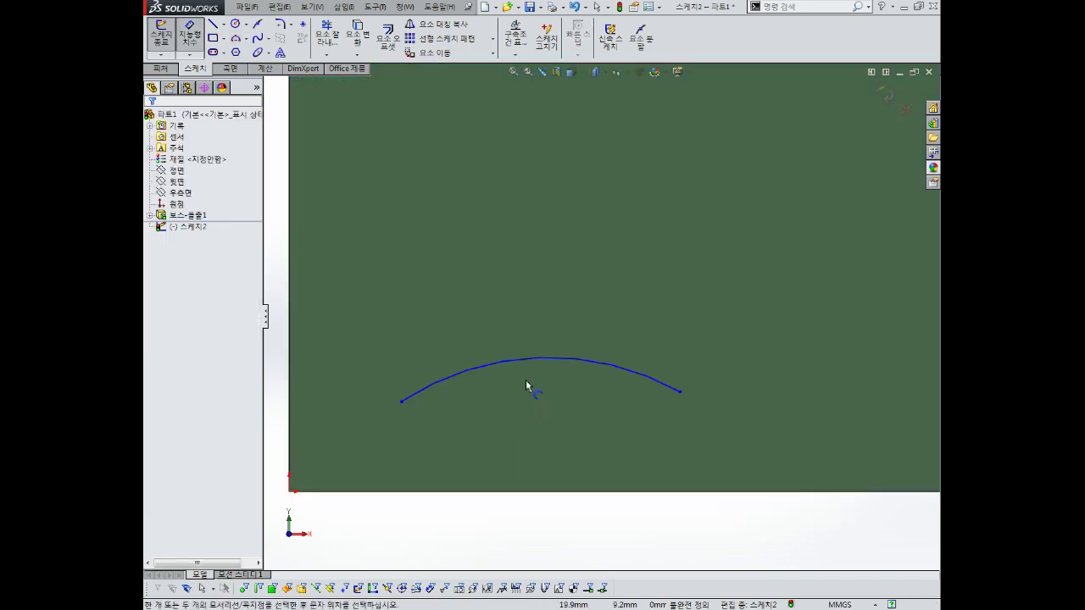
{"action": "left_click", "coordinate": [401, 401]}
{"action": "left_click", "coordinate": [680, 393]}
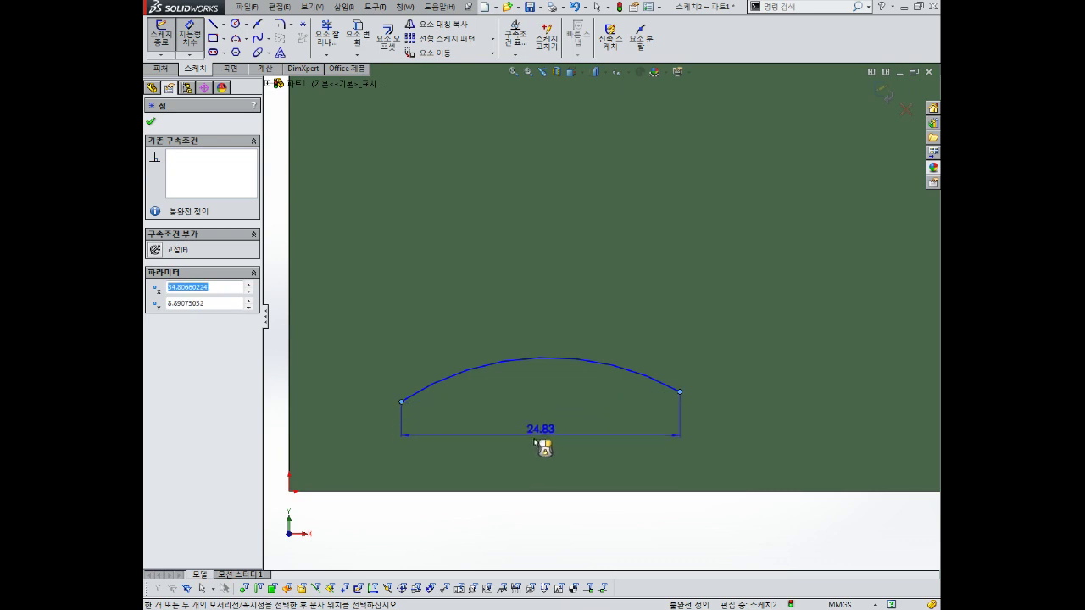
{"action": "left_click", "coordinate": [535, 435]}
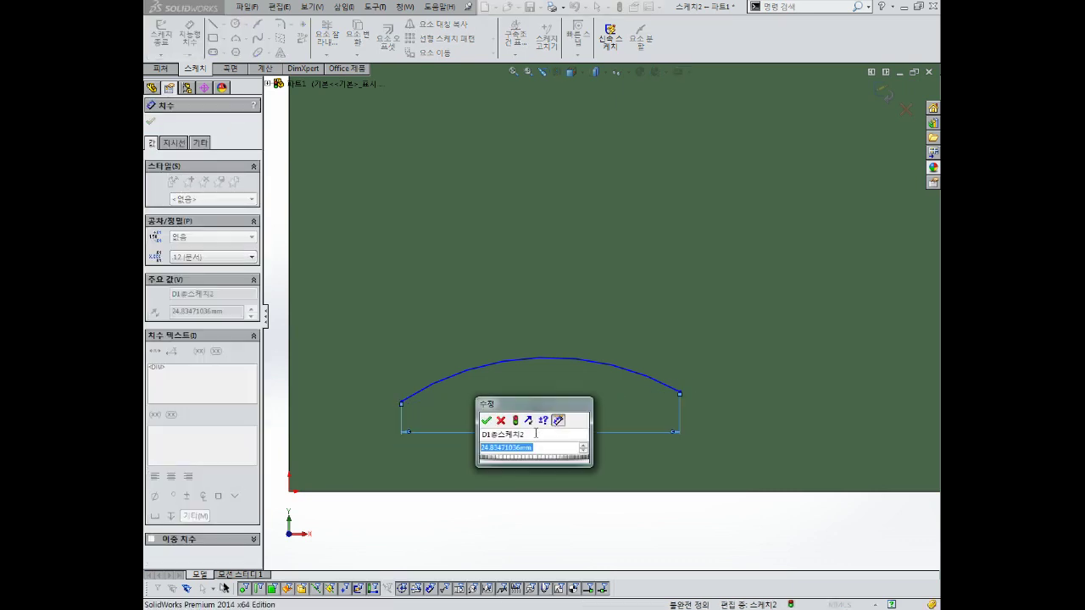
{"action": "type", "text": "30"}
{"action": "key", "text": "Return"}
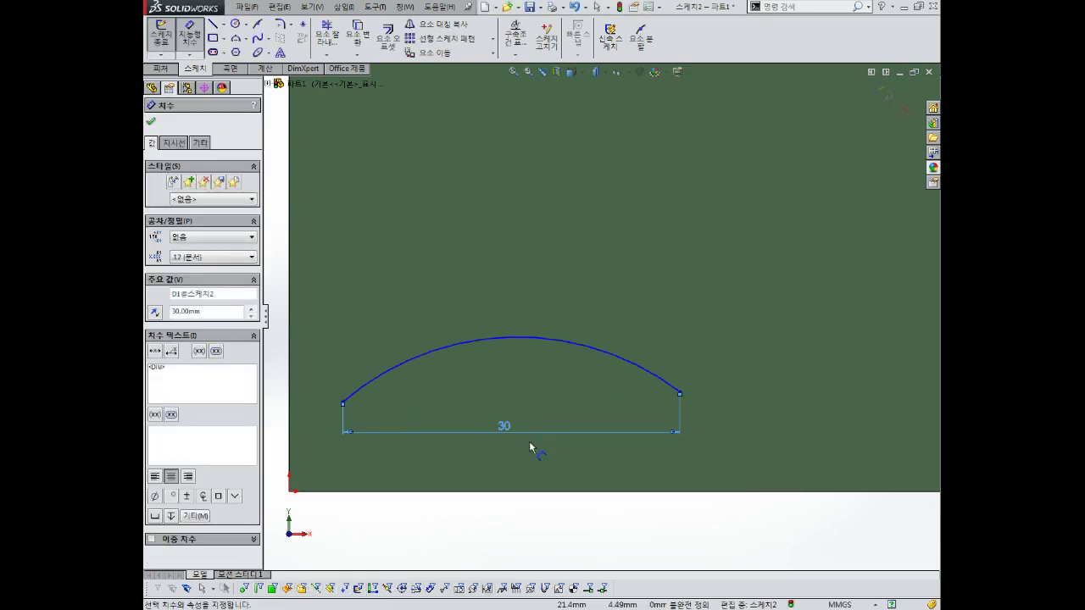
- Change the chord to 20 mm and make the arc's endpoints horizontal
{"action": "double_click", "coordinate": [504, 426]}
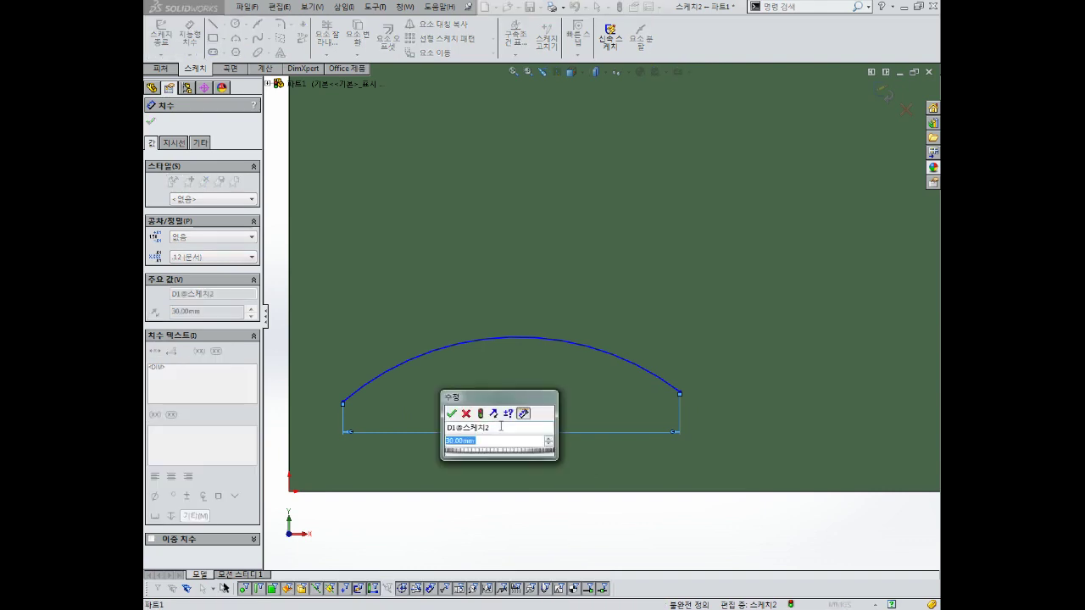
{"action": "type", "text": "20"}
{"action": "key", "text": "Return"}
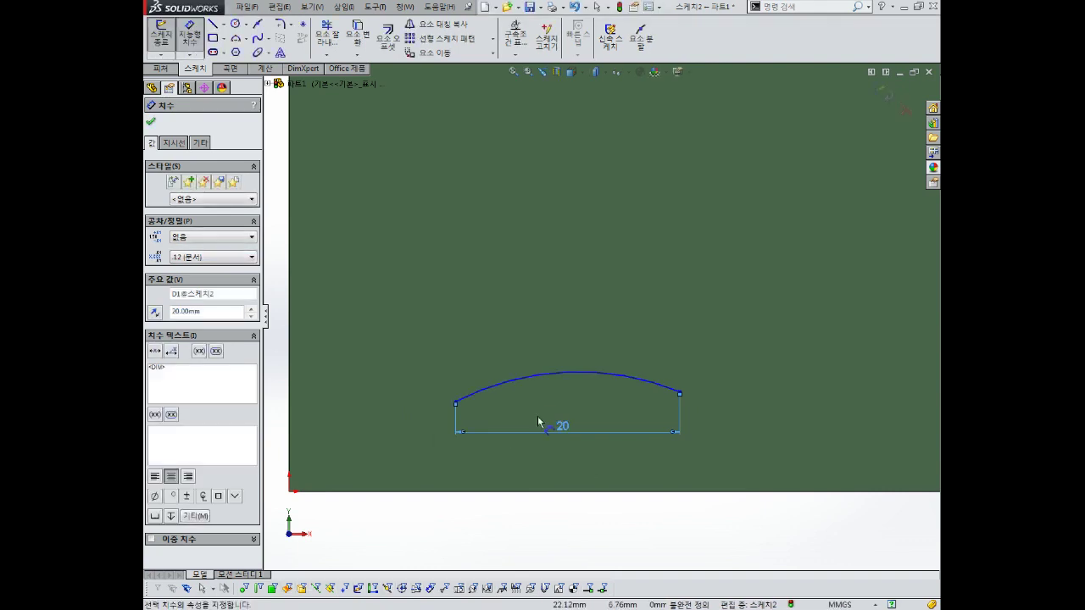
{"action": "mouse_move", "coordinate": [680, 394]}
{"action": "left_mouse_down"}
{"action": "mouse_move", "coordinate": [666, 408]}
{"action": "mouse_move", "coordinate": [674, 370]}
{"action": "left_mouse_up"}
{"action": "left_click", "coordinate": [402, 393]}
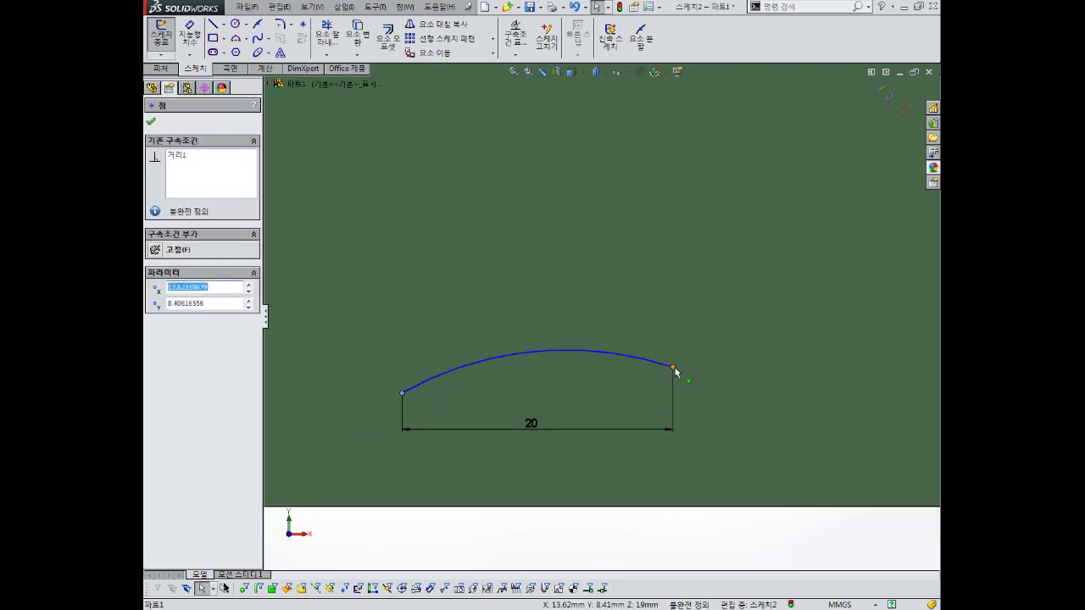
{"action": "left_click", "coordinate": [672, 368], "text": "ctrl"}
{"action": "left_click", "coordinate": [159, 324]}
{"action": "left_click", "coordinate": [511, 386]}
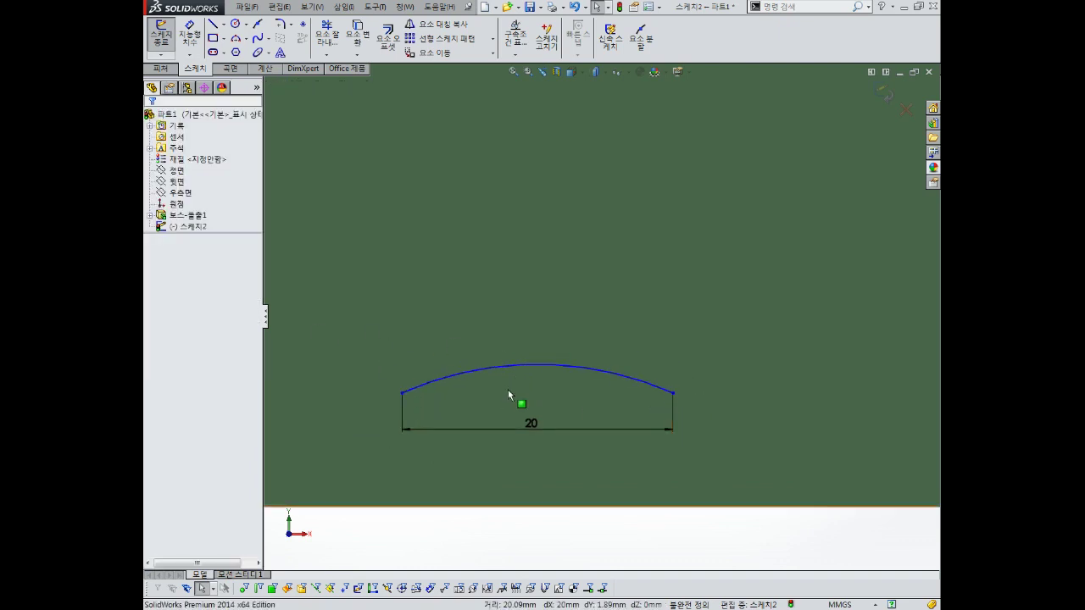
- Dimension the arc radius, correcting it from 50 mm to 30 mm
{"action": "left_click", "coordinate": [403, 395]}
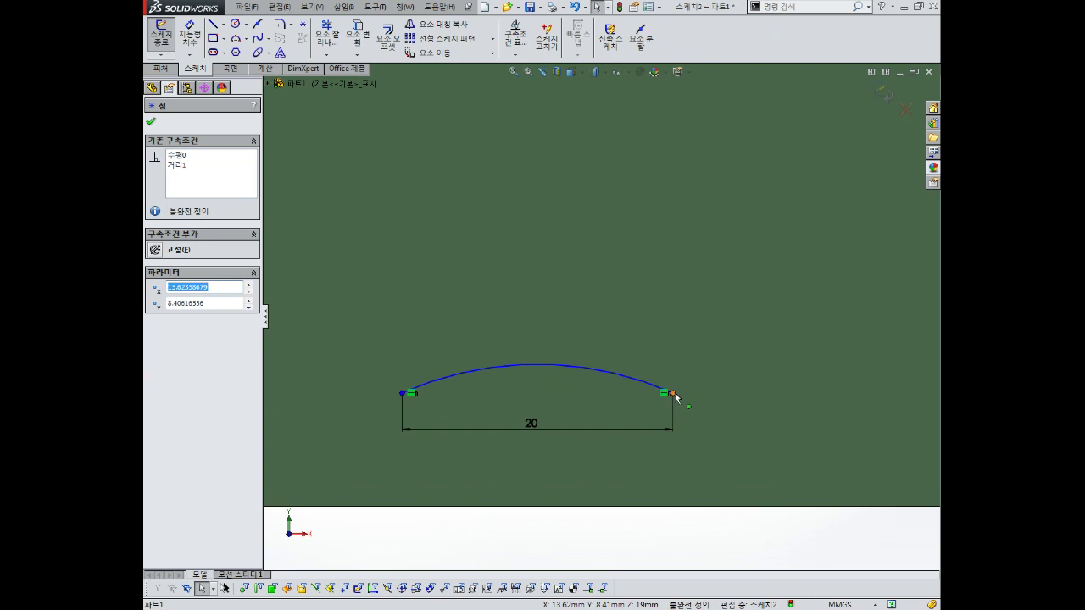
{"action": "left_click", "coordinate": [569, 382]}
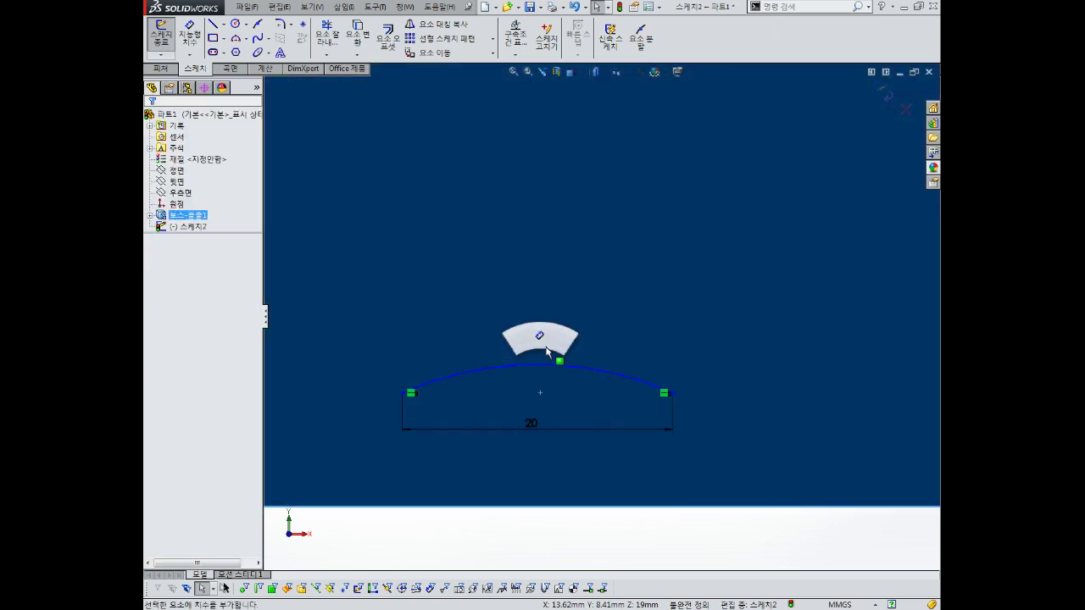
{"action": "right_click_drag", "start_coordinate": [541, 391], "coordinate": [540, 349]}
{"action": "left_click", "coordinate": [549, 366]}
{"action": "left_click", "coordinate": [520, 338]}
{"action": "type", "text": "50"}
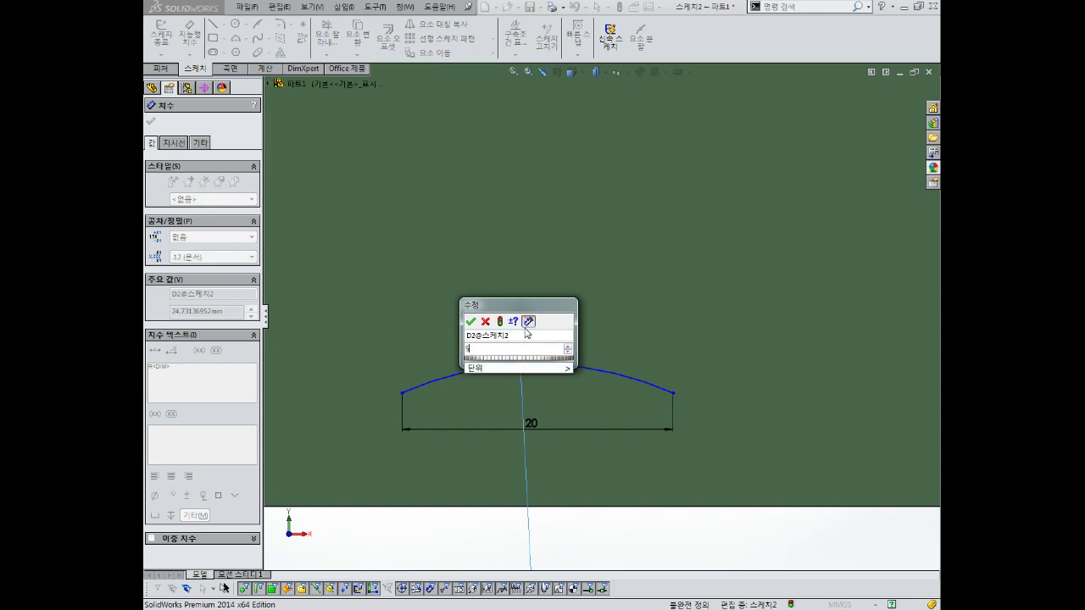
{"action": "key", "text": "Return"}
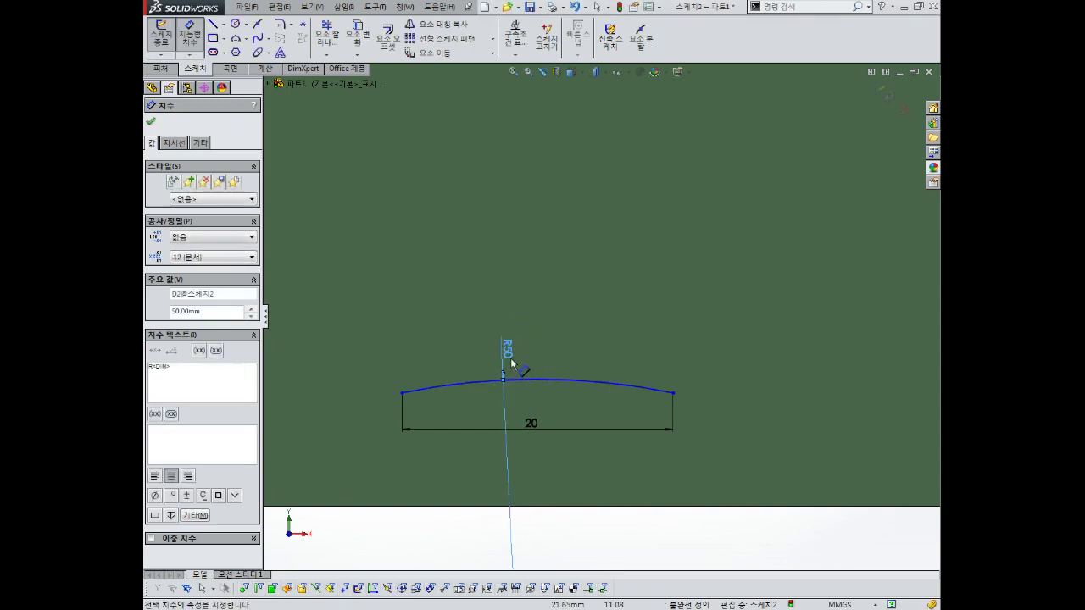
{"action": "double_click", "coordinate": [511, 357]}
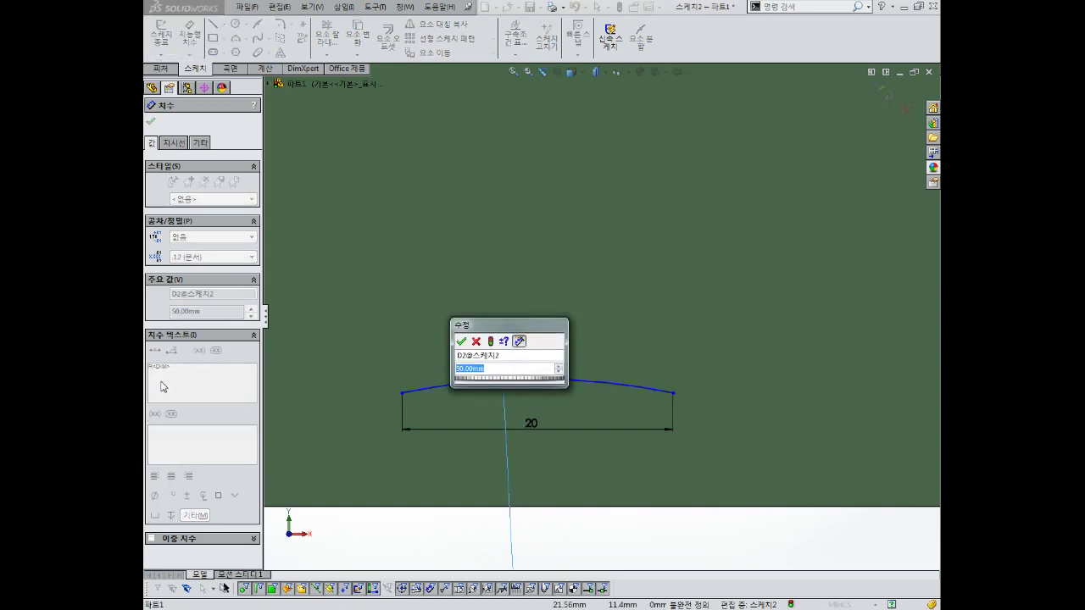
{"action": "type", "text": "30"}
{"action": "key", "text": "Return"}
{"action": "left_click", "coordinate": [580, 312]}
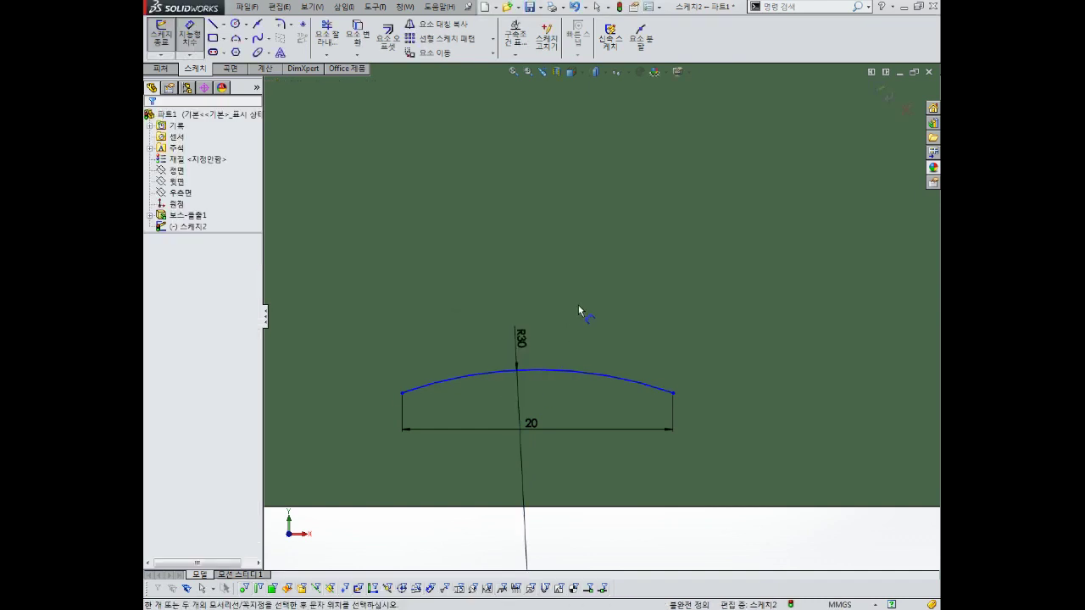
{"action": "key", "text": "Escape"}
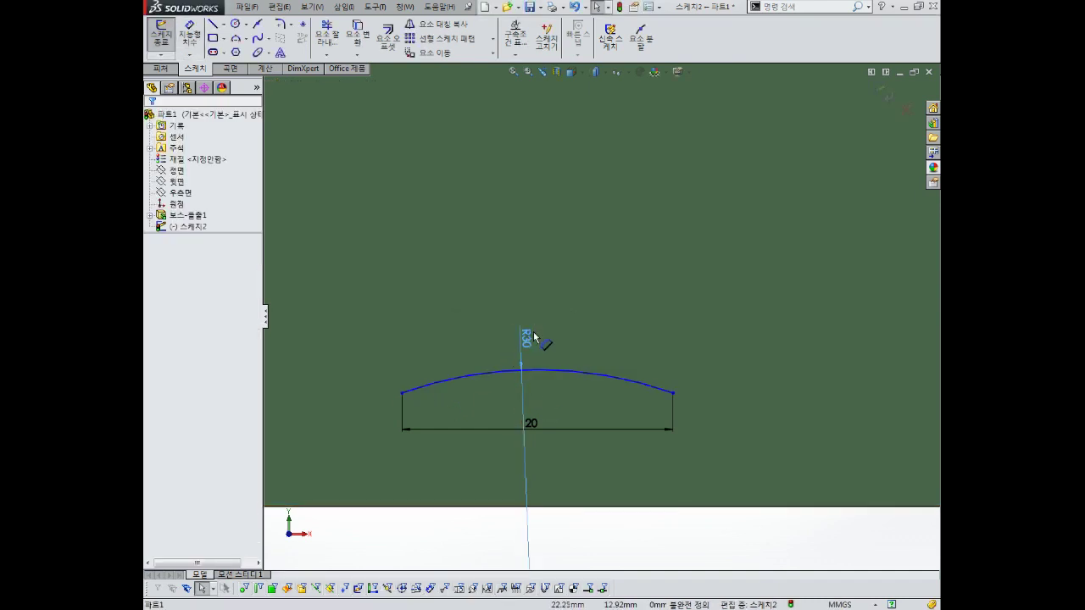
{"action": "left_click", "coordinate": [534, 337]}
- Place the arc's left endpoint 10 mm from the block's left edge
{"action": "left_click", "coordinate": [409, 397]}
{"action": "scroll", "coordinate": [409, 397], "scroll_direction": "down", "scroll_amount": 1}
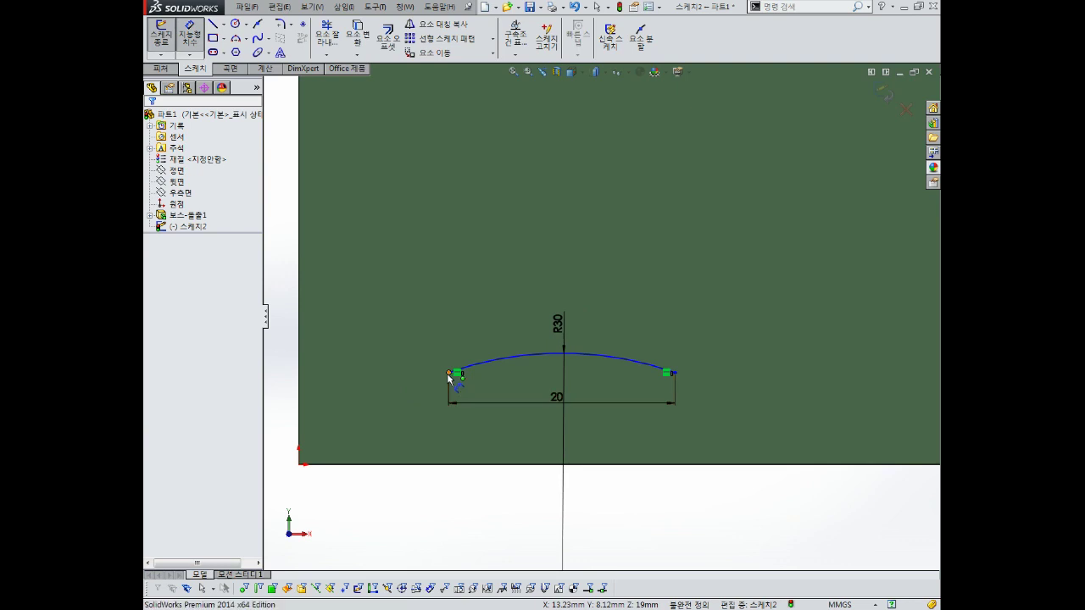
{"action": "left_click", "coordinate": [449, 374]}
{"action": "left_click", "coordinate": [297, 379]}
{"action": "type", "text": "1"}
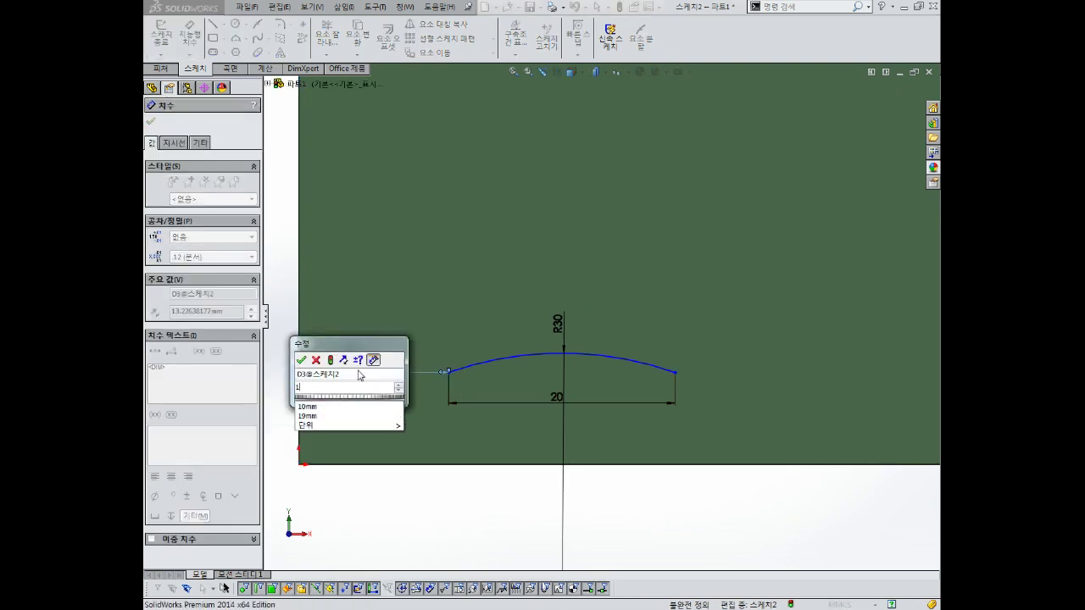
{"action": "type", "text": "0"}
{"action": "key", "text": "Return"}
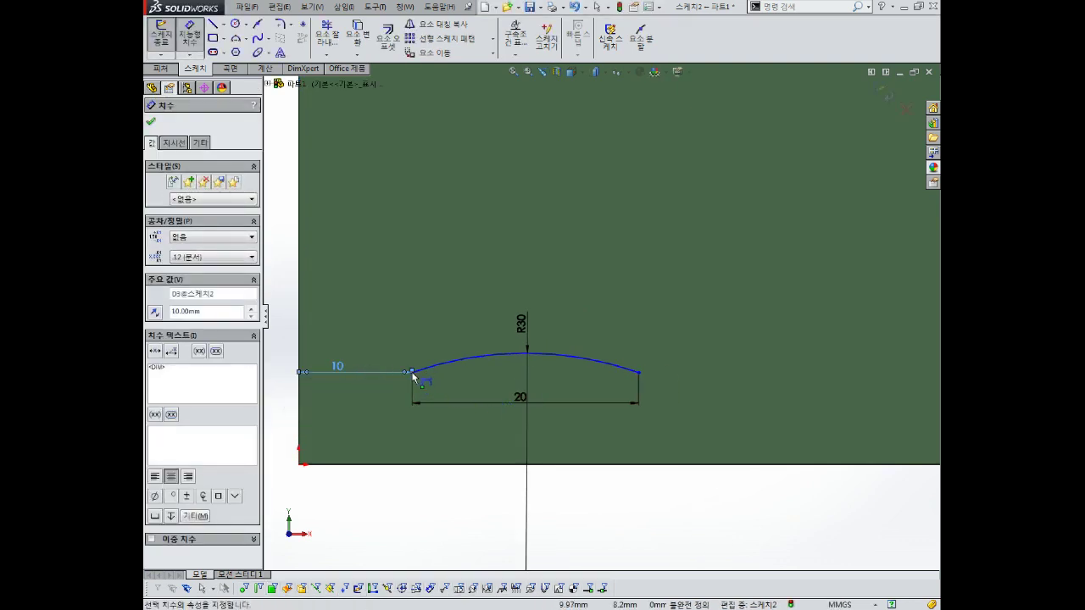
{"action": "key", "text": "Escape"}
{"action": "key", "text": "Escape"}
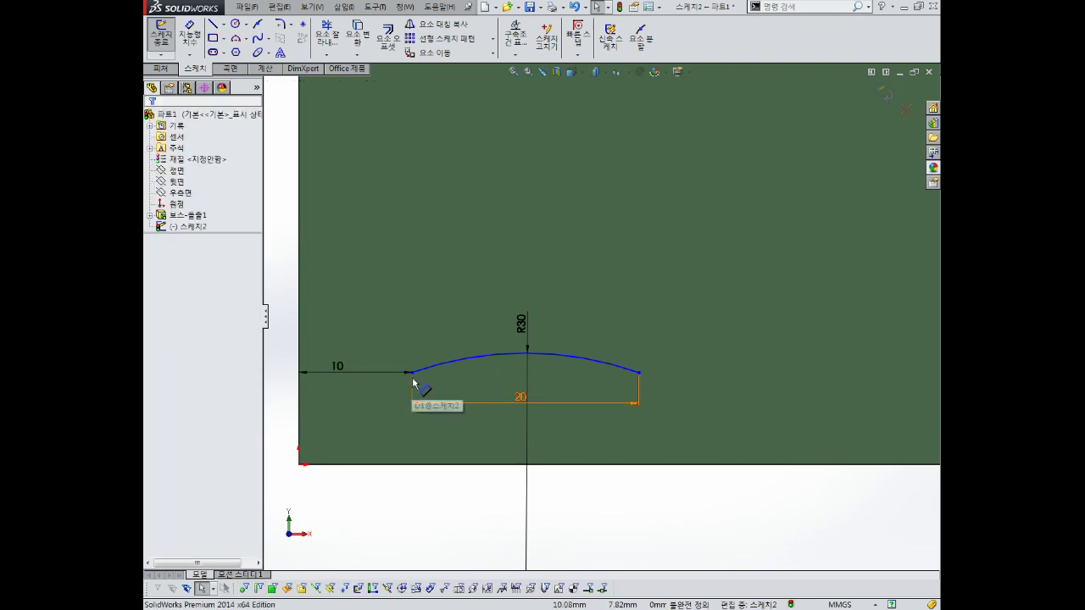
{"action": "left_click", "coordinate": [413, 384]}
{"action": "left_click", "coordinate": [383, 435]}
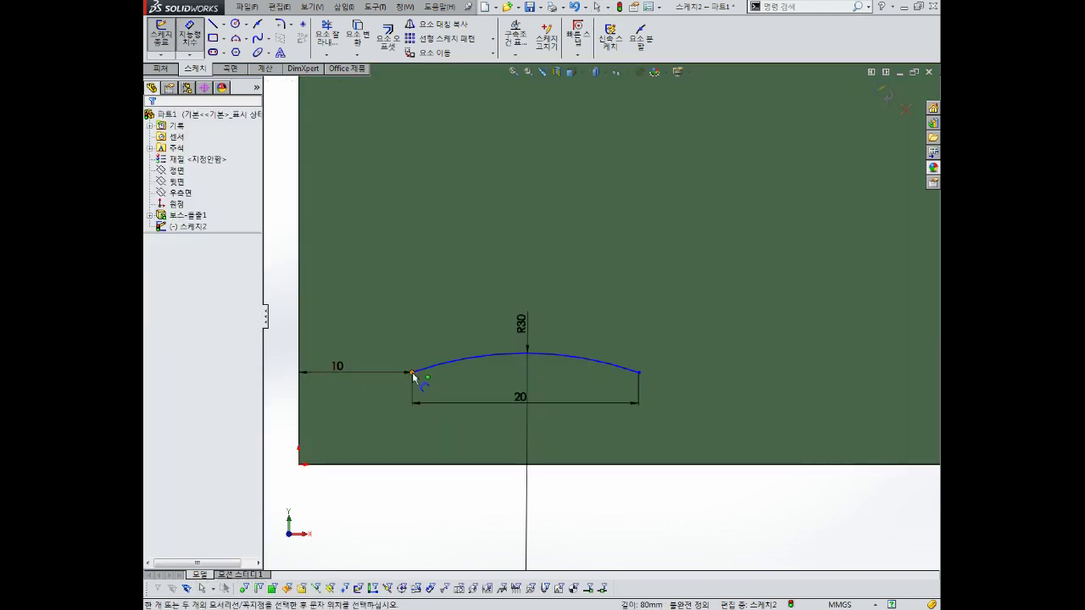
- Place the arc's endpoint 10 mm above the bottom edge and tidy the R30 label
{"action": "left_click", "coordinate": [412, 372]}
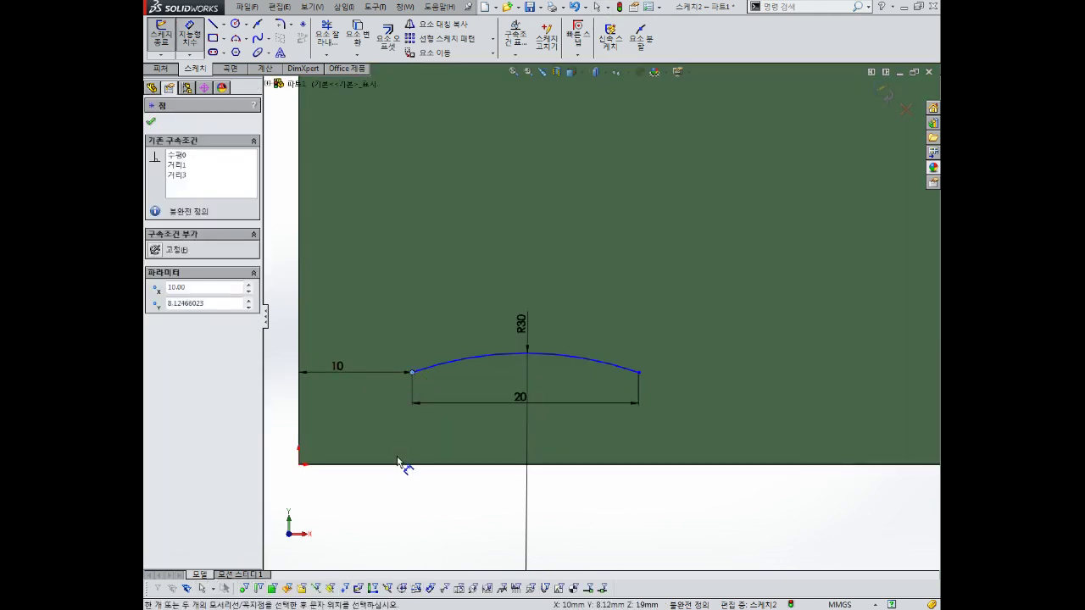
{"action": "left_click", "coordinate": [398, 464]}
{"action": "left_click", "coordinate": [381, 429]}
{"action": "type", "text": "10"}
{"action": "key", "text": "Return"}
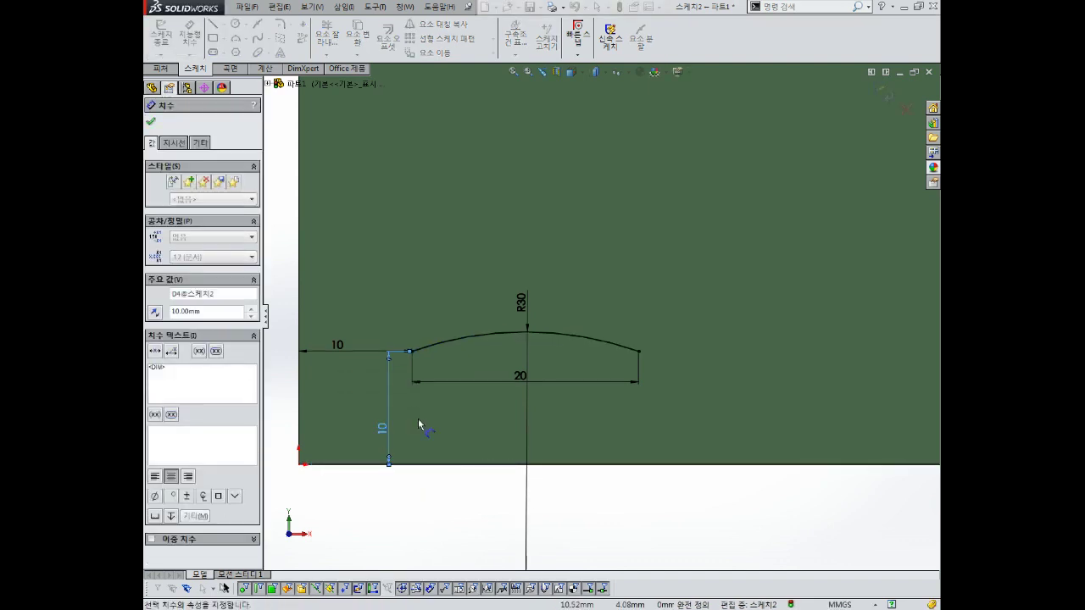
{"action": "key", "text": "Escape"}
{"action": "left_click_drag", "start_coordinate": [524, 304], "coordinate": [628, 240]}
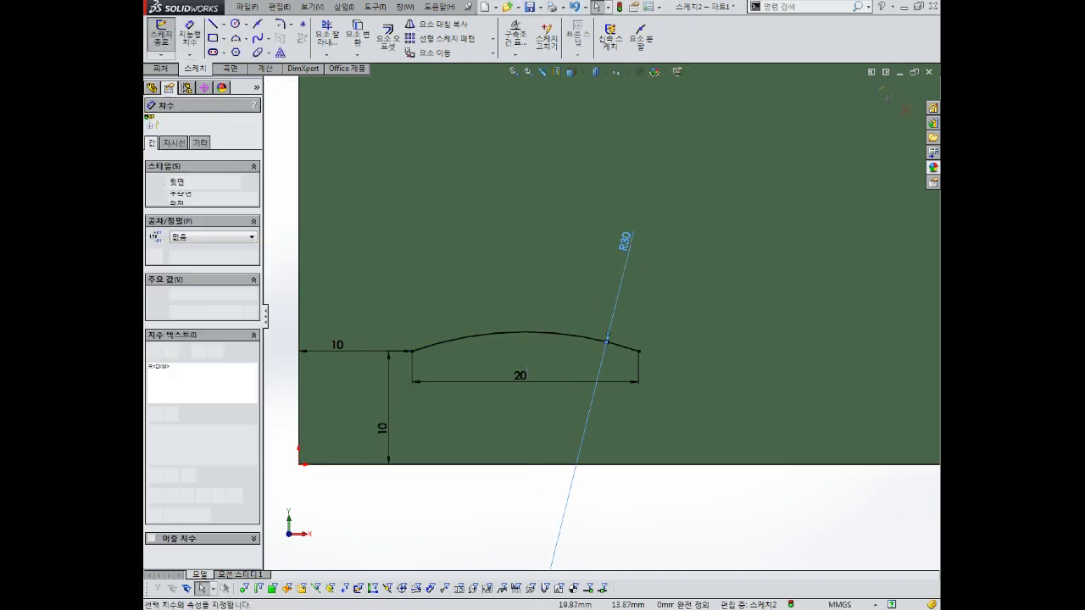
{"action": "left_click", "coordinate": [525, 381]}
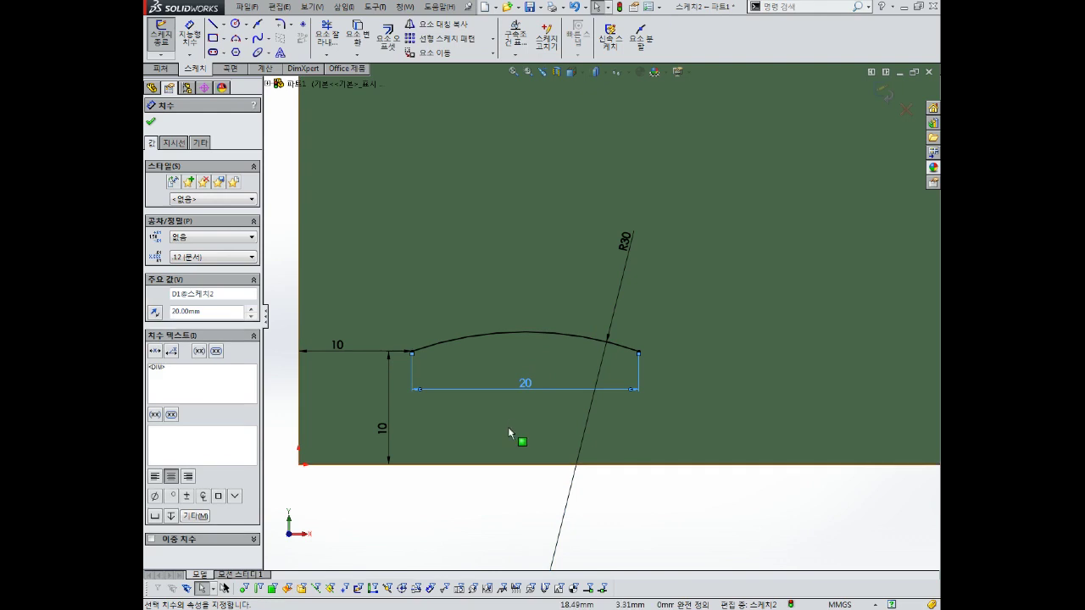
{"action": "left_click", "coordinate": [509, 432]}
{"action": "left_click_drag", "start_coordinate": [610, 280], "coordinate": [583, 312]}
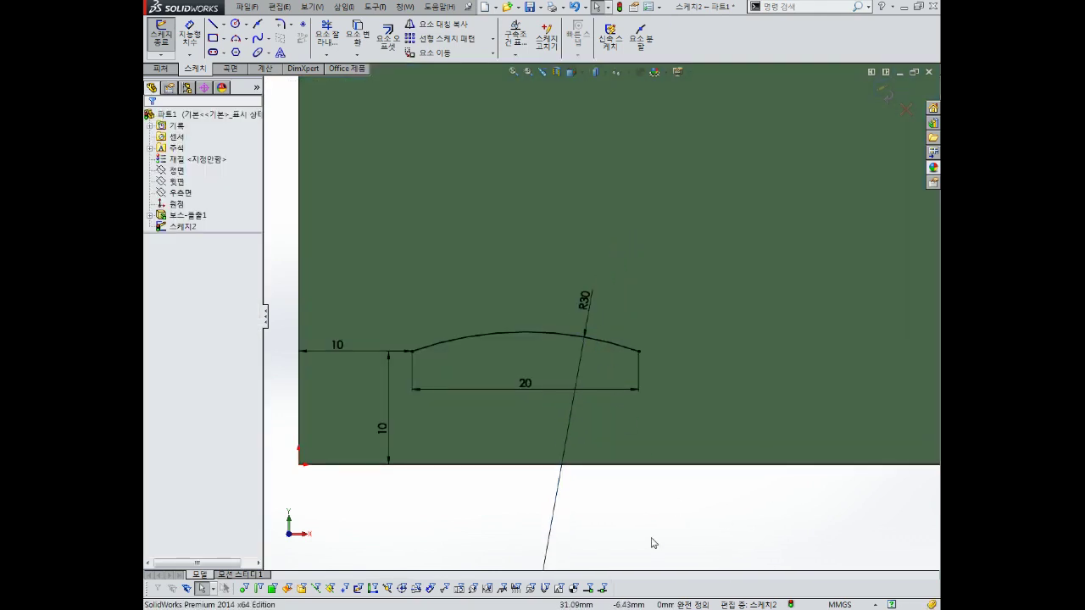
- Add sketch text '재료설정' along the R30 arc with center alignment
{"action": "left_click", "coordinate": [281, 54]}
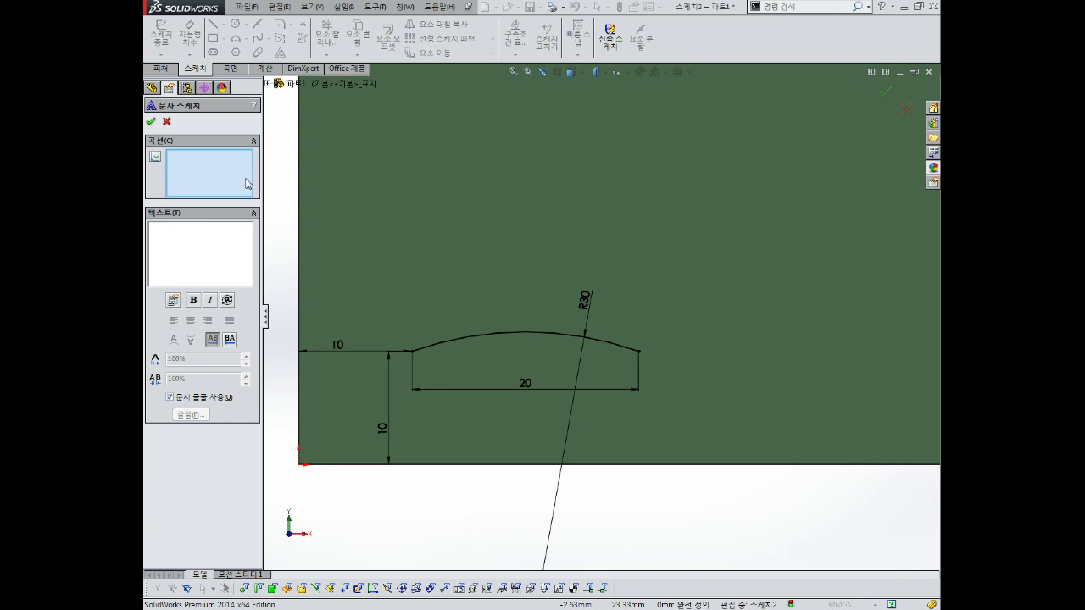
{"action": "left_click", "coordinate": [501, 340]}
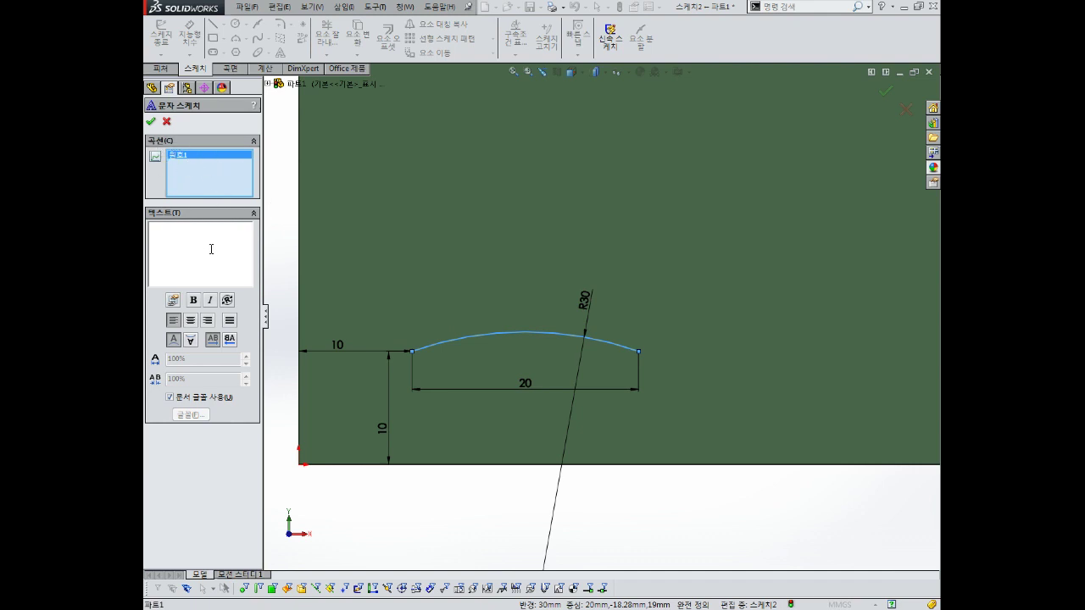
{"action": "type", "text": "WO"}
{"action": "key", "text": "BackSpace"}
{"action": "key", "text": "BackSpace"}
{"action": "type", "text": "재료설계"}
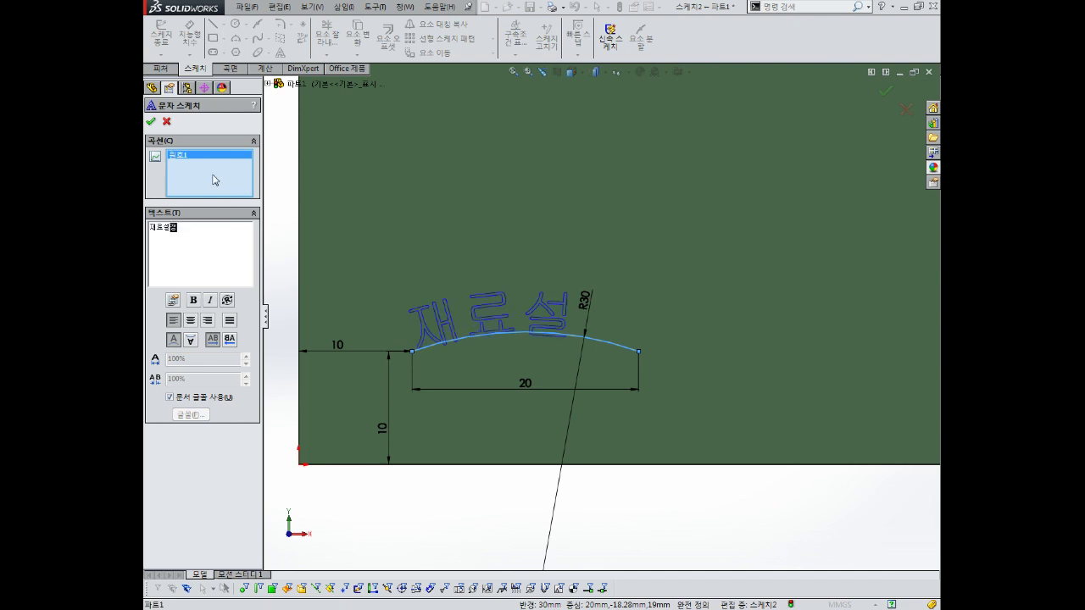
{"action": "left_click", "coordinate": [204, 238]}
{"action": "left_click", "coordinate": [191, 321]}
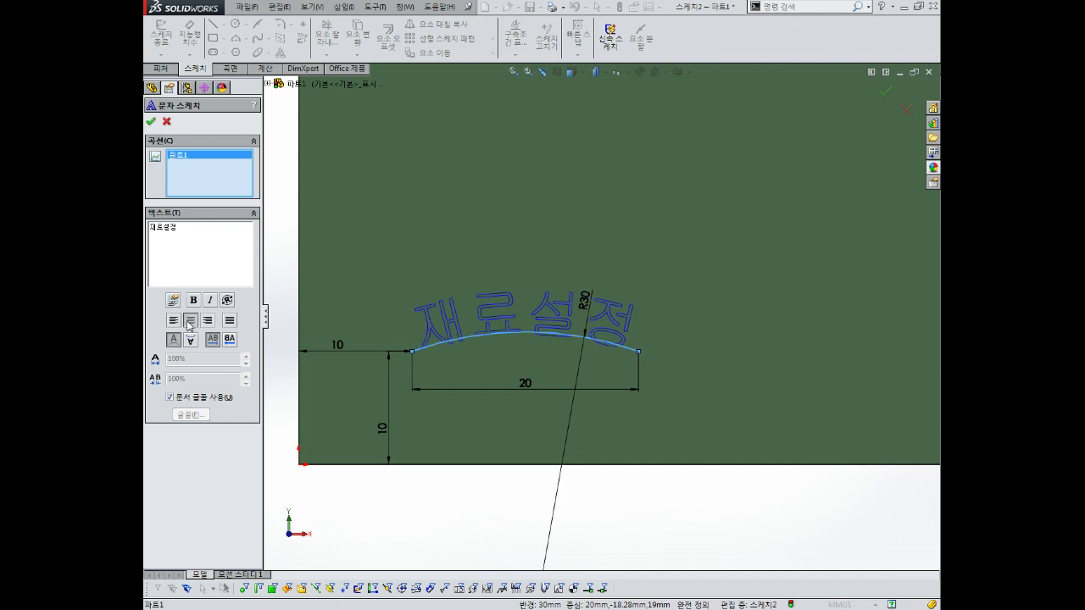
{"action": "left_click", "coordinate": [170, 323]}
{"action": "left_click", "coordinate": [190, 326]}
{"action": "left_click", "coordinate": [151, 121]}
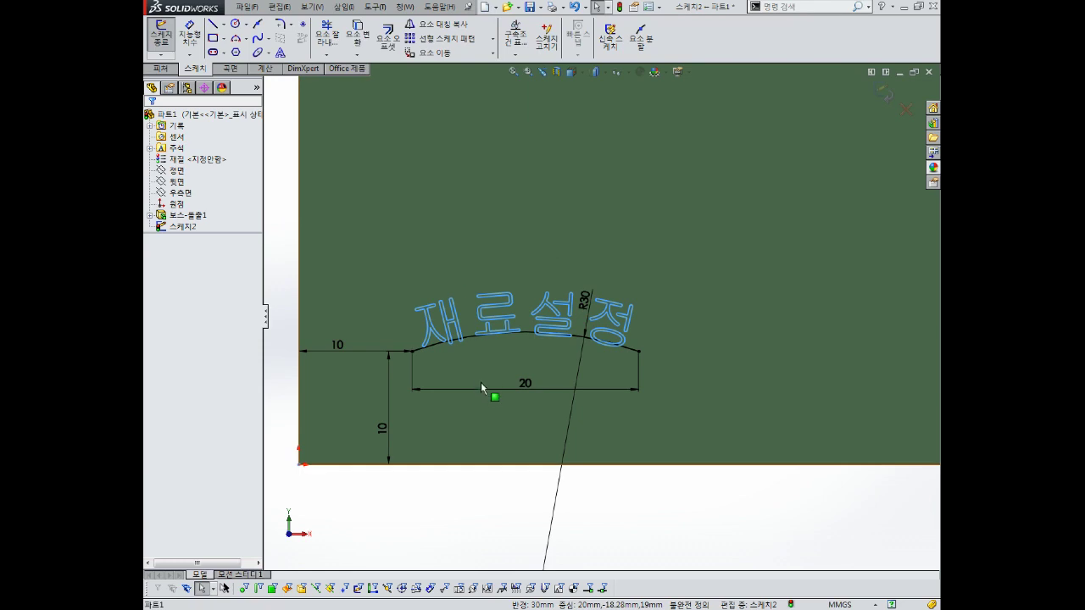
- Reopen the text sketch, view it normal to its plane, then exit again
{"action": "left_click", "coordinate": [484, 386]}
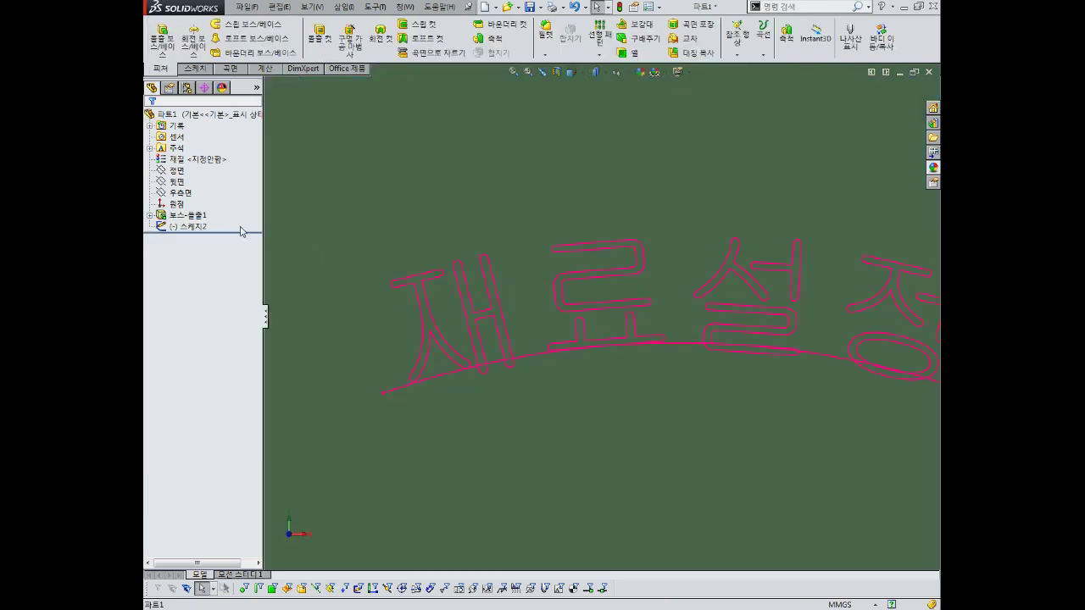
{"action": "right_click", "coordinate": [198, 227]}
{"action": "left_click", "coordinate": [205, 206]}
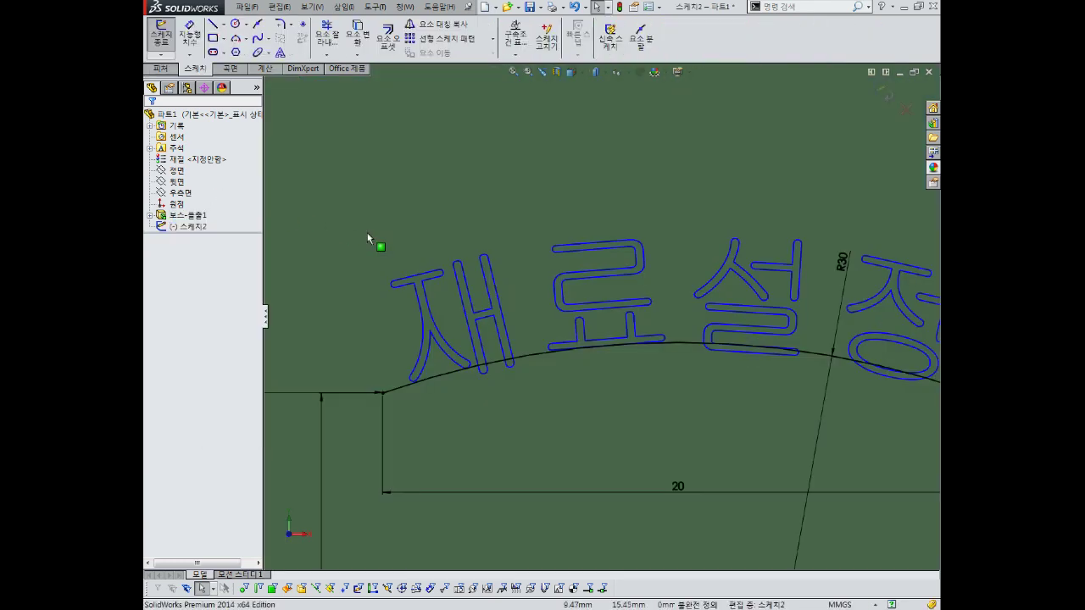
{"action": "key", "text": "ctrl+8"}
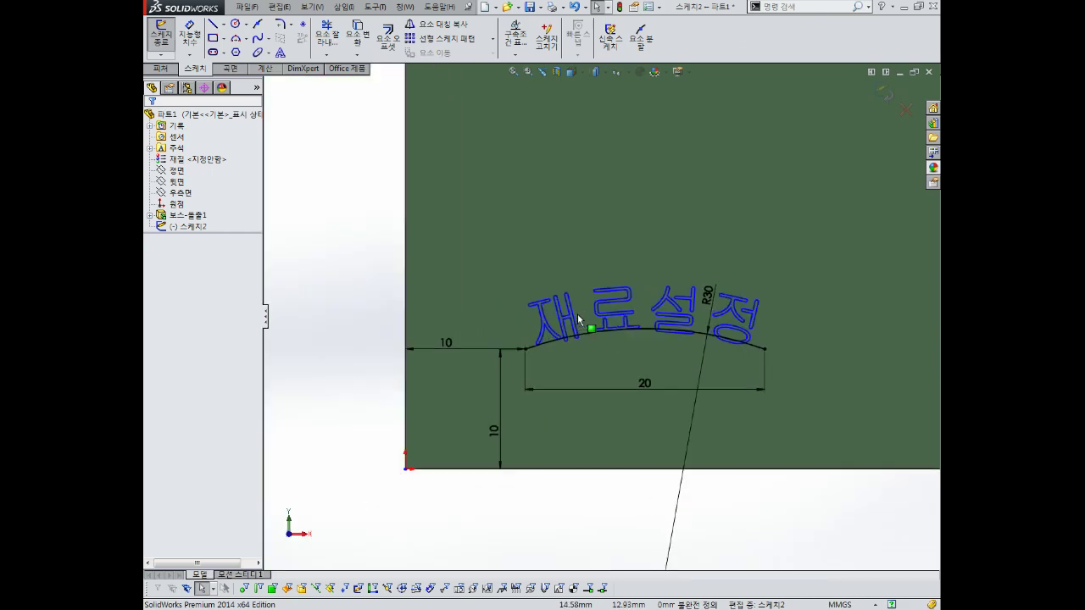
{"action": "left_click", "coordinate": [883, 94]}
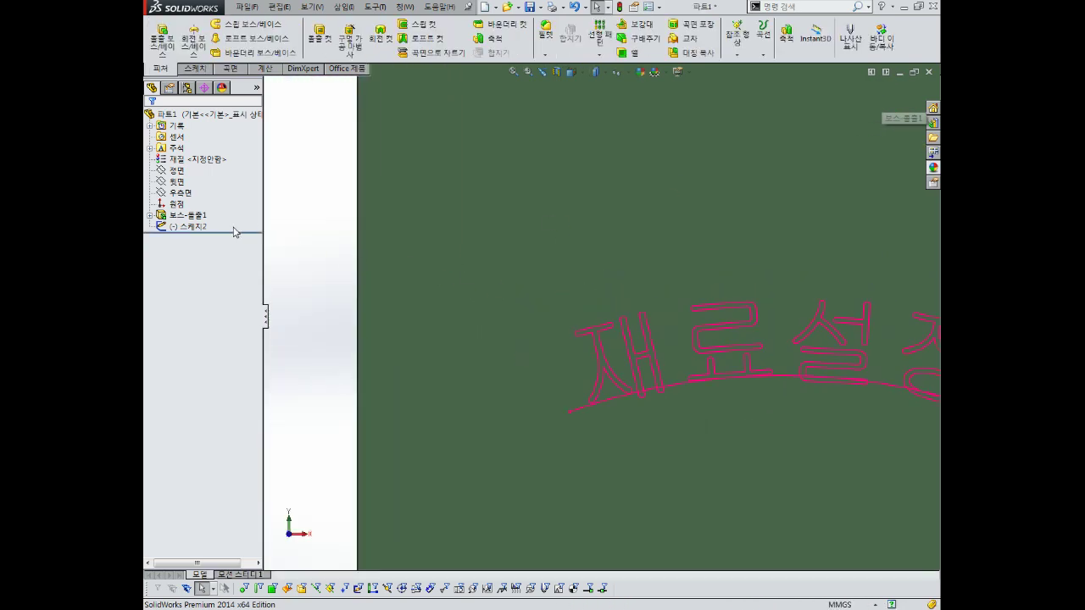
- Edit 스케치2 once more to inspect the arc's parameters, then close the sketch
{"action": "left_click", "coordinate": [197, 227]}
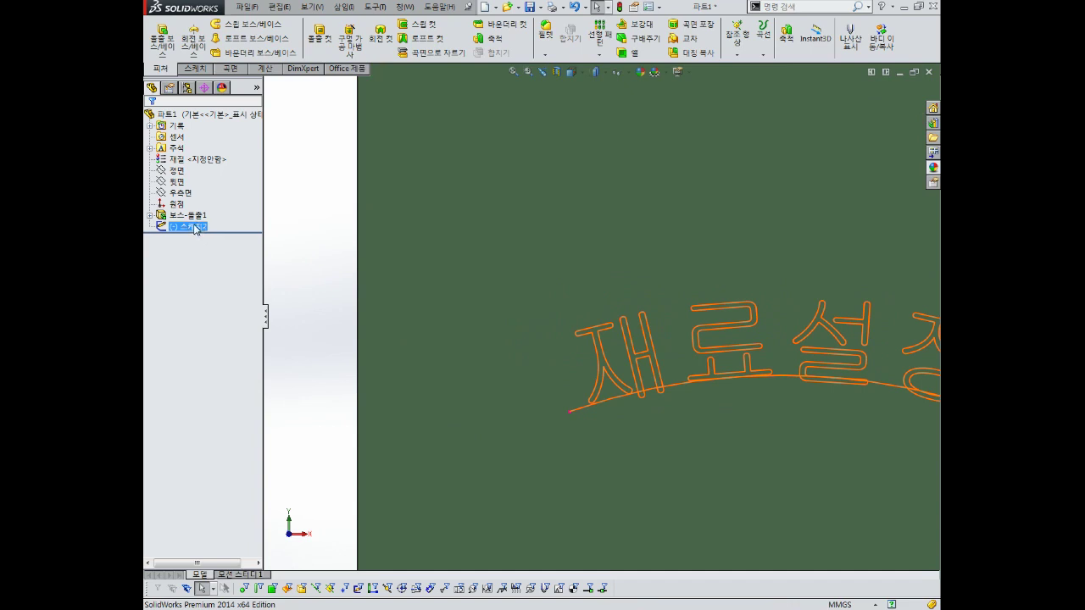
{"action": "left_click", "coordinate": [196, 228]}
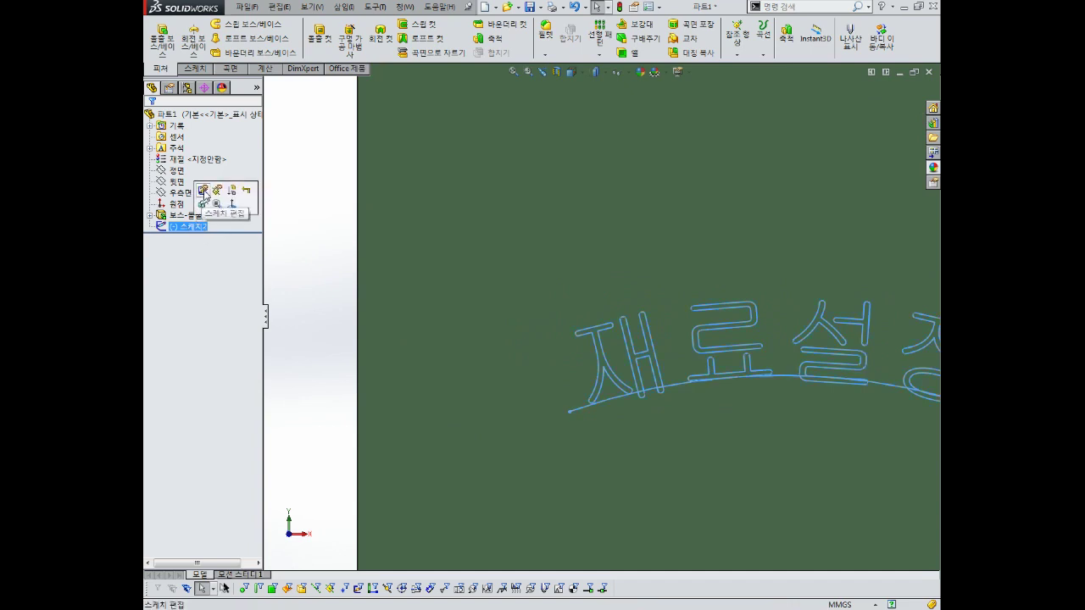
{"action": "left_click", "coordinate": [204, 192]}
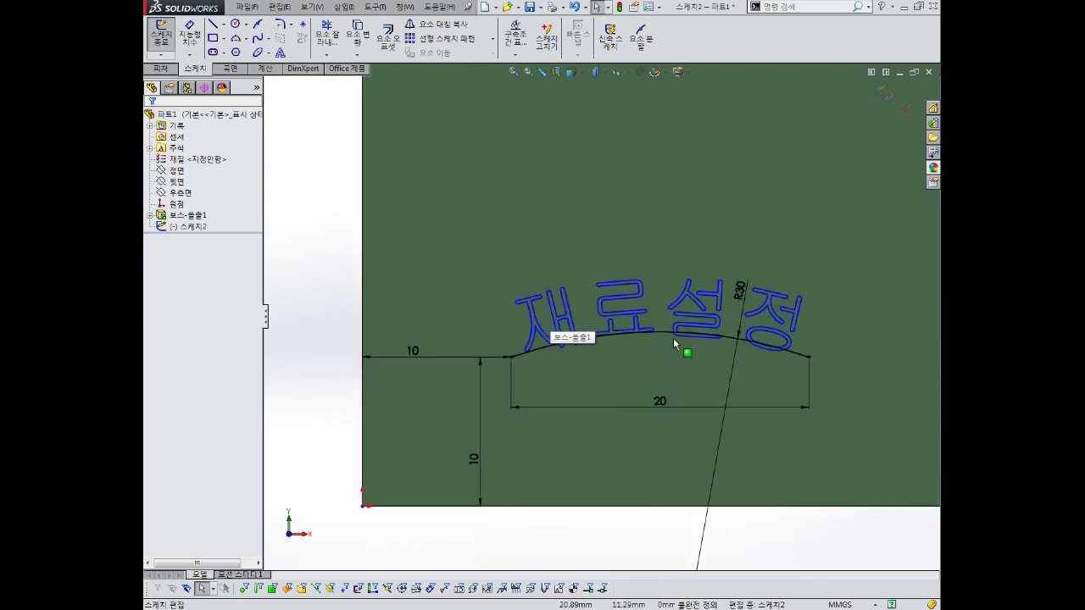
{"action": "scroll", "coordinate": [674, 339], "scroll_direction": "down", "scroll_amount": 3}
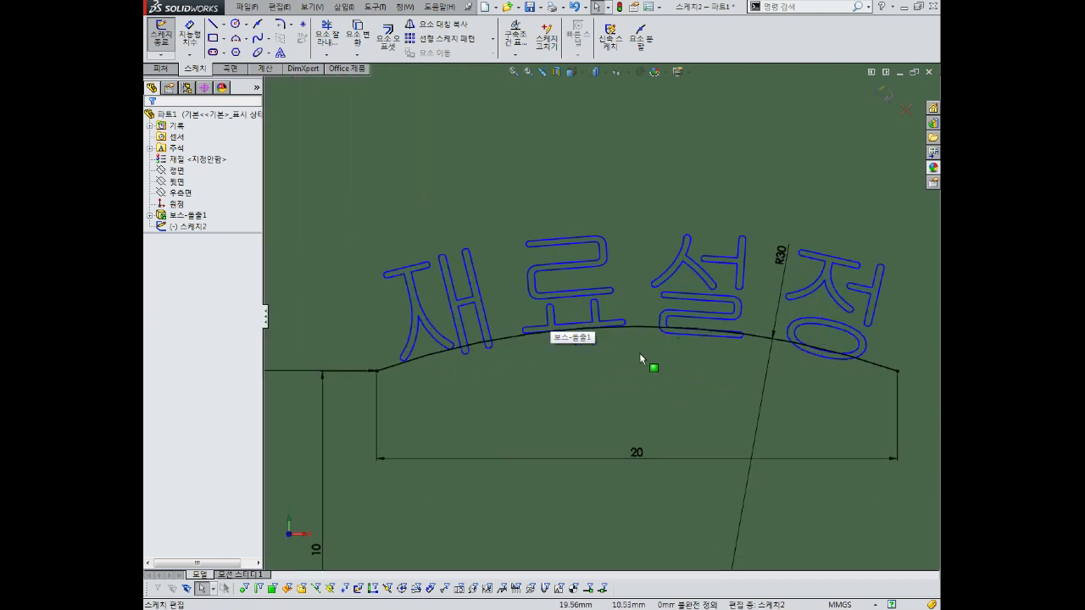
{"action": "left_click", "coordinate": [508, 343]}
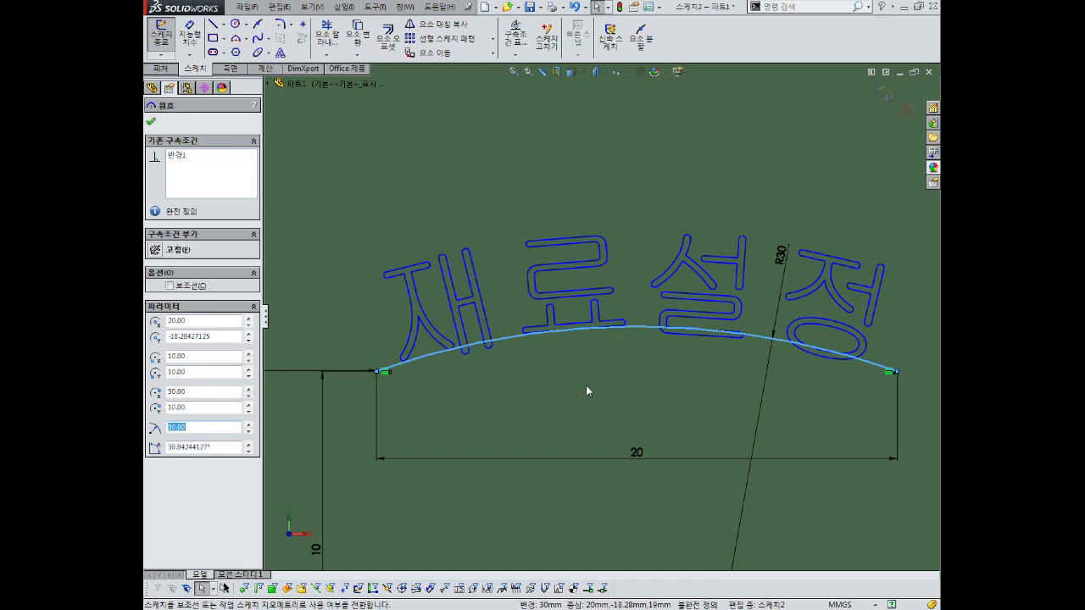
{"action": "left_click", "coordinate": [586, 385]}
{"action": "scroll", "coordinate": [586, 385], "scroll_direction": "up", "scroll_amount": 2}
{"action": "scroll", "coordinate": [516, 351], "scroll_direction": "down", "scroll_amount": 4}
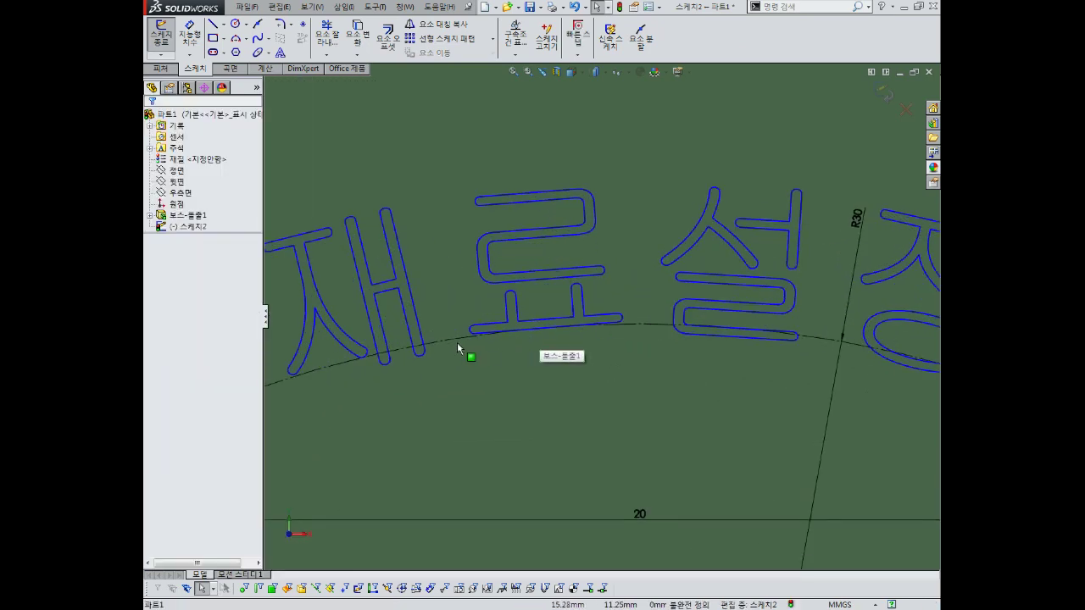
{"action": "scroll", "coordinate": [457, 342], "scroll_direction": "up", "scroll_amount": 3}
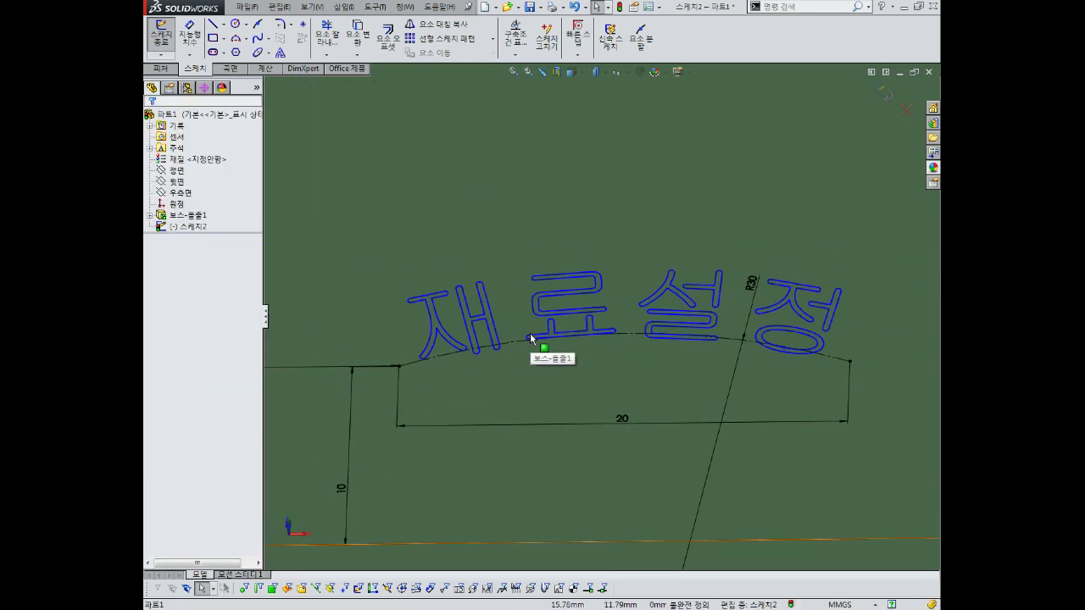
{"action": "left_click", "coordinate": [888, 99]}
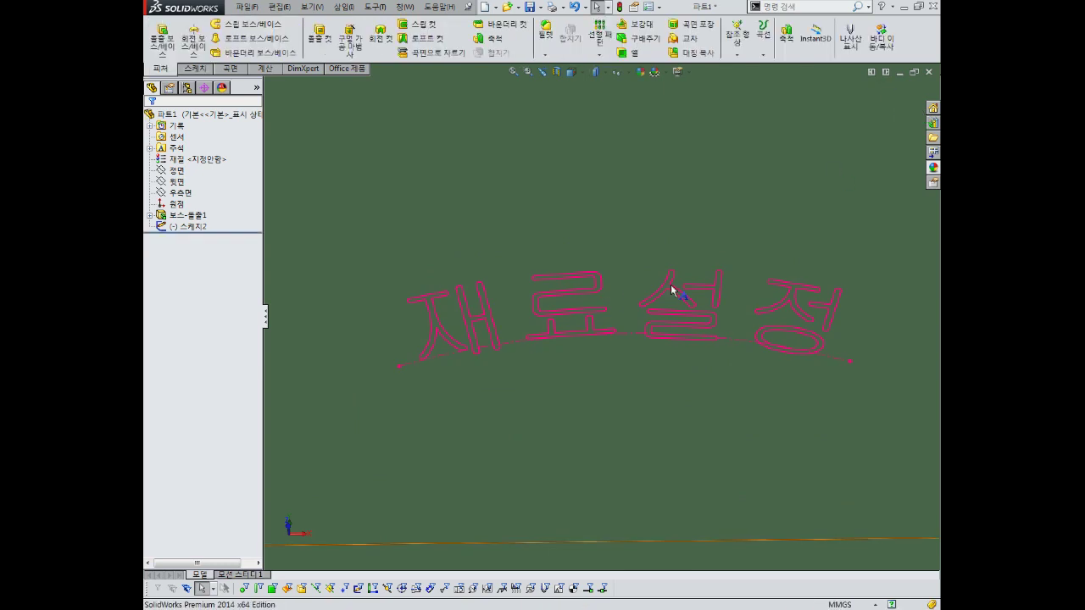
- Discard the empty sketch accidentally started on the block face
{"action": "left_click", "coordinate": [321, 41]}
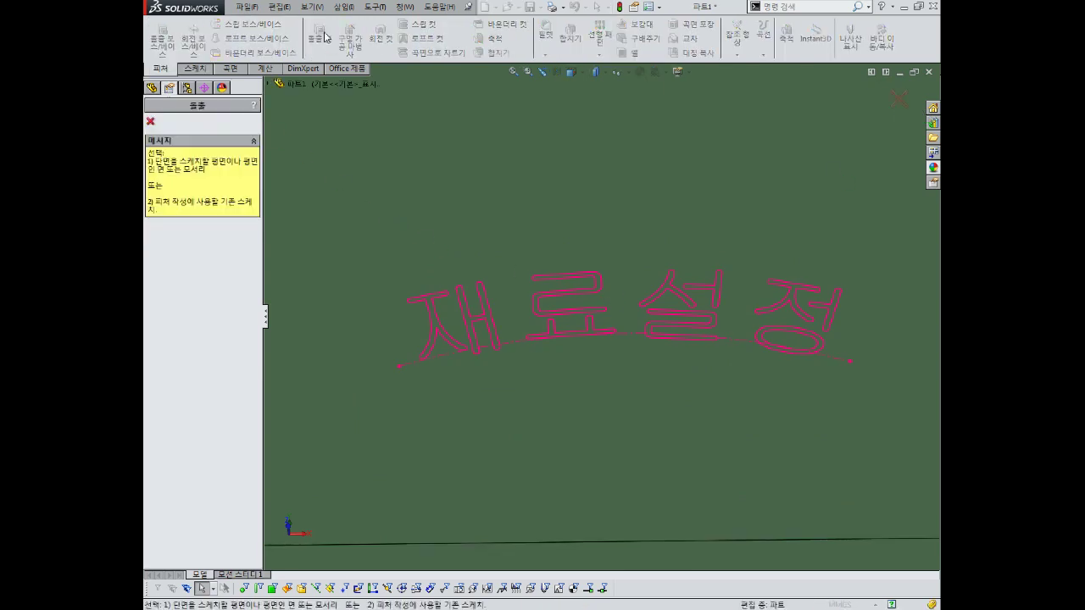
{"action": "left_click", "coordinate": [490, 306]}
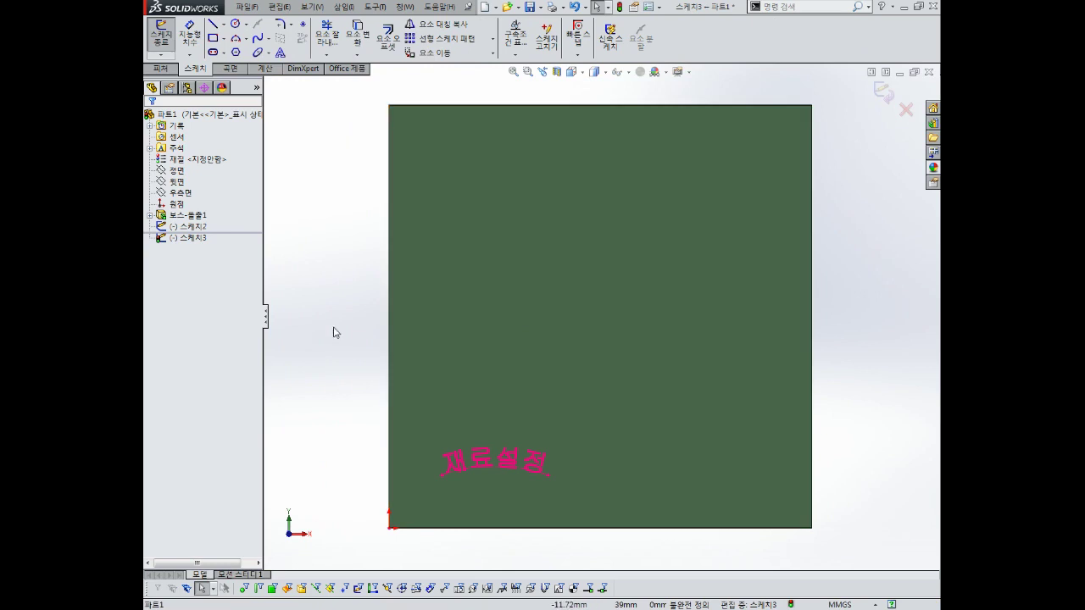
{"action": "left_click", "coordinate": [904, 111]}
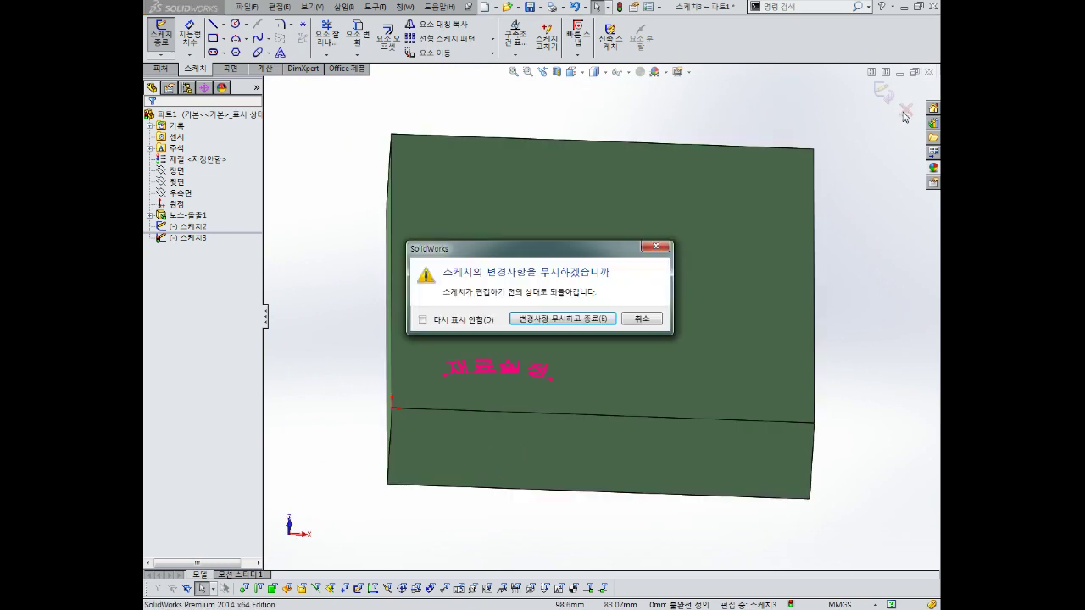
{"action": "left_click", "coordinate": [562, 319]}
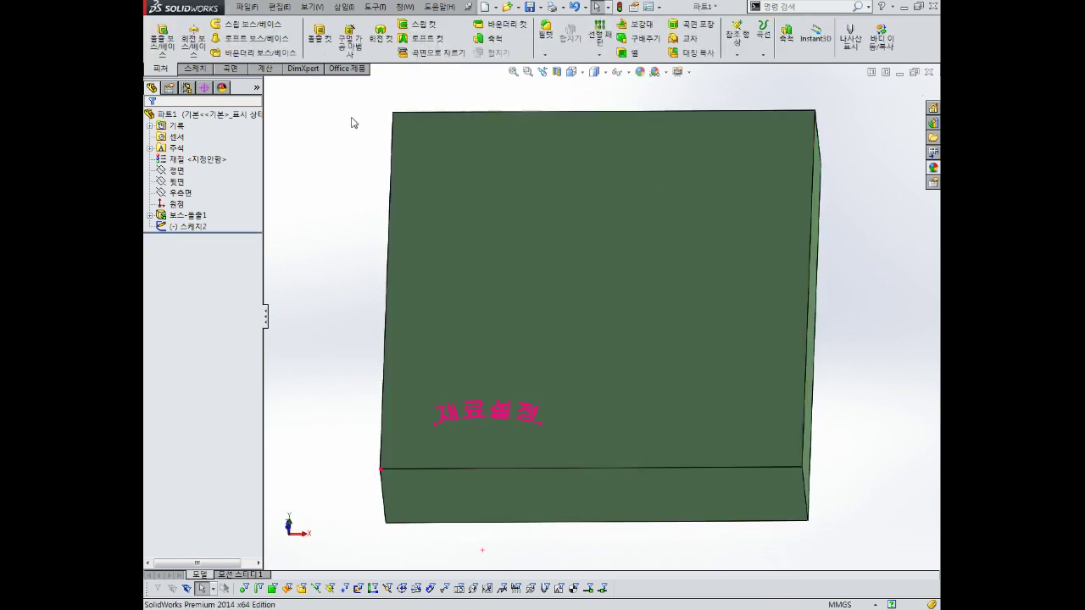
- Cut-extrude the 스케치2 text 0.20 mm deep into the block
{"action": "left_click", "coordinate": [319, 39]}
{"action": "scroll", "coordinate": [471, 454], "scroll_direction": "down", "scroll_amount": 3}
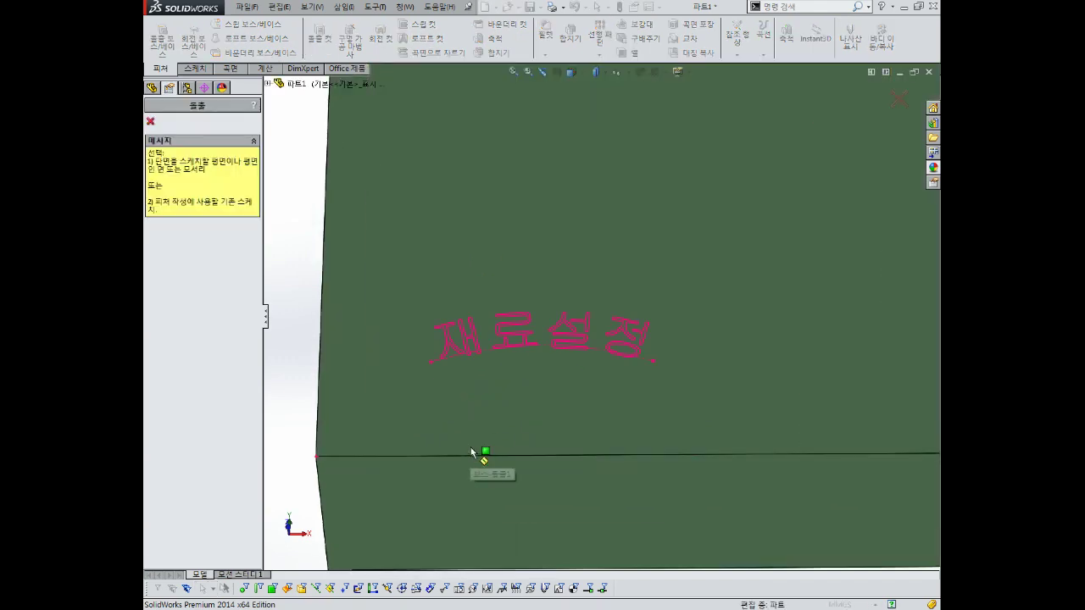
{"action": "scroll", "coordinate": [471, 455], "scroll_direction": "down", "scroll_amount": 3}
{"action": "left_click", "coordinate": [268, 83]}
{"action": "left_click", "coordinate": [300, 194]}
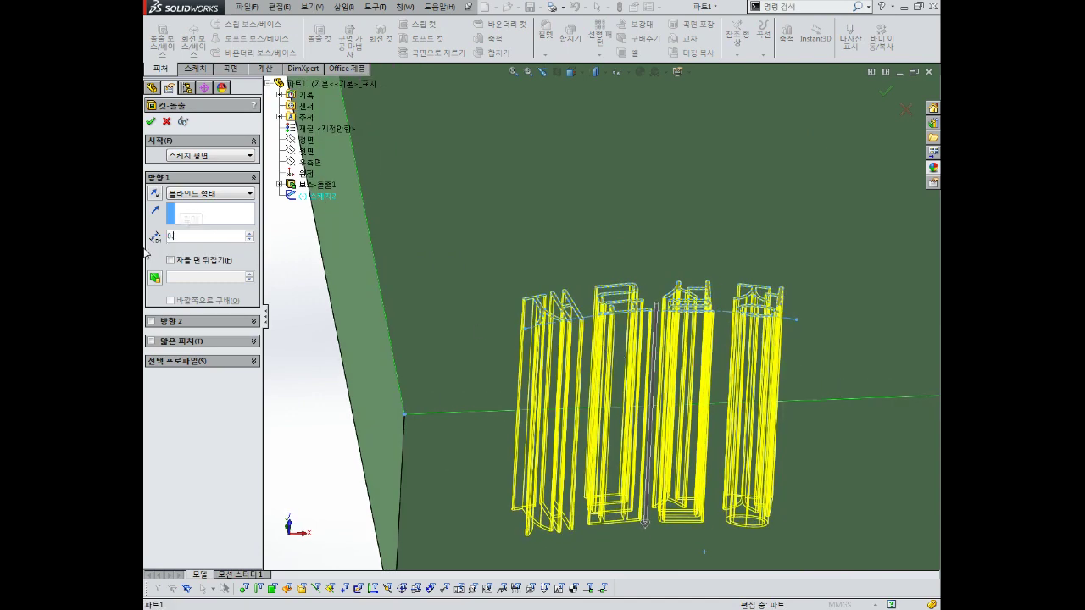
{"action": "type", "text": "2"}
{"action": "key", "text": "Return"}
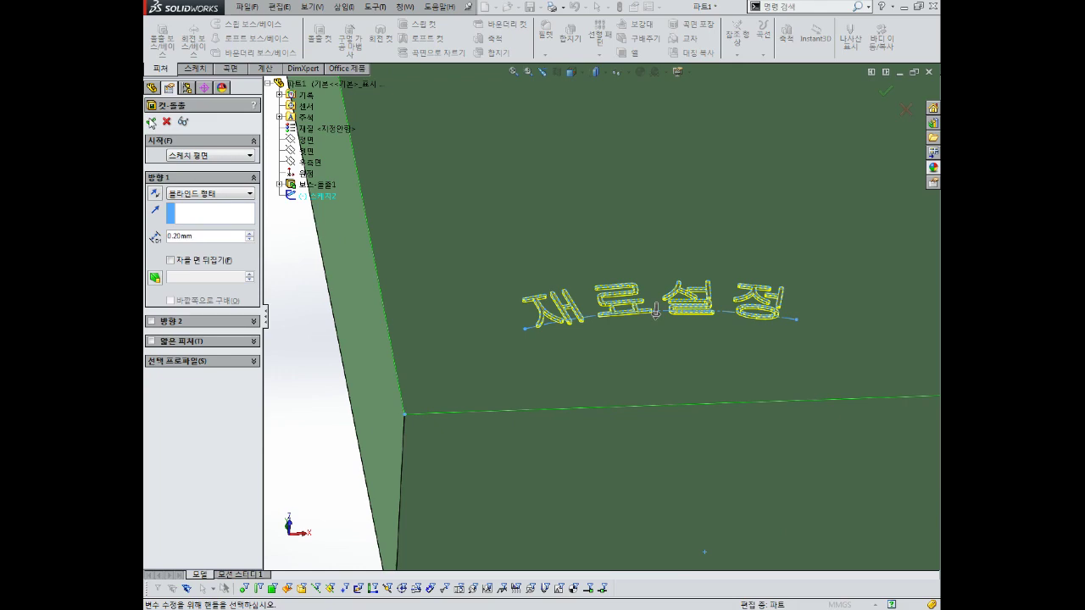
{"action": "scroll", "coordinate": [661, 305], "scroll_direction": "down", "scroll_amount": 3}
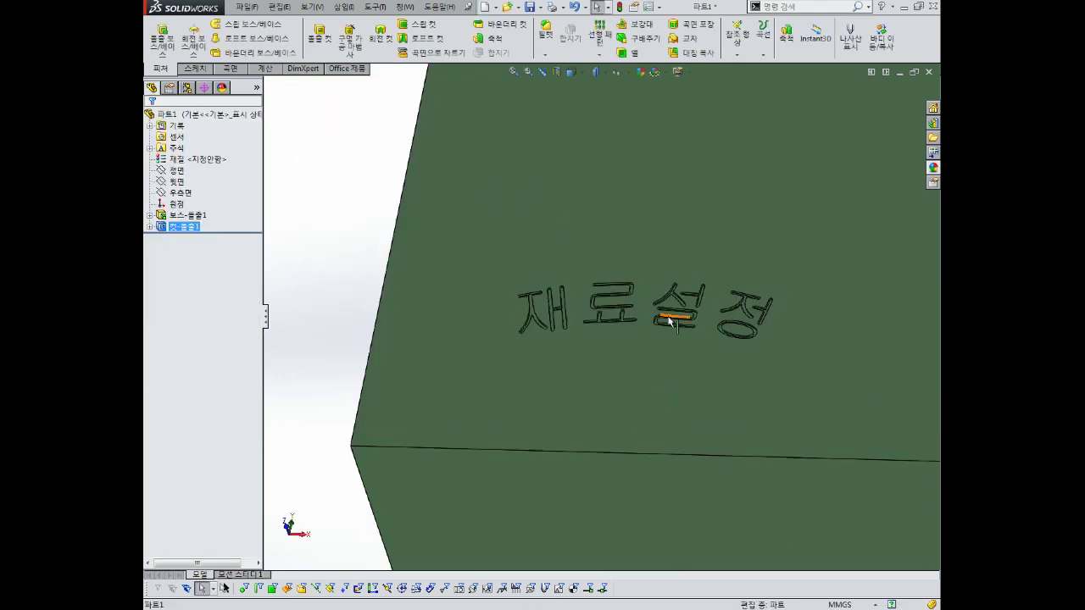
- Delete the 컷-돌출1 feature from the FeatureManager tree and confirm
{"action": "scroll", "coordinate": [657, 312], "scroll_direction": "down", "scroll_amount": 2}
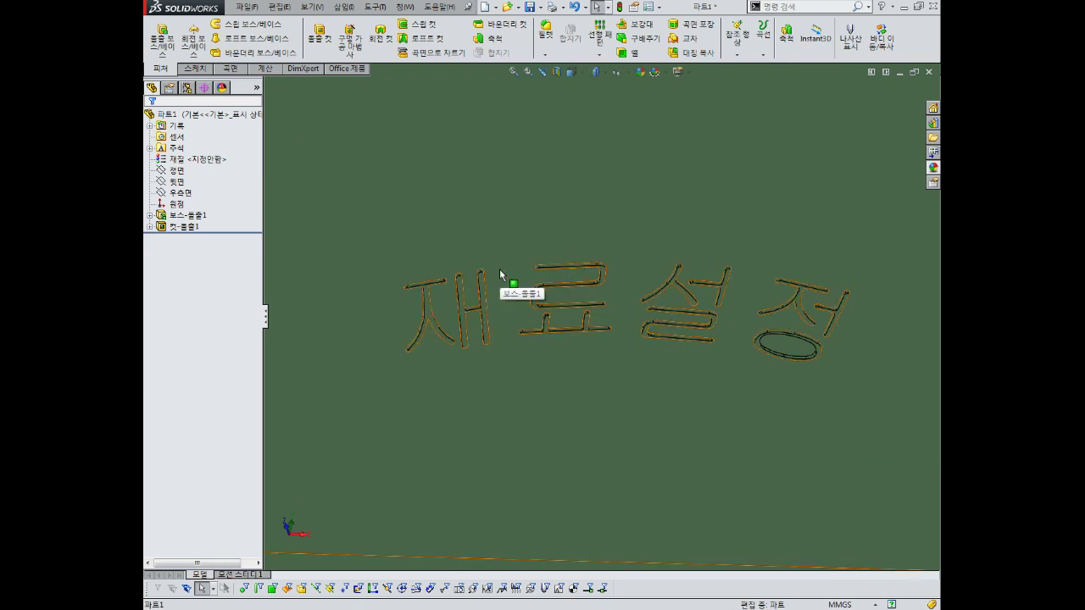
{"action": "scroll", "coordinate": [500, 282], "scroll_direction": "up", "scroll_amount": 2}
{"action": "mouse_move", "coordinate": [502, 284]}
{"action": "middle_mouse_down"}
{"action": "mouse_move", "coordinate": [512, 272]}
{"action": "mouse_move", "coordinate": [547, 296]}
{"action": "middle_mouse_up"}
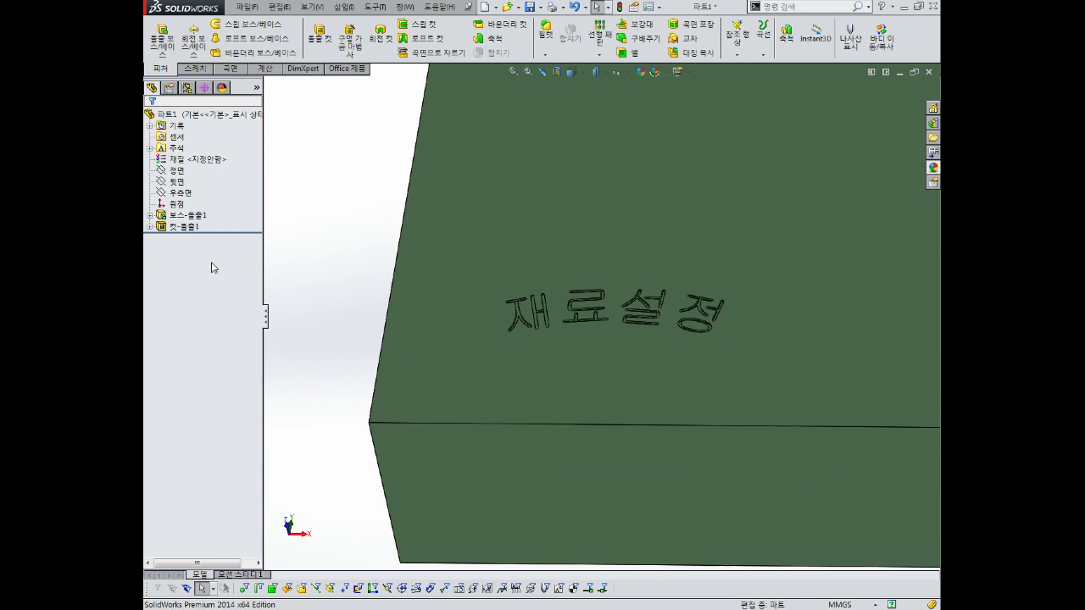
{"action": "right_click", "coordinate": [189, 227]}
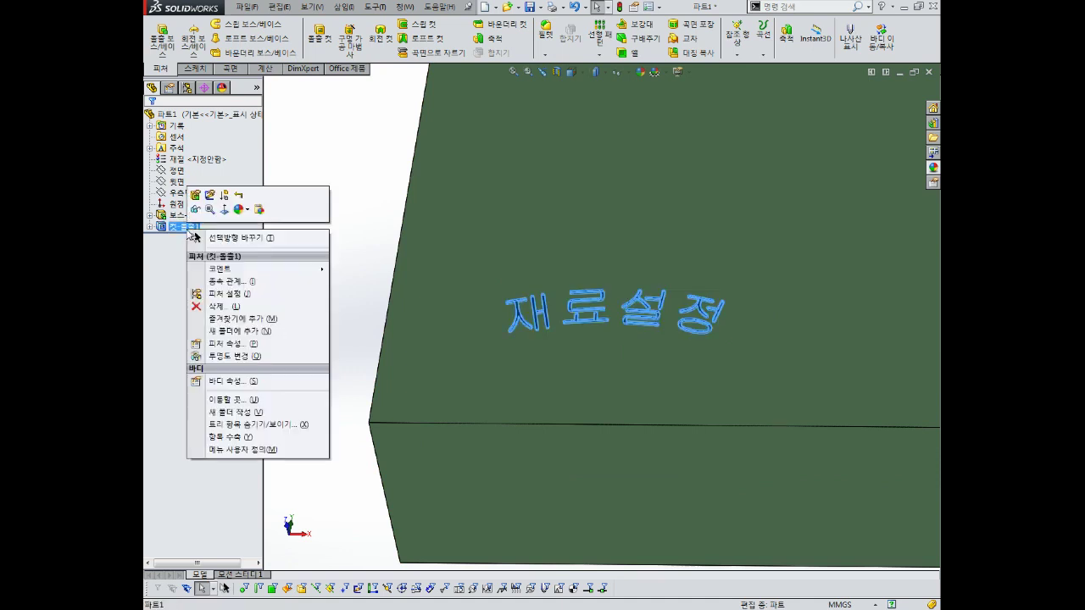
{"action": "left_click", "coordinate": [221, 307]}
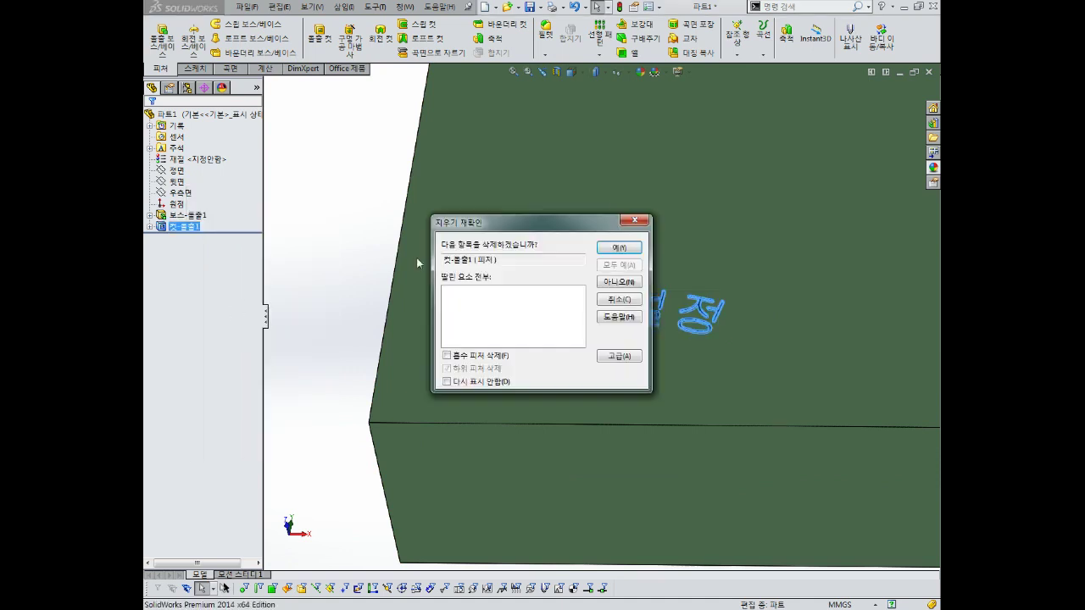
{"action": "left_click", "coordinate": [620, 248]}
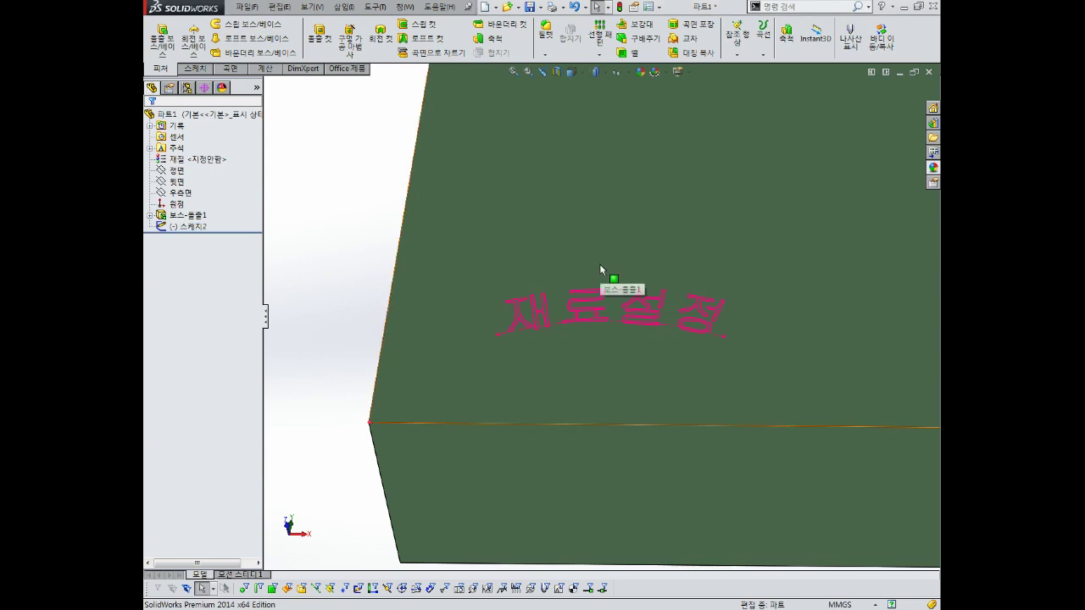
- Turn the view to face the lettering and start an Extruded Cut
{"action": "scroll", "coordinate": [611, 279], "scroll_direction": "up", "scroll_amount": 4}
{"action": "middle_click_drag", "start_coordinate": [616, 289], "coordinate": [607, 337]}
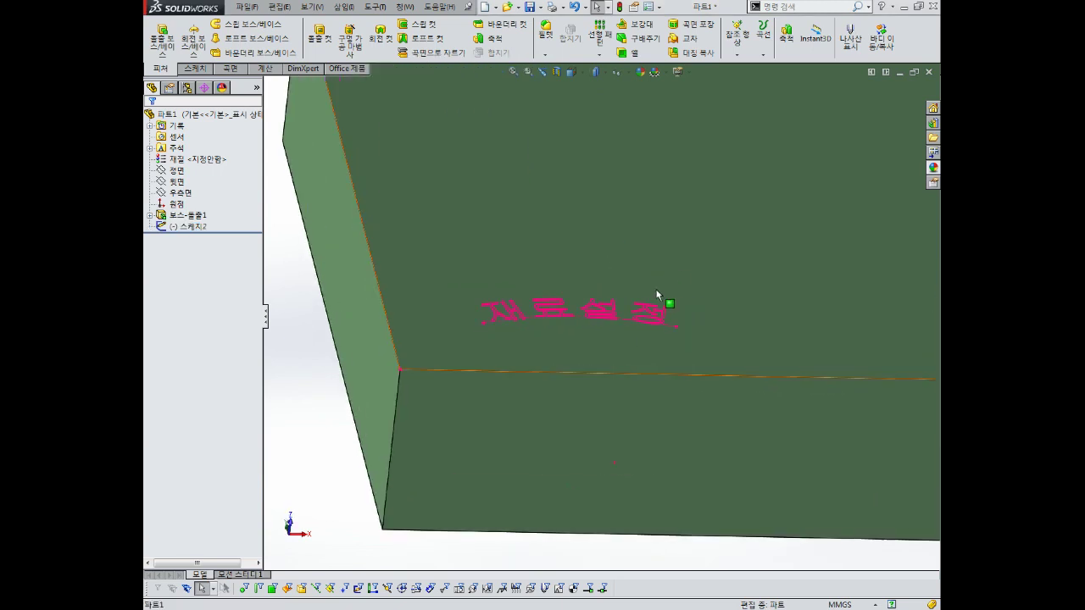
{"action": "scroll", "coordinate": [562, 371], "scroll_direction": "down", "scroll_amount": 3}
{"action": "middle_click_drag", "start_coordinate": [562, 371], "coordinate": [608, 316]}
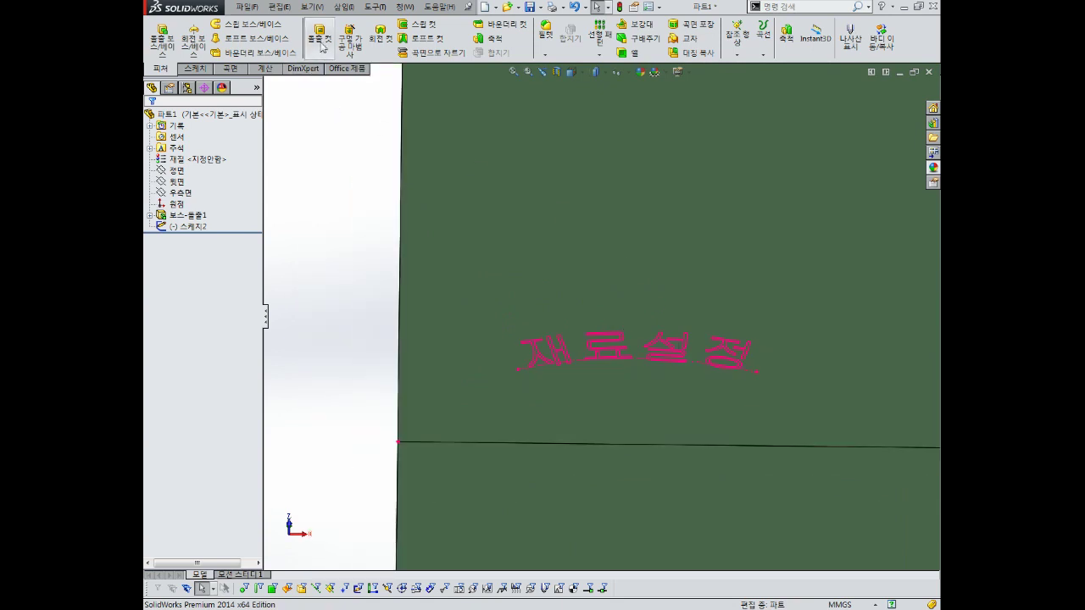
{"action": "left_click", "coordinate": [320, 38]}
{"action": "left_click_drag", "start_coordinate": [319, 38], "coordinate": [606, 73]}
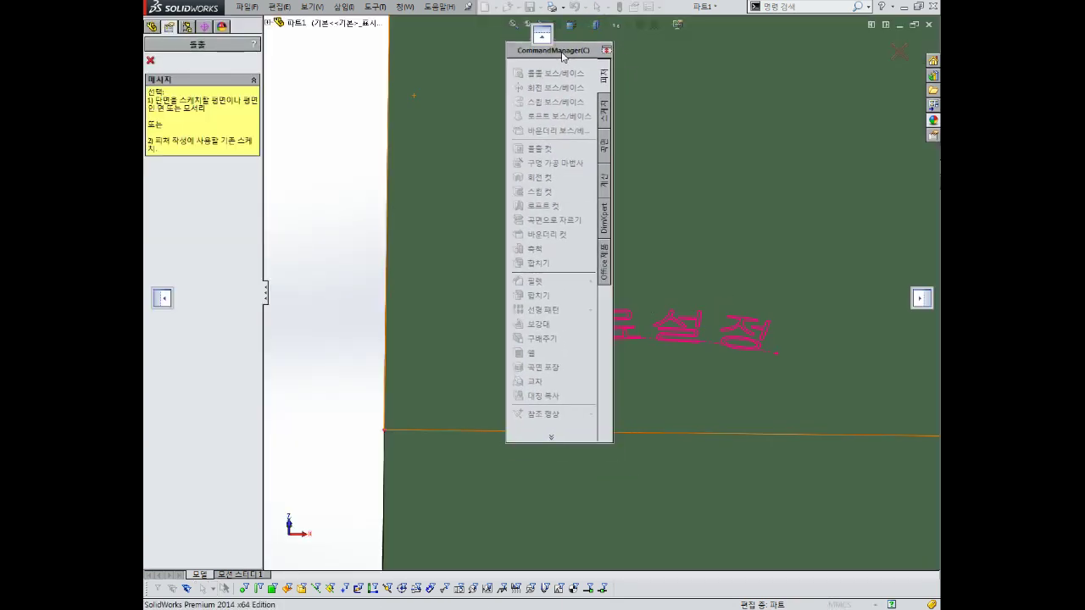
{"action": "left_click_drag", "start_coordinate": [556, 40], "coordinate": [544, 37]}
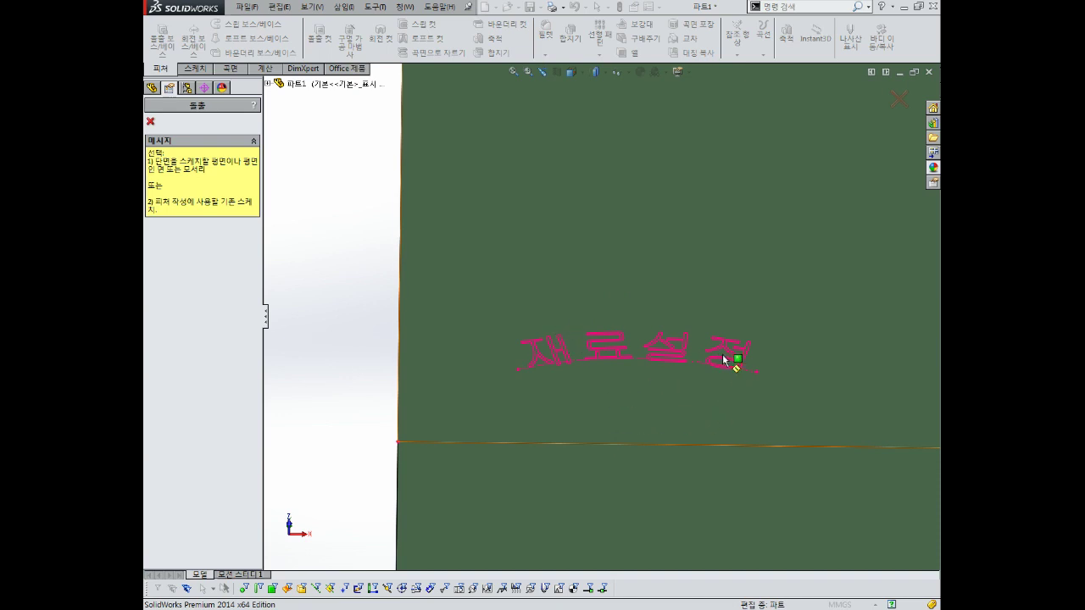
- Choose the Korean text sketch from the feature tree as the Blind 0.20 mm cut profile
{"action": "scroll", "coordinate": [591, 383], "scroll_direction": "down", "scroll_amount": 2}
{"action": "scroll", "coordinate": [560, 356], "scroll_direction": "down", "scroll_amount": 2}
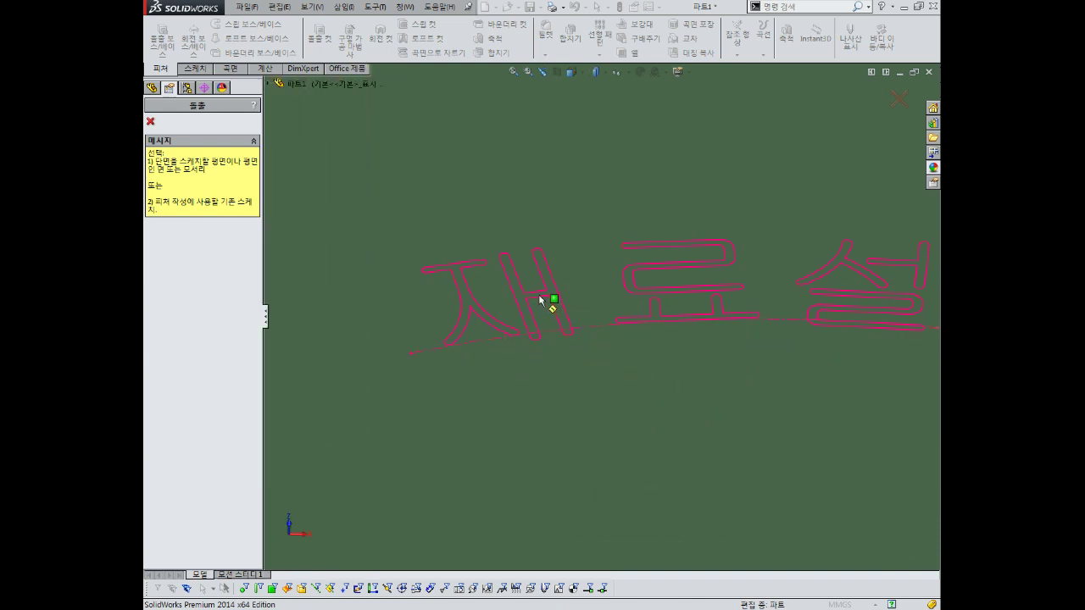
{"action": "middle_click_drag", "start_coordinate": [625, 335], "coordinate": [570, 188]}
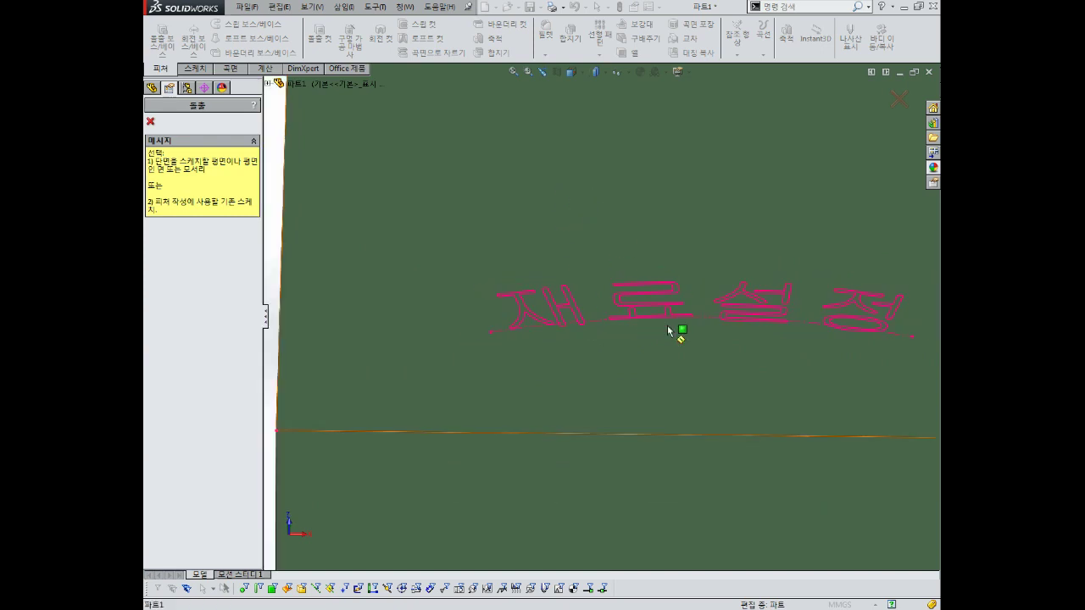
{"action": "scroll", "coordinate": [645, 310], "scroll_direction": "up", "scroll_amount": 3}
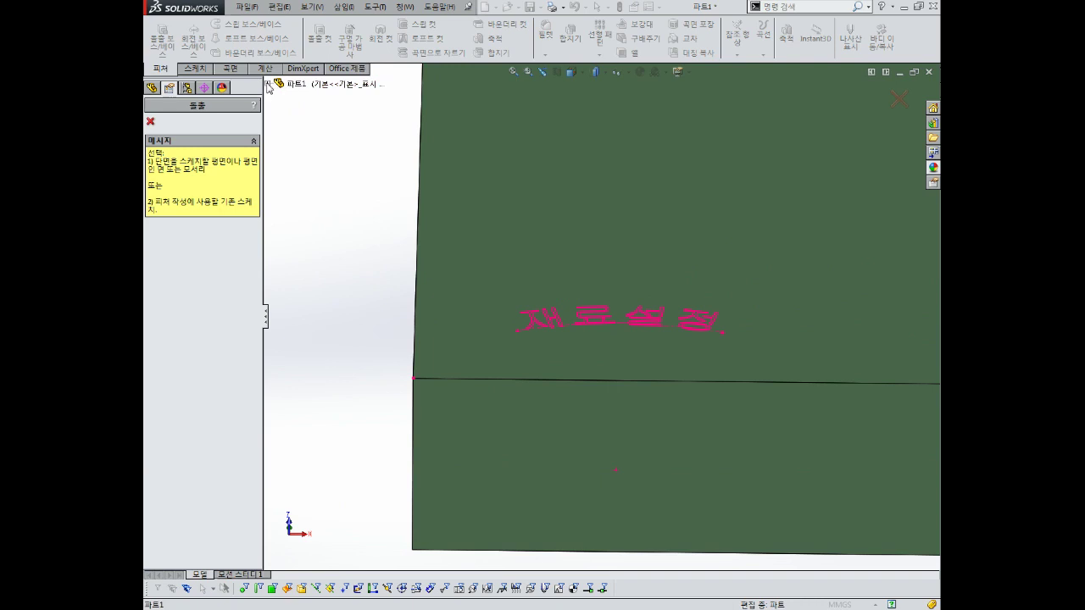
{"action": "left_click", "coordinate": [267, 84]}
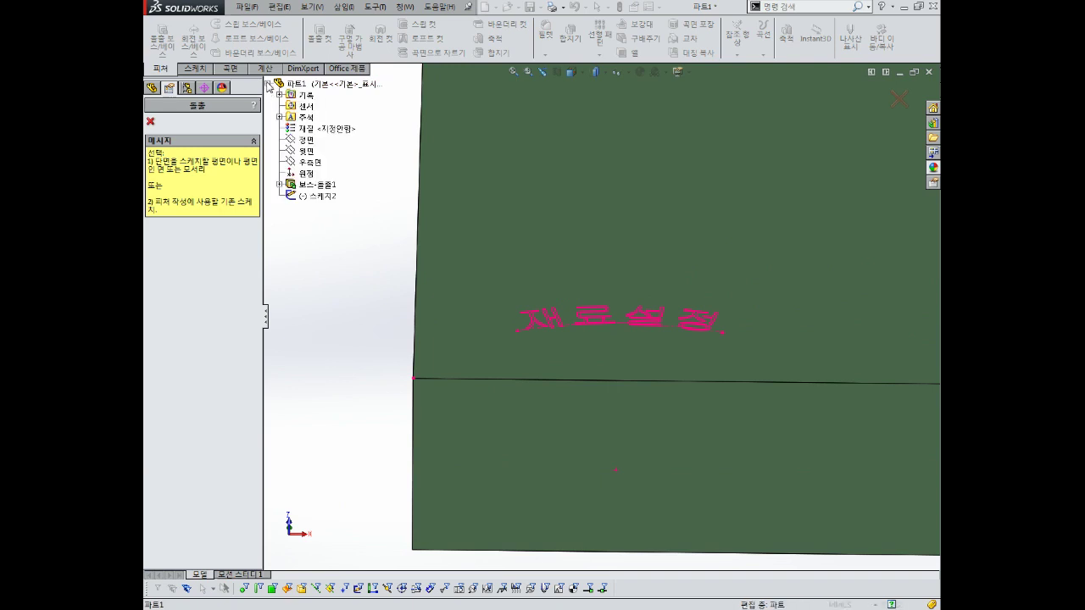
{"action": "left_click", "coordinate": [268, 84]}
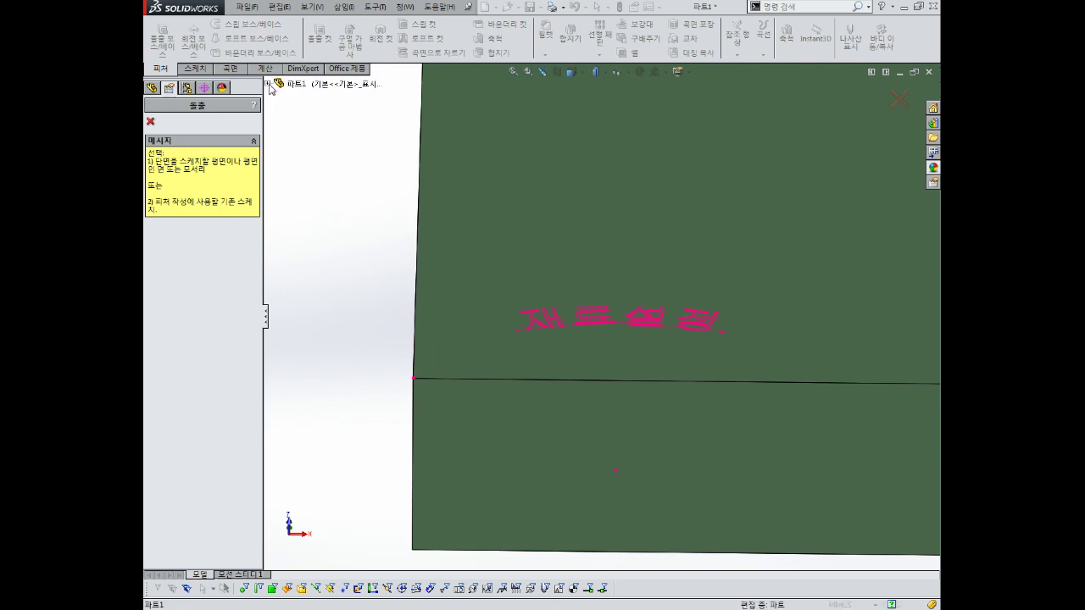
{"action": "left_click", "coordinate": [269, 84]}
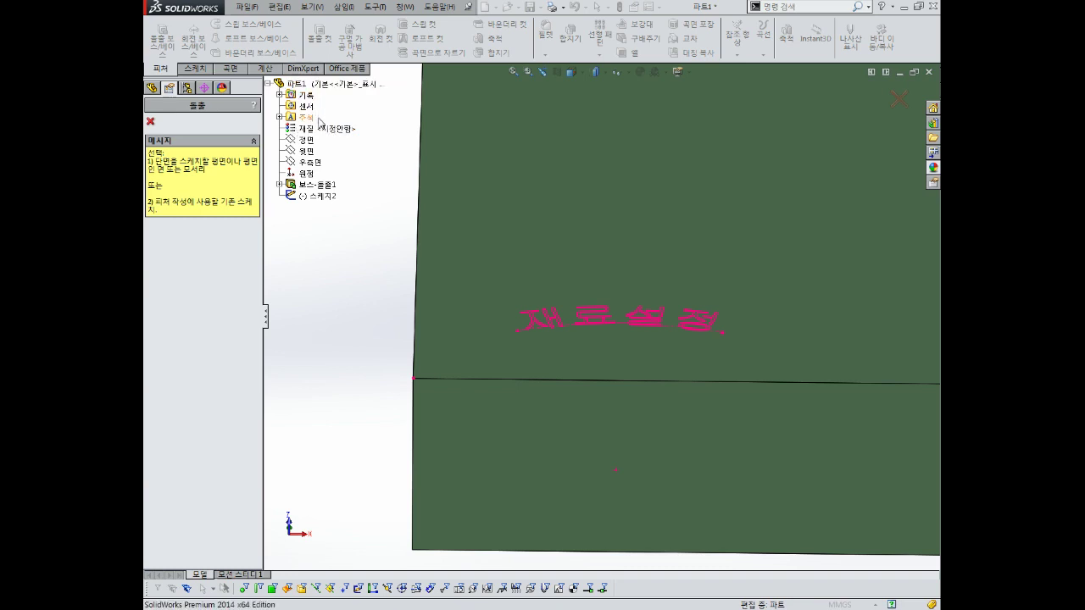
{"action": "left_click", "coordinate": [316, 196]}
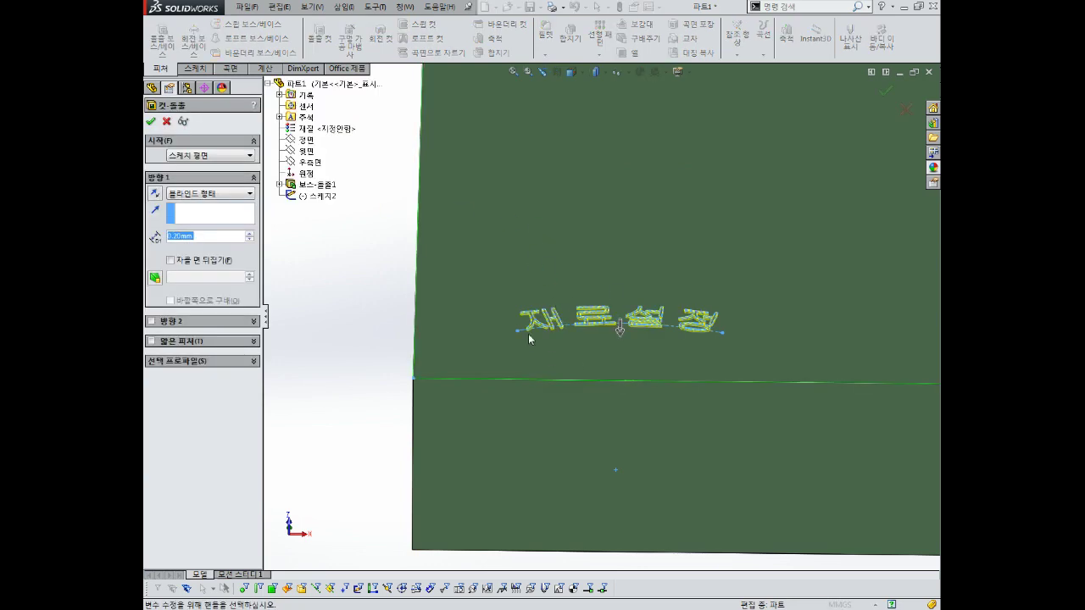
{"action": "scroll", "coordinate": [572, 282], "scroll_direction": "down", "scroll_amount": 3}
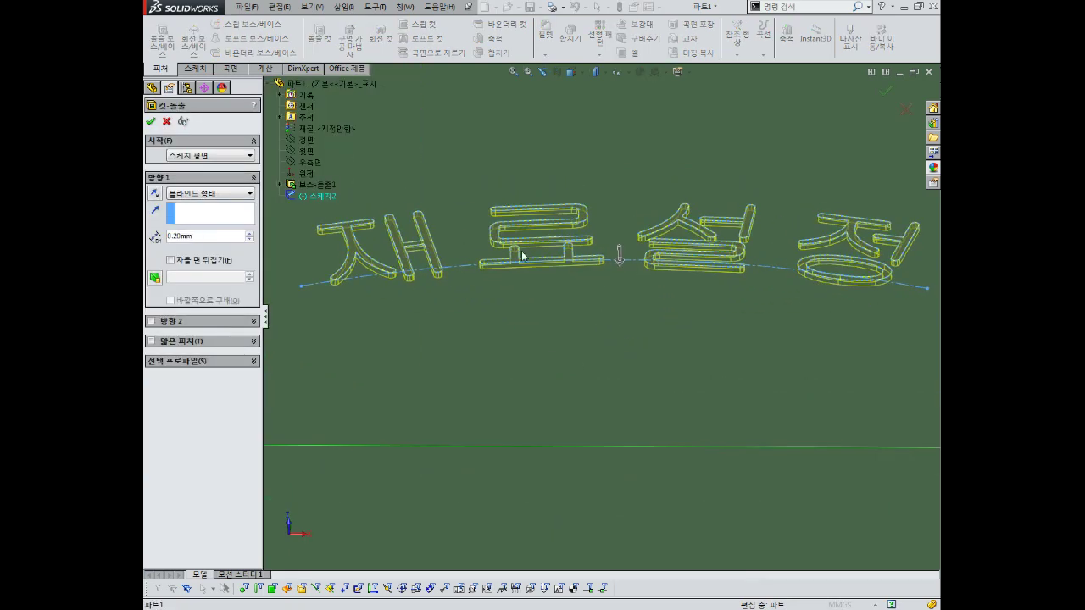
{"action": "scroll", "coordinate": [501, 252], "scroll_direction": "up", "scroll_amount": 3}
{"action": "scroll", "coordinate": [501, 252], "scroll_direction": "up", "scroll_amount": 2}
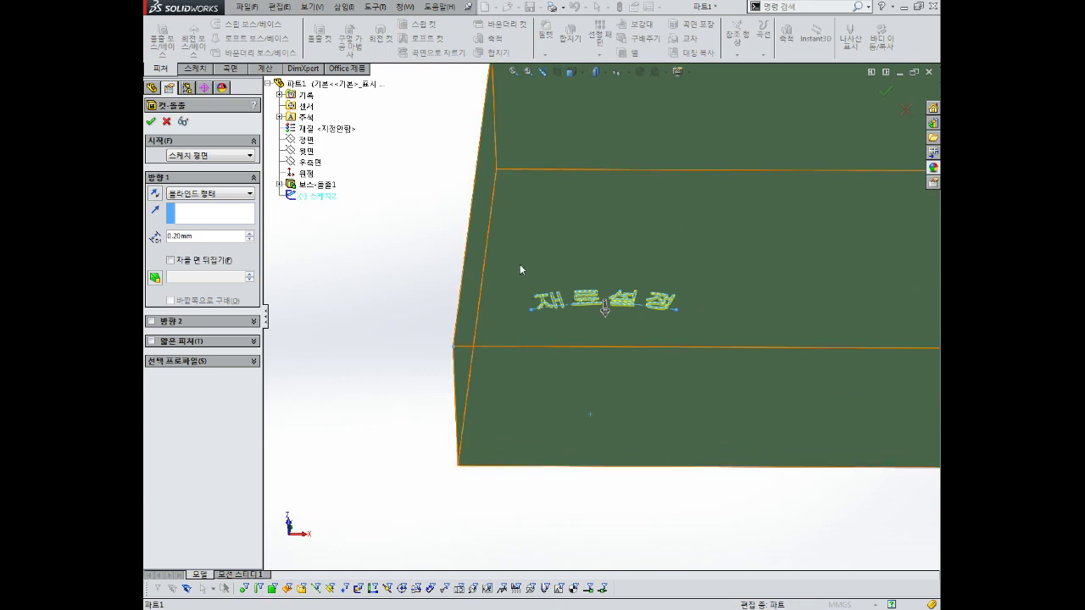
{"action": "scroll", "coordinate": [390, 213], "scroll_direction": "down", "scroll_amount": 2}
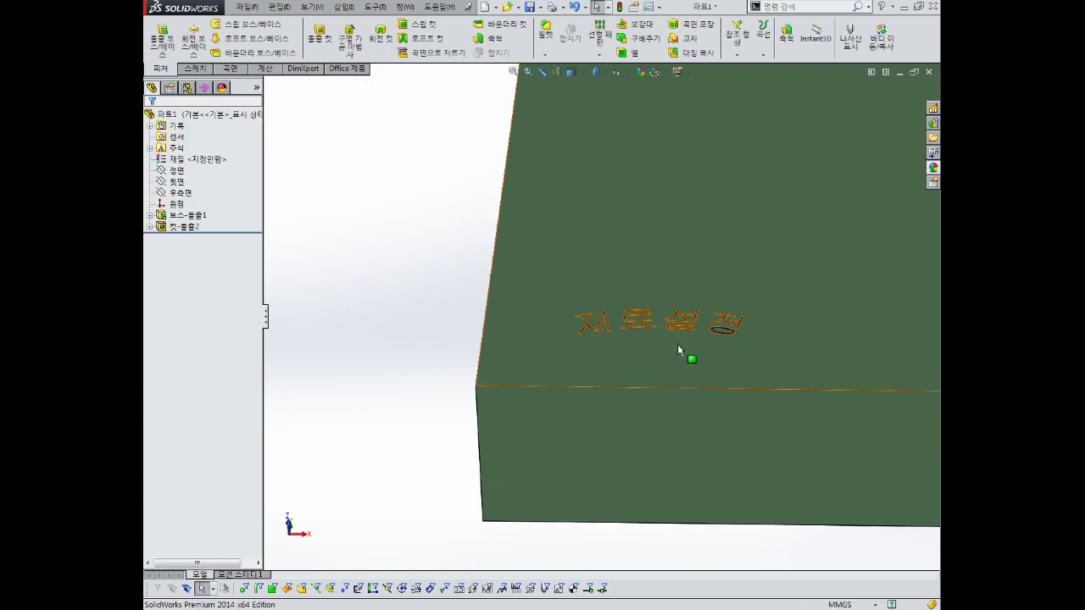
- Give the 컷-돌출3 text cut a black appearance colour
{"action": "scroll", "coordinate": [606, 310], "scroll_direction": "down", "scroll_amount": 2}
{"action": "scroll", "coordinate": [610, 339], "scroll_direction": "up", "scroll_amount": 2}
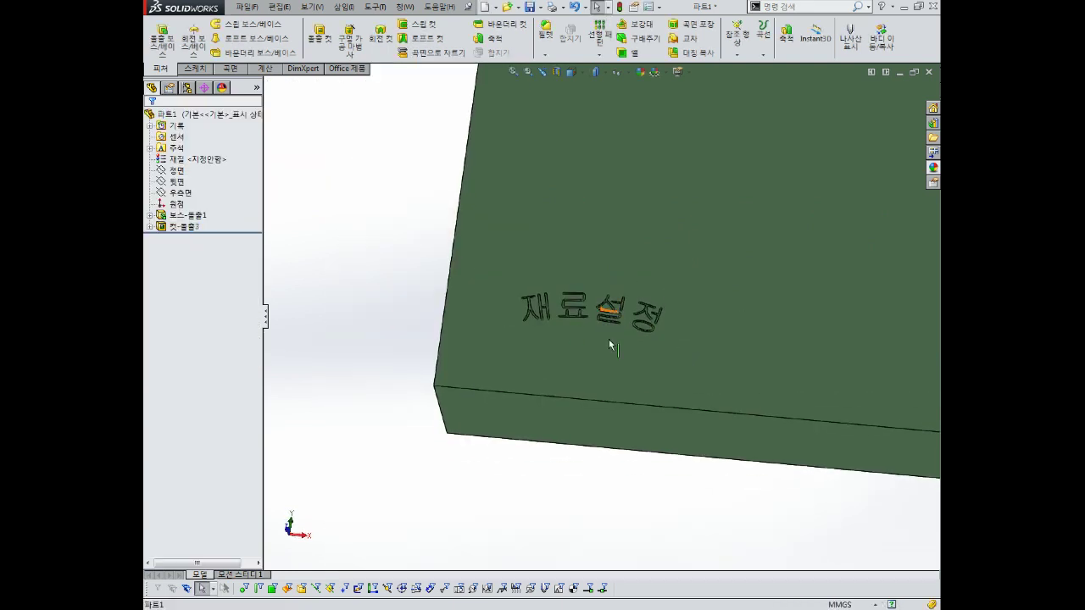
{"action": "scroll", "coordinate": [603, 291], "scroll_direction": "down", "scroll_amount": 2}
{"action": "scroll", "coordinate": [530, 240], "scroll_direction": "down", "scroll_amount": 2}
{"action": "right_click", "coordinate": [192, 226]}
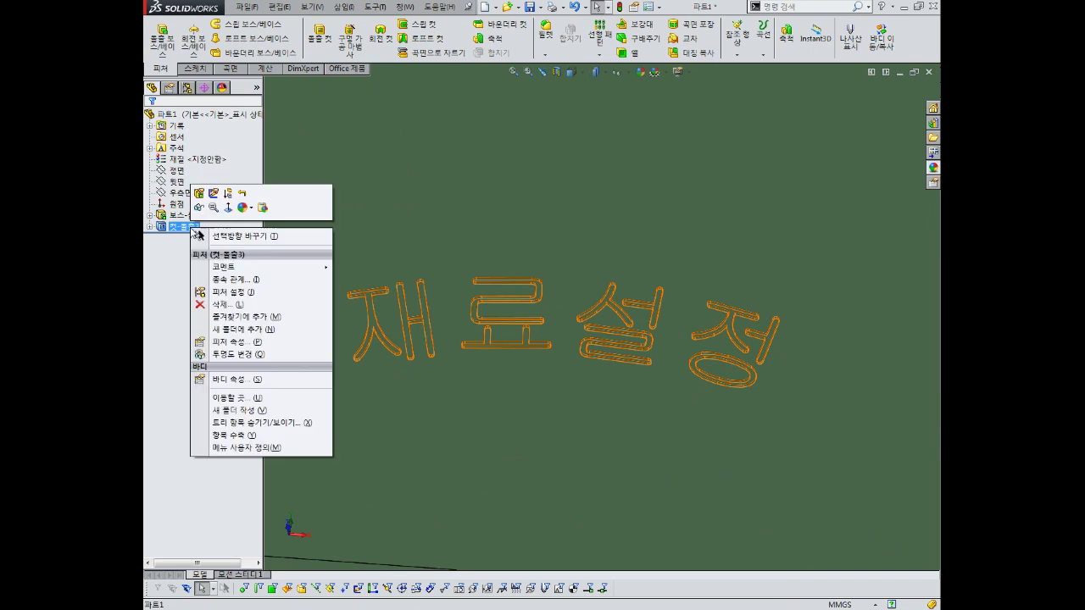
{"action": "left_click", "coordinate": [244, 208]}
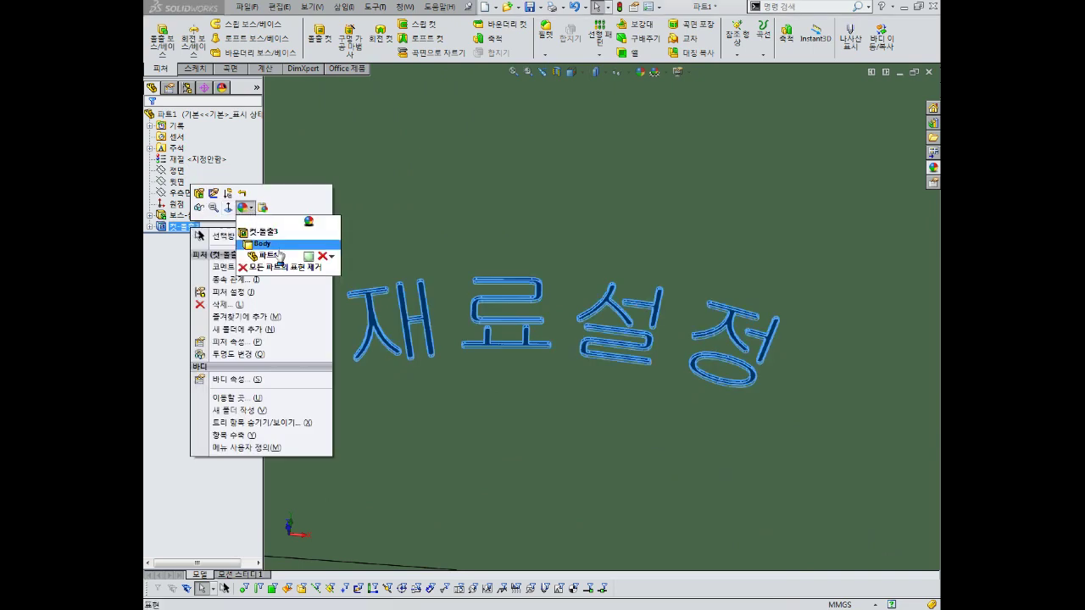
{"action": "left_click", "coordinate": [169, 256]}
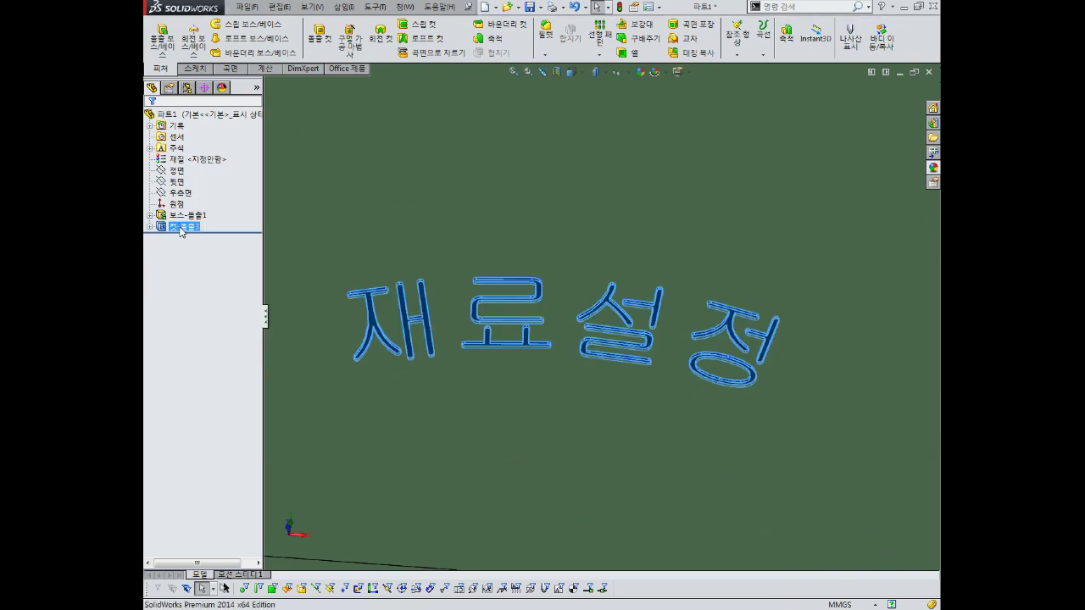
{"action": "right_click", "coordinate": [180, 231]}
{"action": "left_click", "coordinate": [235, 211]}
{"action": "left_click", "coordinate": [254, 244]}
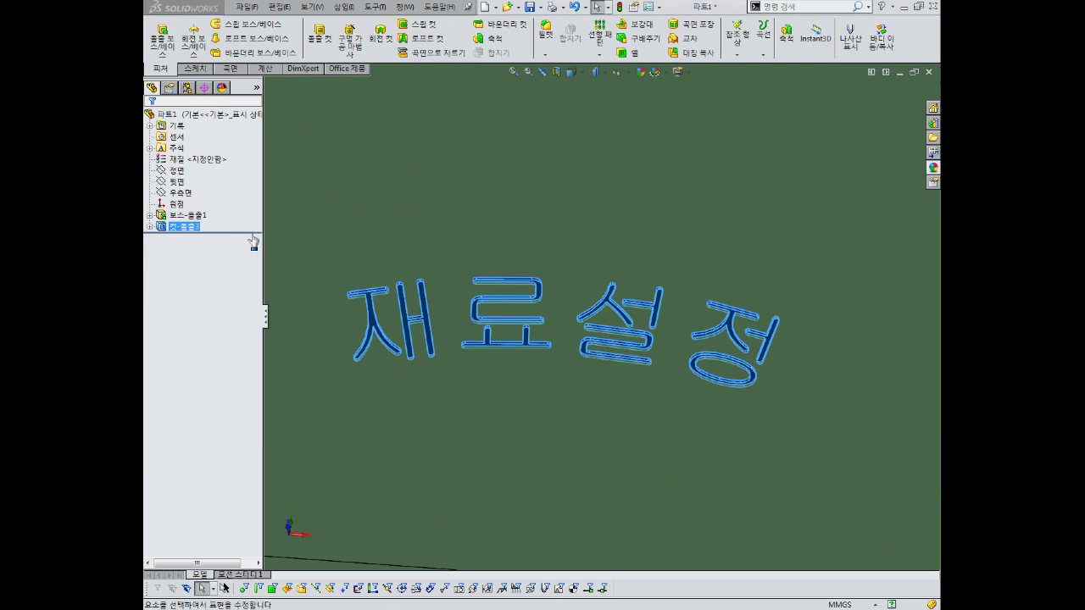
{"action": "left_click", "coordinate": [231, 391]}
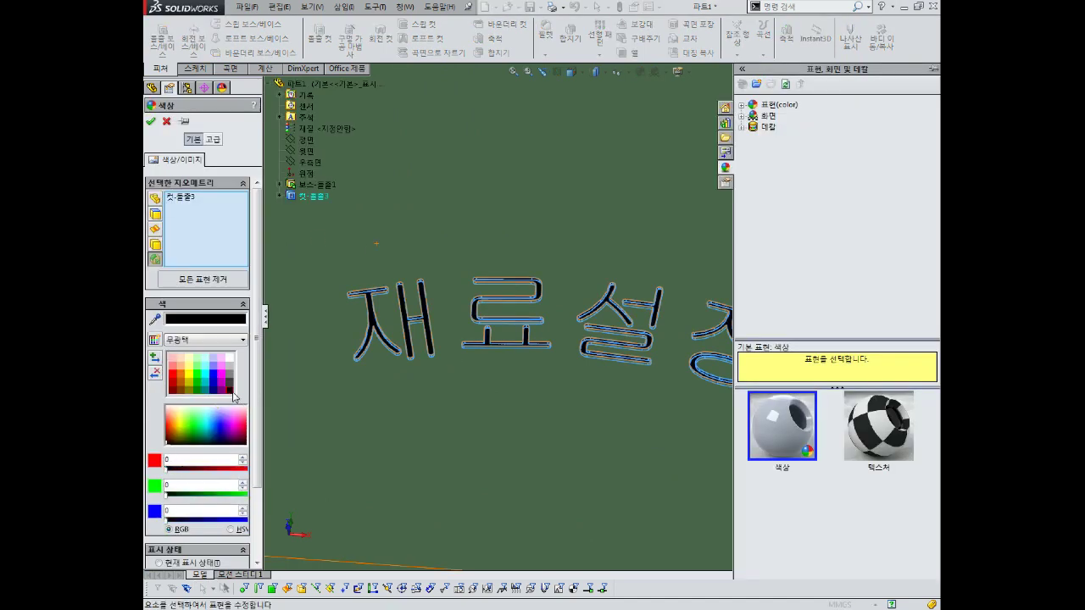
{"action": "left_click", "coordinate": [166, 122]}
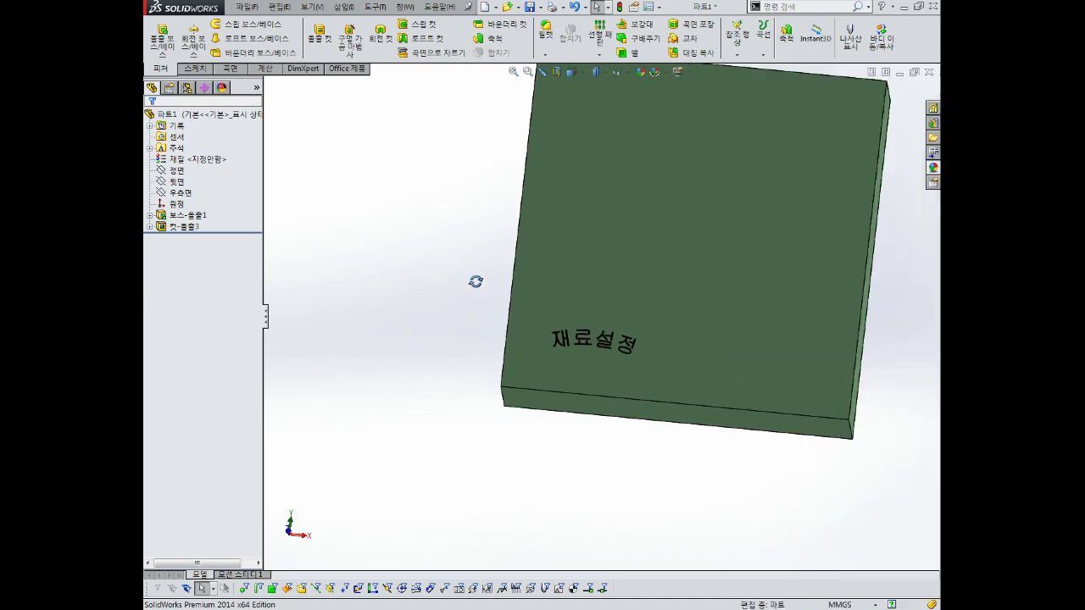
{"action": "mouse_move", "coordinate": [630, 254]}
{"action": "middle_mouse_down"}
{"action": "mouse_move", "coordinate": [664, 219]}
{"action": "mouse_move", "coordinate": [726, 283]}
{"action": "mouse_move", "coordinate": [700, 311]}
{"action": "mouse_move", "coordinate": [650, 315]}
{"action": "middle_mouse_up"}
- Select the block's base extrusion 보스-돌출1 so its dimensions show
{"action": "scroll", "coordinate": [726, 283], "scroll_direction": "up", "scroll_amount": 3}
{"action": "scroll", "coordinate": [699, 311], "scroll_direction": "down", "scroll_amount": 4}
{"action": "scroll", "coordinate": [696, 323], "scroll_direction": "up", "scroll_amount": 3}
{"action": "left_click", "coordinate": [188, 216]}
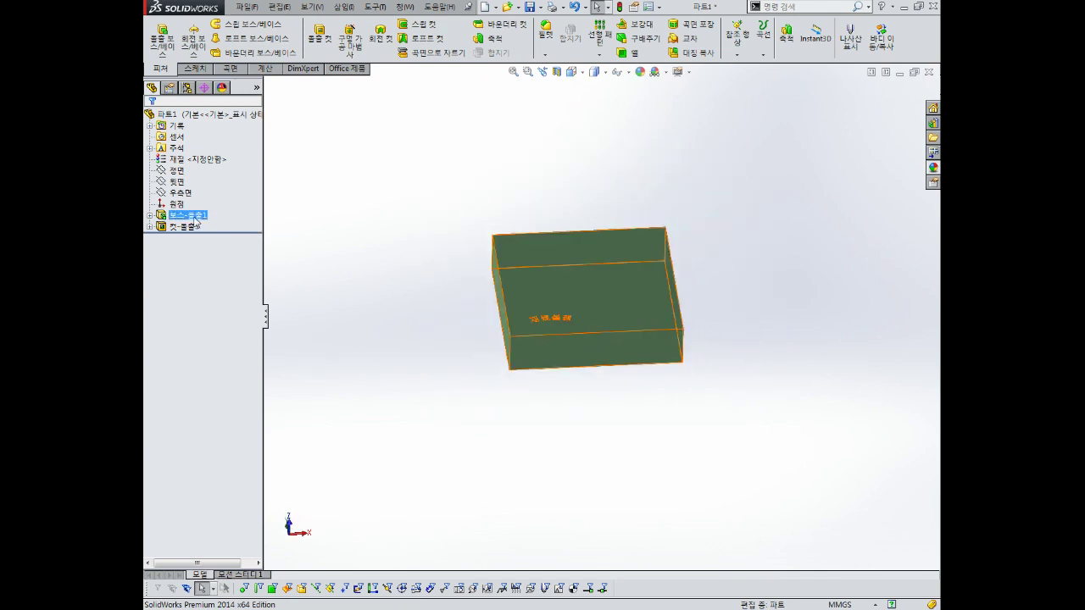
{"action": "left_click", "coordinate": [484, 368]}
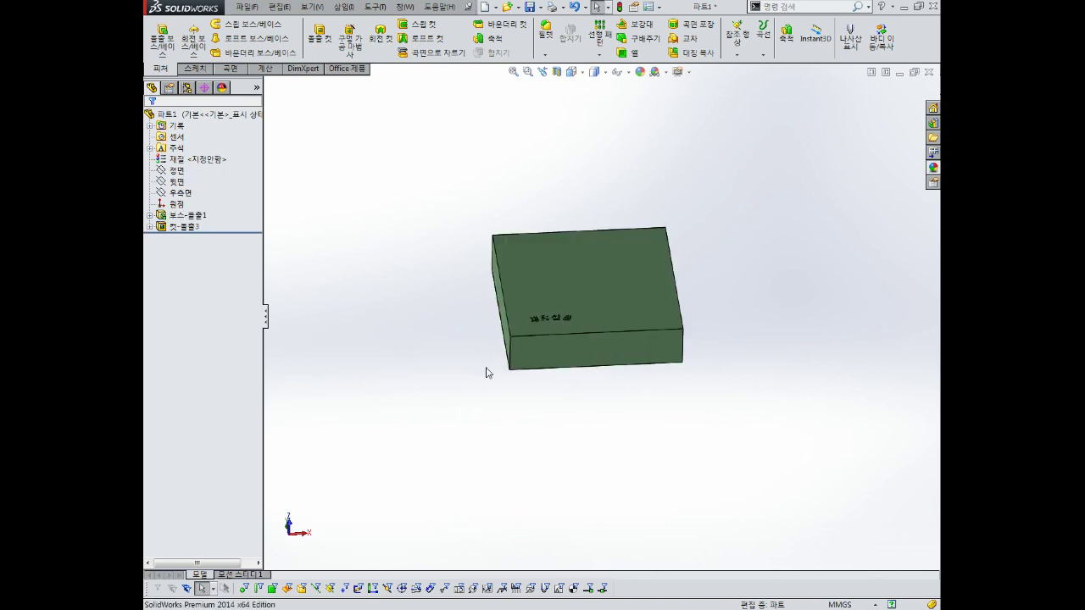
{"action": "left_click", "coordinate": [639, 255]}
{"action": "mouse_move", "coordinate": [639, 256]}
{"action": "middle_mouse_down"}
{"action": "mouse_move", "coordinate": [647, 286]}
{"action": "mouse_move", "coordinate": [450, 317]}
{"action": "mouse_move", "coordinate": [605, 444]}
{"action": "middle_mouse_up"}
{"action": "middle_click_drag", "start_coordinate": [806, 364], "coordinate": [769, 288]}
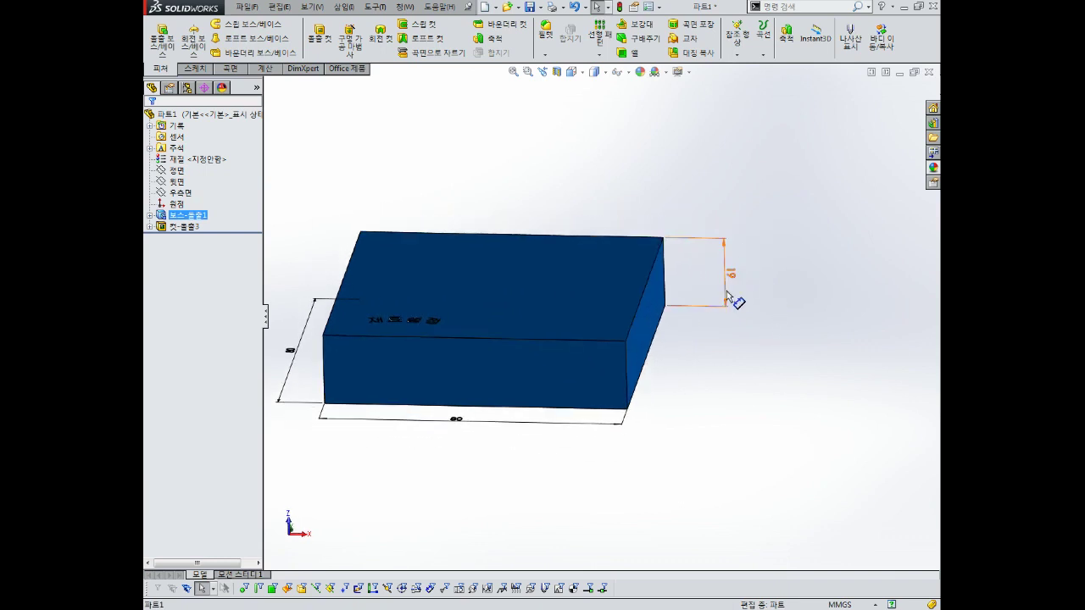
- Change the 19 mm height dimension to 20 mm and reframe the block
{"action": "double_click", "coordinate": [733, 283]}
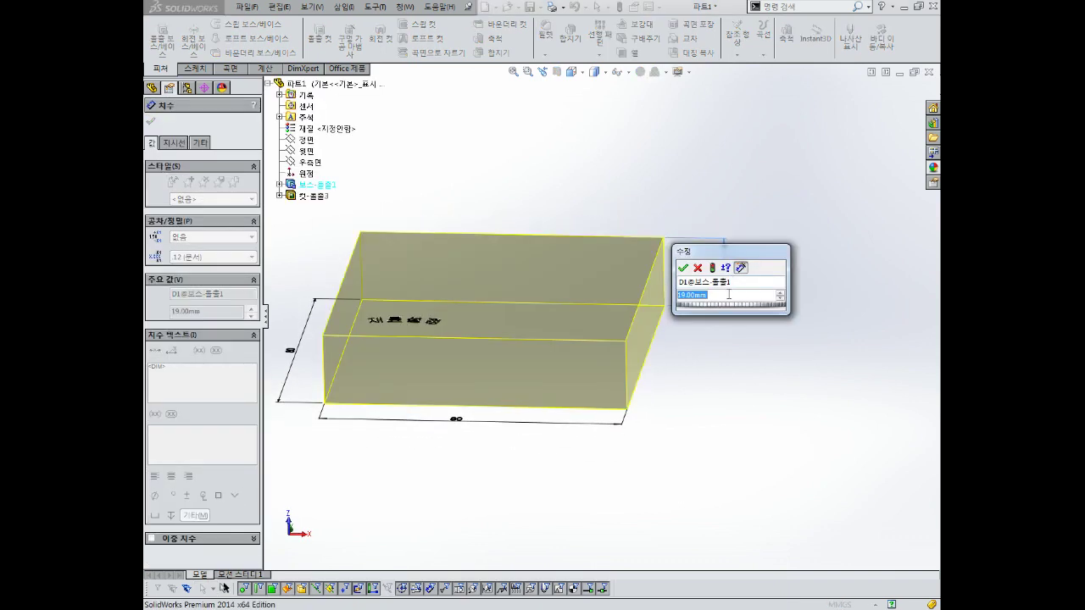
{"action": "type", "text": "20"}
{"action": "key", "text": "Return"}
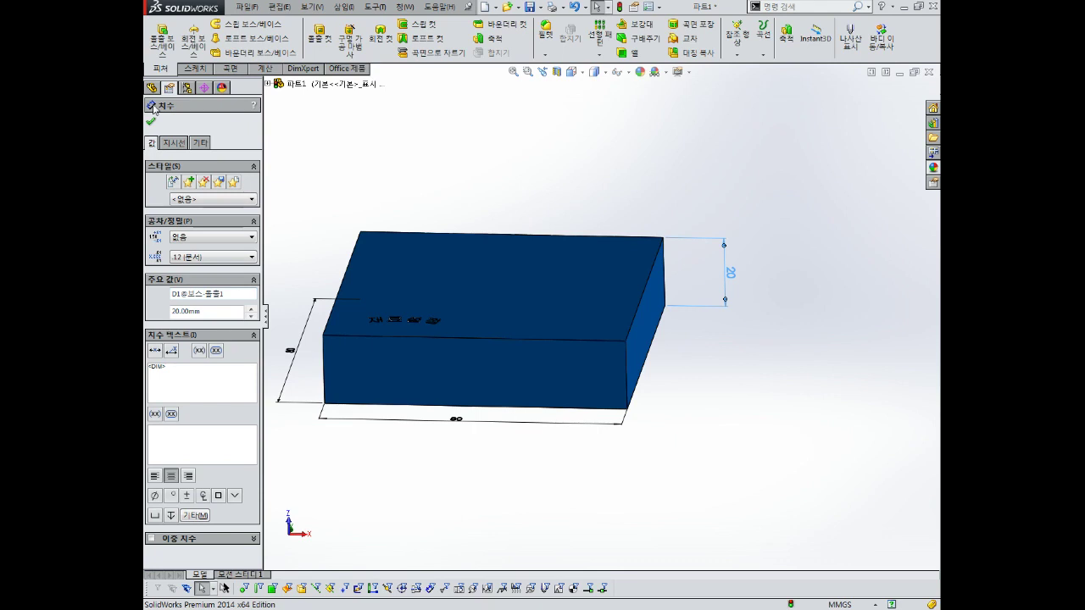
{"action": "left_click", "coordinate": [443, 136]}
{"action": "double_click", "coordinate": [534, 254]}
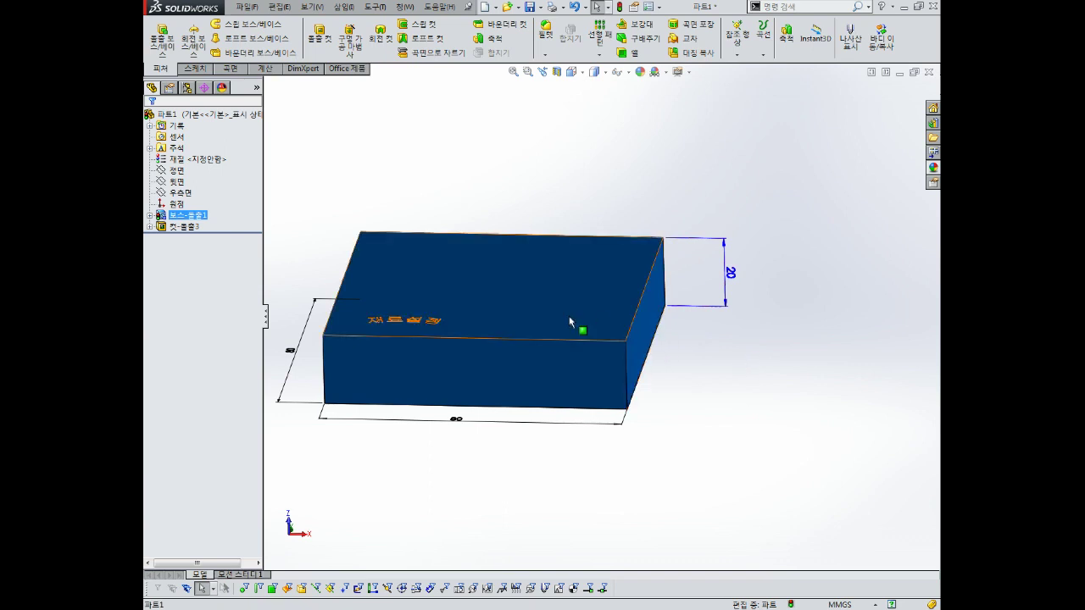
{"action": "left_click", "coordinate": [717, 400]}
{"action": "key", "text": "ctrl+7"}
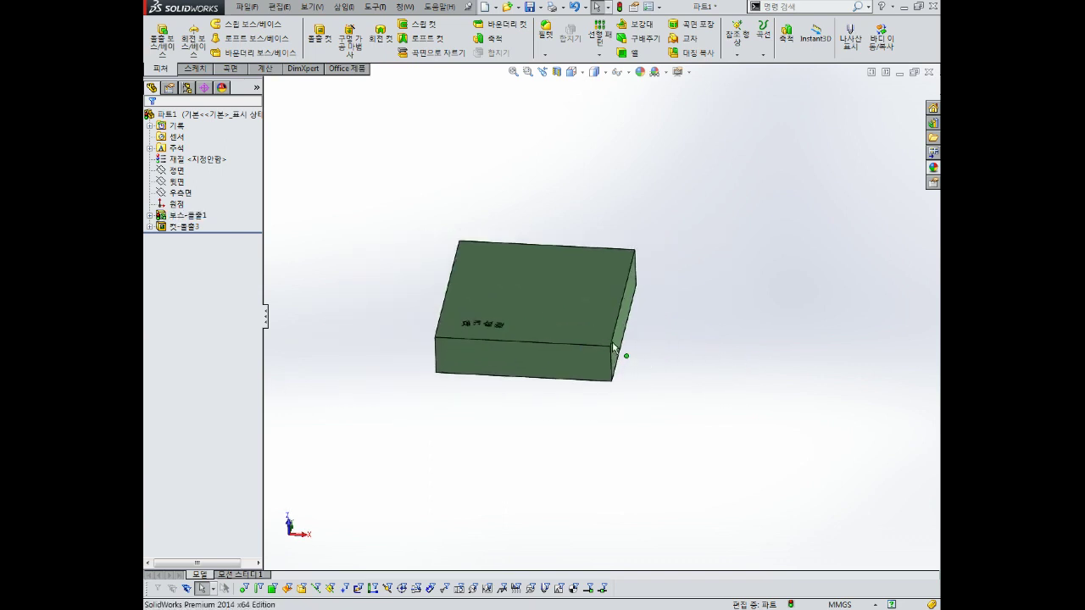
- Inspect the block's top face and the 컷-돌출3 and 보스-돌출1 features
{"action": "left_click", "coordinate": [533, 280]}
{"action": "key", "text": "Escape"}
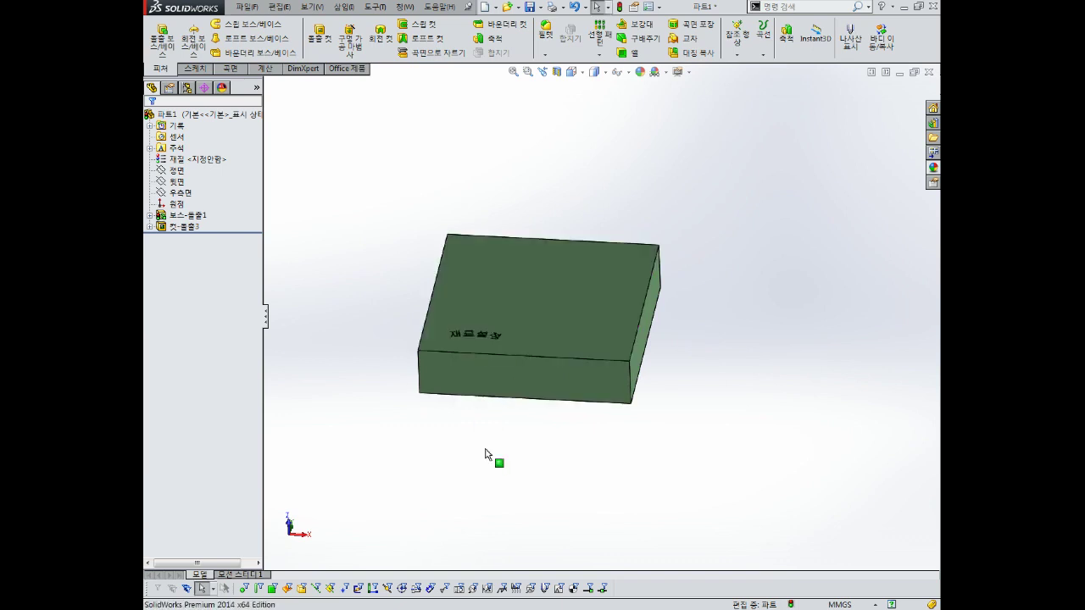
{"action": "scroll", "coordinate": [539, 302], "scroll_direction": "down", "scroll_amount": 3}
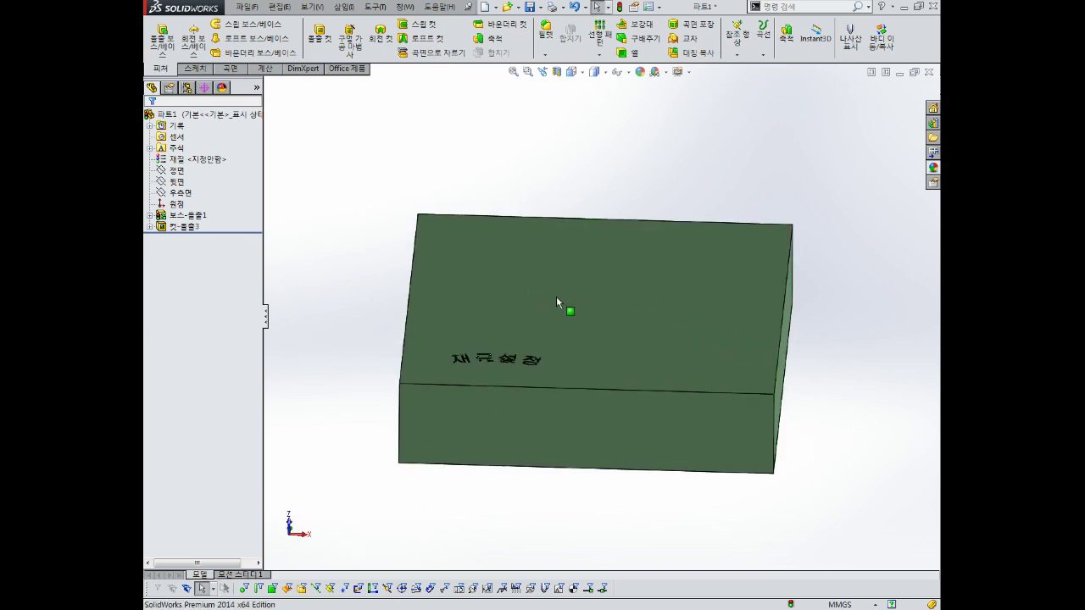
{"action": "middle_click_drag", "start_coordinate": [540, 297], "coordinate": [727, 253]}
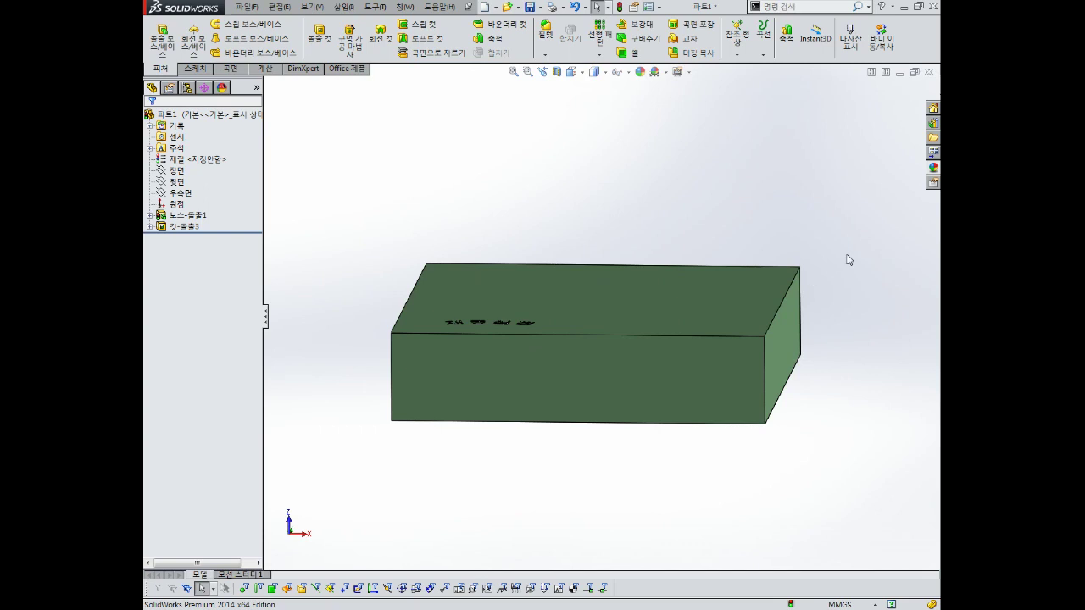
{"action": "left_click", "coordinate": [179, 227]}
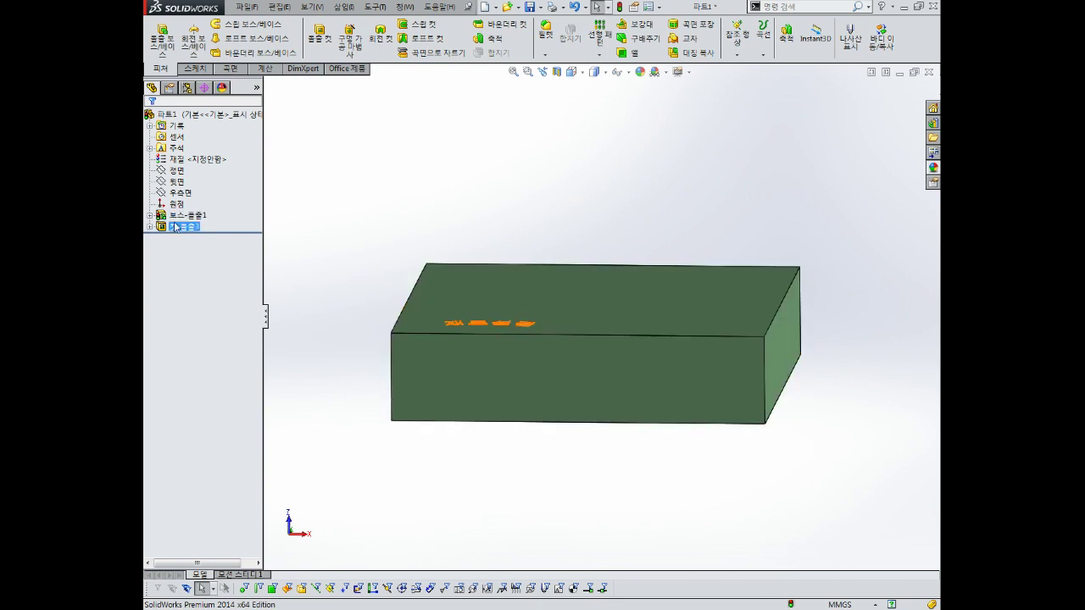
{"action": "left_click", "coordinate": [169, 216]}
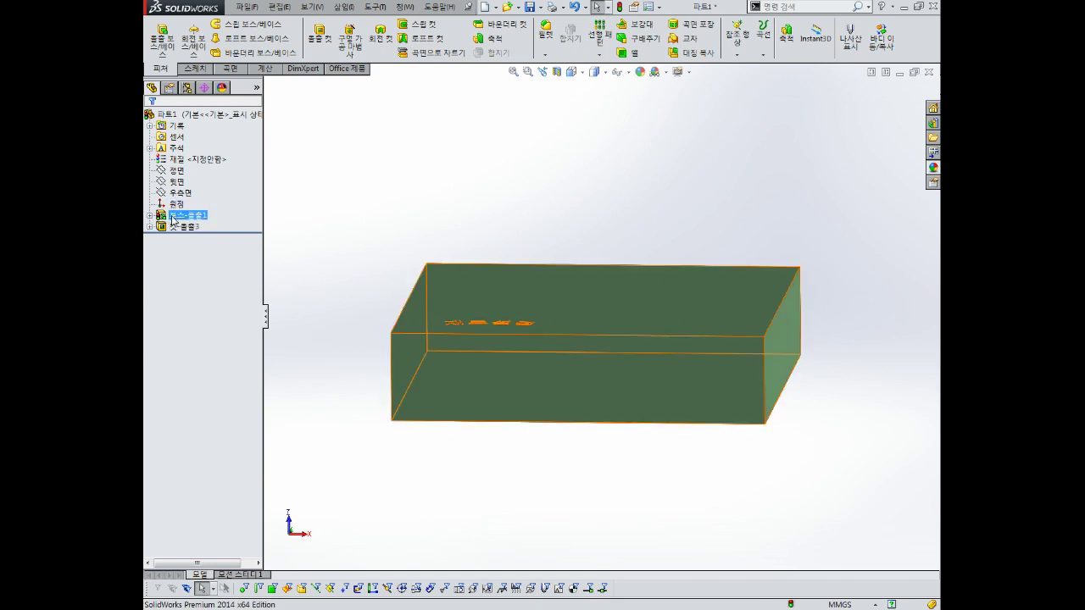
{"action": "key", "text": "Escape"}
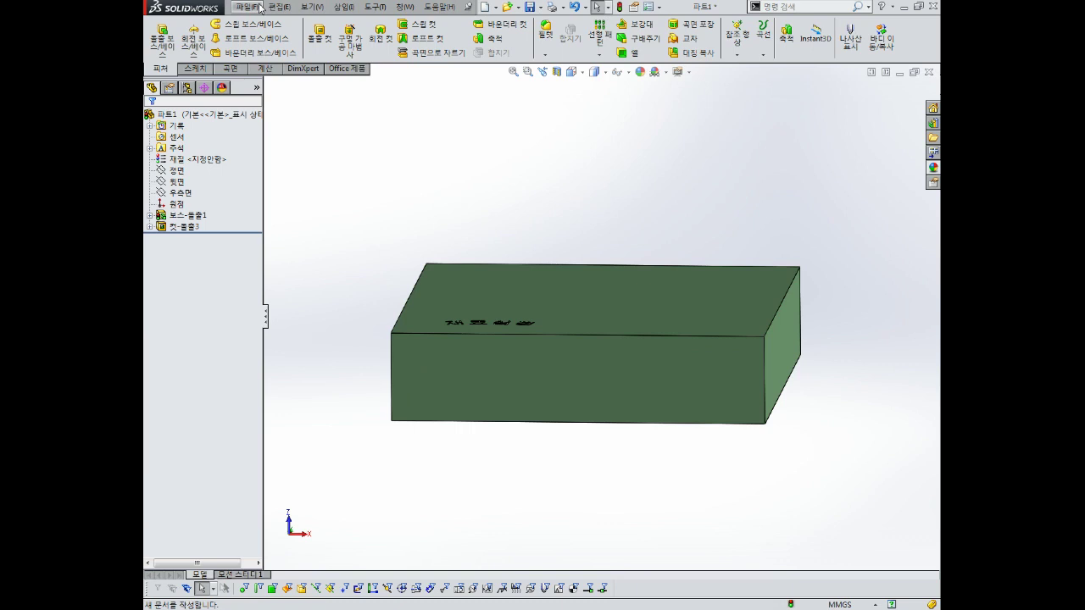
- Rebuild the model, return to isometric view and start Move/Copy Body
{"action": "left_click", "coordinate": [619, 7]}
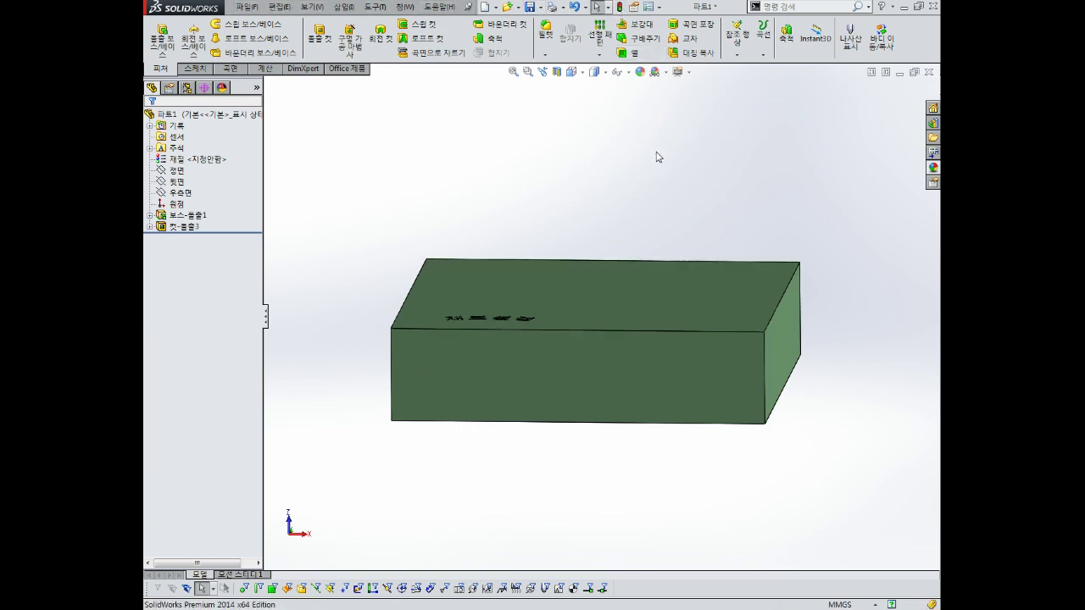
{"action": "middle_click_drag", "start_coordinate": [658, 157], "coordinate": [653, 187]}
{"action": "mouse_move", "coordinate": [650, 318]}
{"action": "middle_mouse_down"}
{"action": "mouse_move", "coordinate": [672, 293]}
{"action": "mouse_move", "coordinate": [673, 330]}
{"action": "mouse_move", "coordinate": [630, 328]}
{"action": "middle_mouse_up"}
{"action": "scroll", "coordinate": [627, 326], "scroll_direction": "down", "scroll_amount": 3}
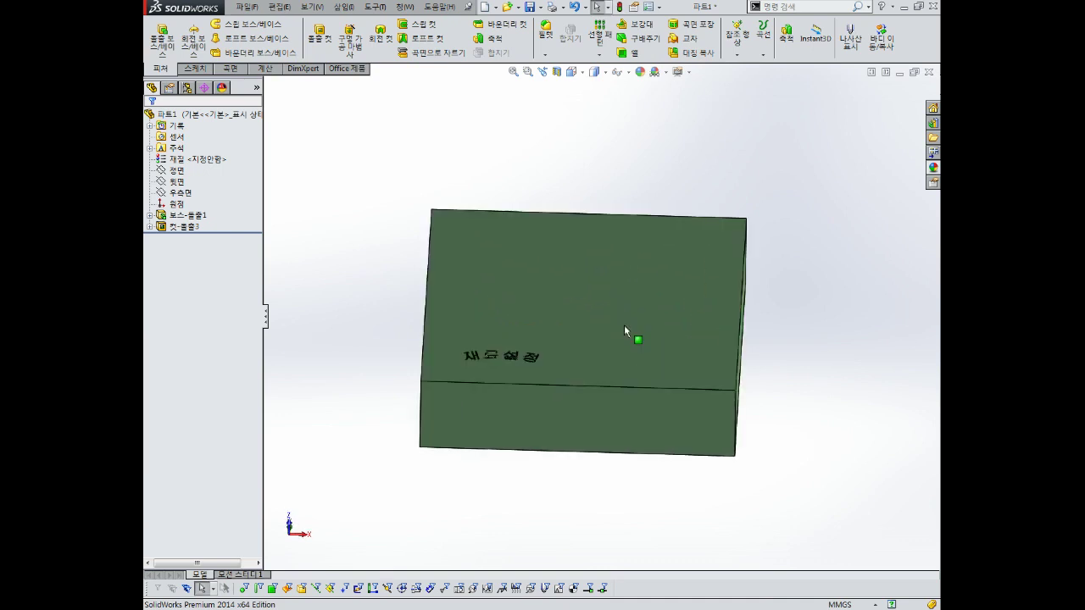
{"action": "key", "text": "ctrl+7"}
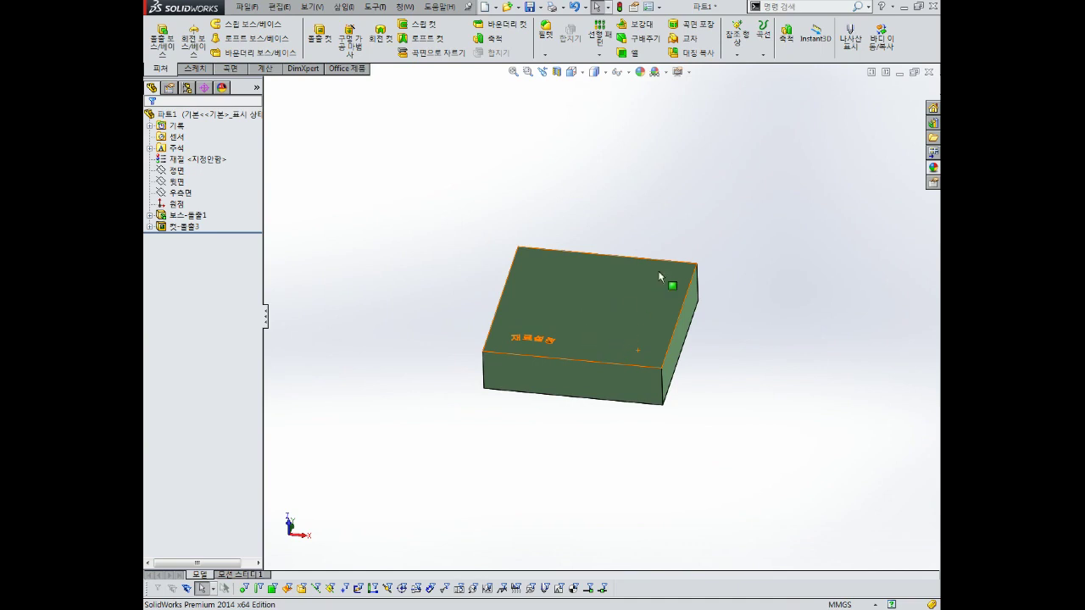
{"action": "left_click", "coordinate": [889, 38]}
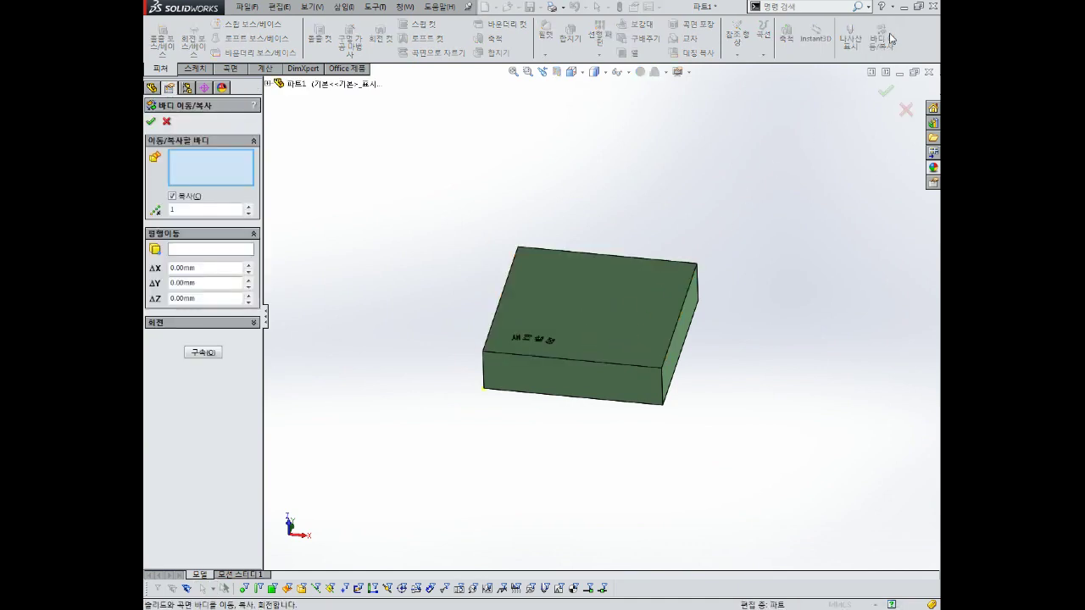
- Pick the block as the body and its front-top edge as translation direction
{"action": "left_click", "coordinate": [633, 320]}
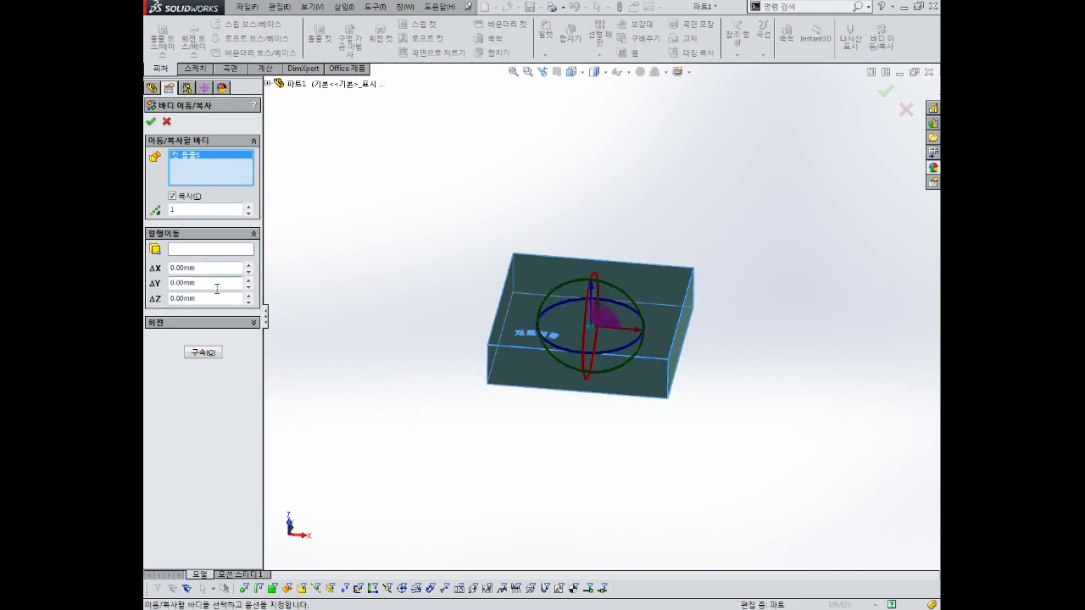
{"action": "left_click", "coordinate": [202, 352]}
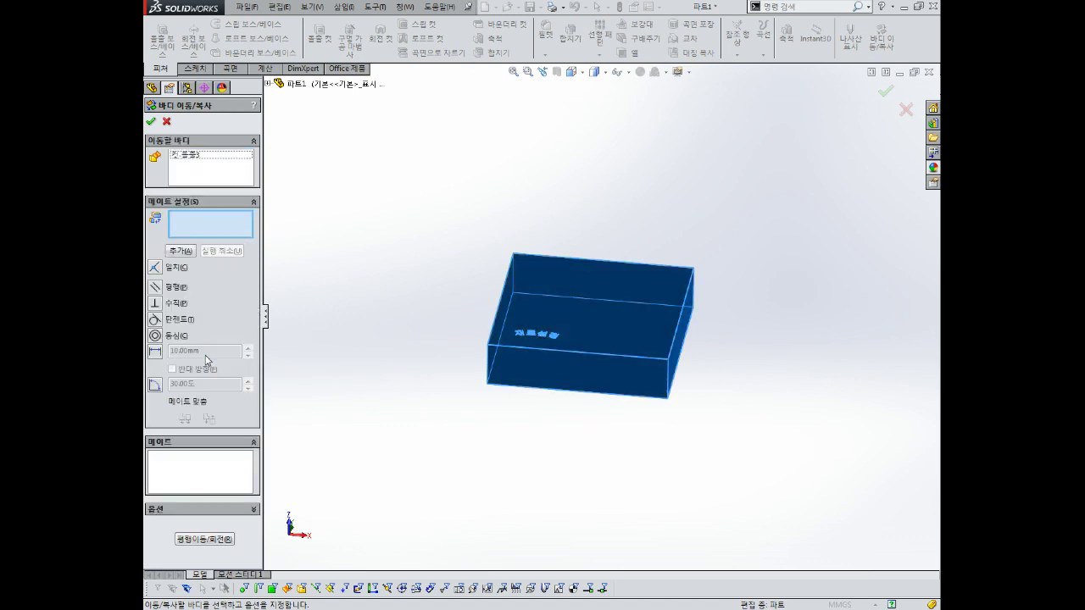
{"action": "left_click", "coordinate": [203, 539]}
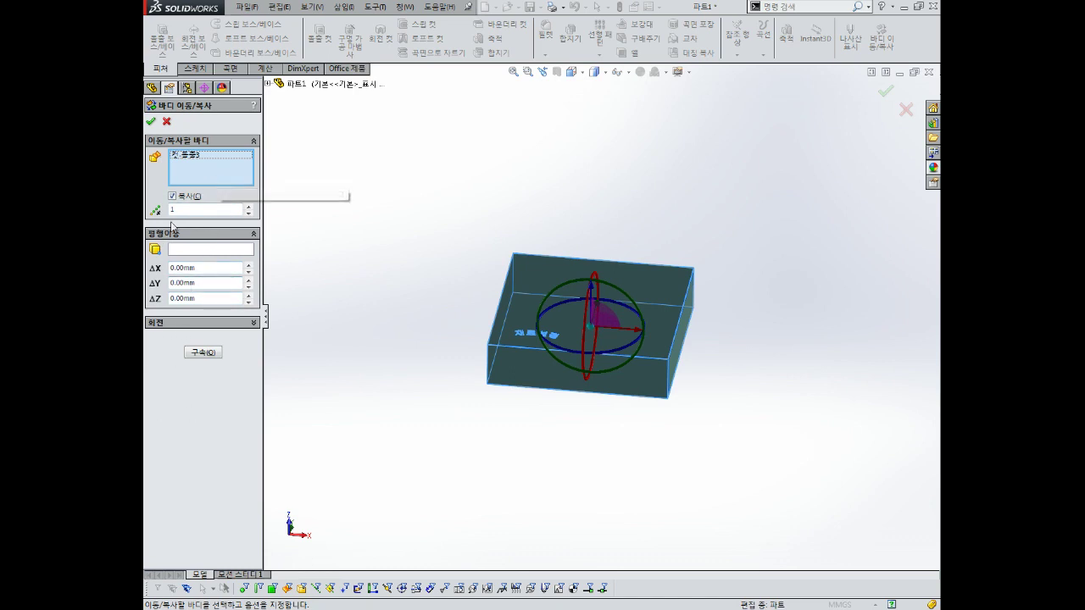
{"action": "left_click", "coordinate": [213, 255]}
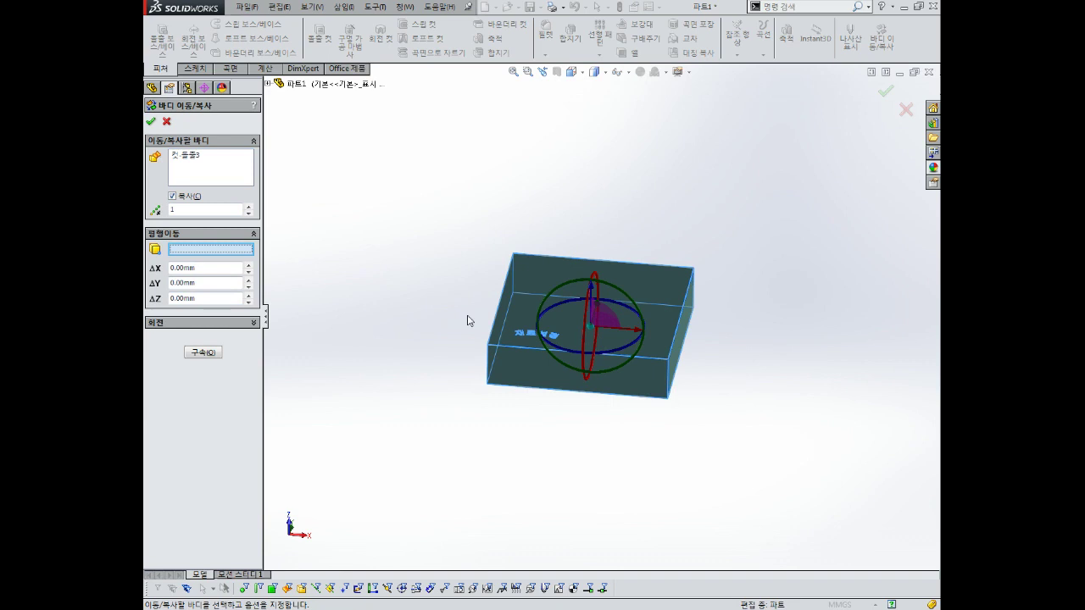
{"action": "left_click", "coordinate": [658, 362]}
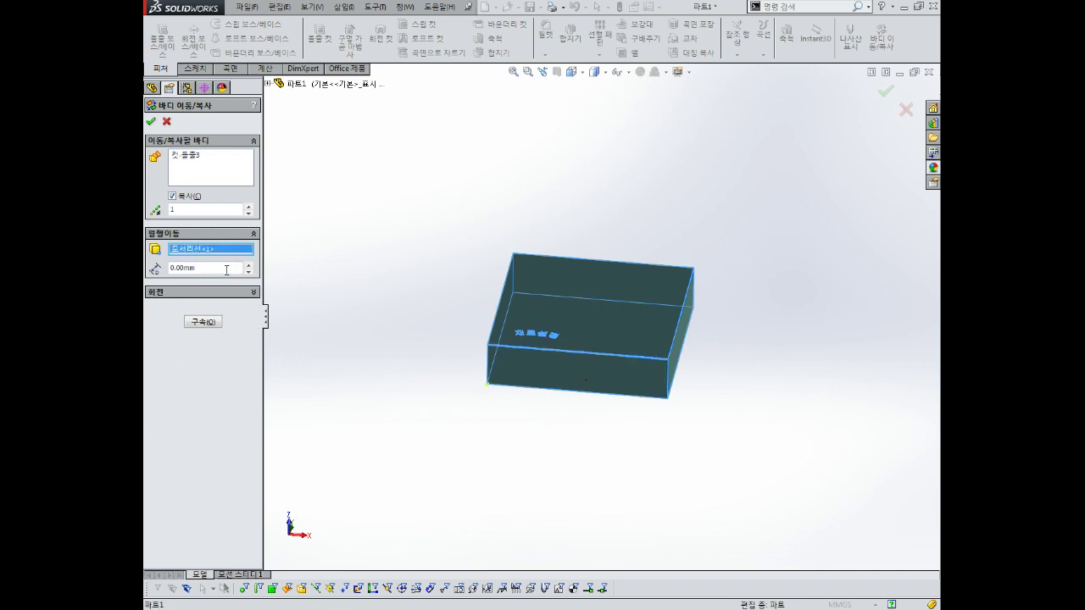
- Copy the block 120 mm along that edge as 바디-이동/복사1
{"action": "type", "text": "20"}
{"action": "key", "text": "Return"}
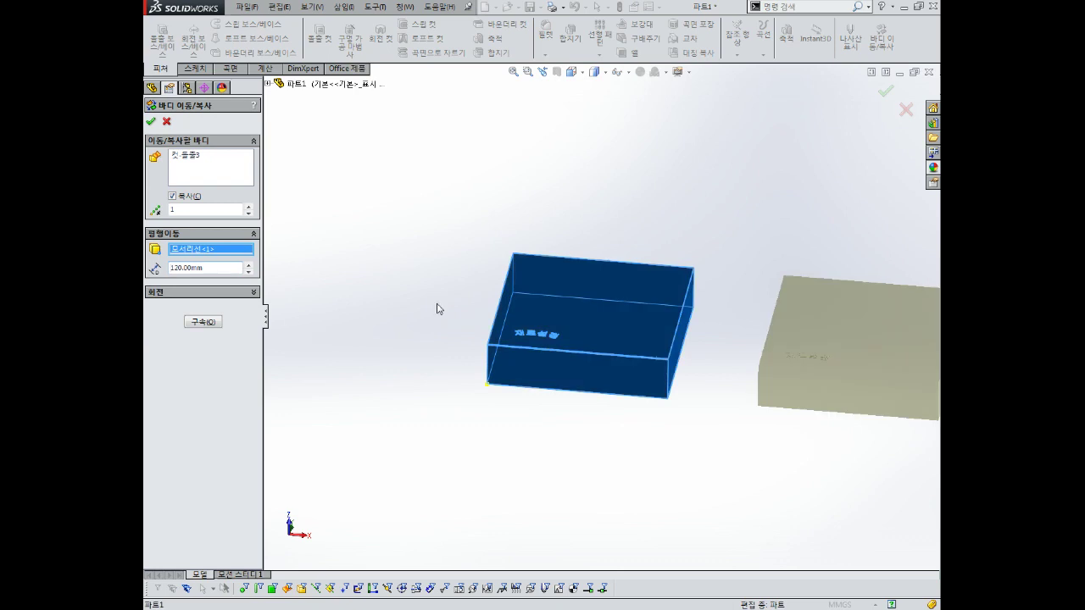
{"action": "scroll", "coordinate": [534, 329], "scroll_direction": "up", "scroll_amount": 2}
{"action": "scroll", "coordinate": [744, 337], "scroll_direction": "down", "scroll_amount": 2}
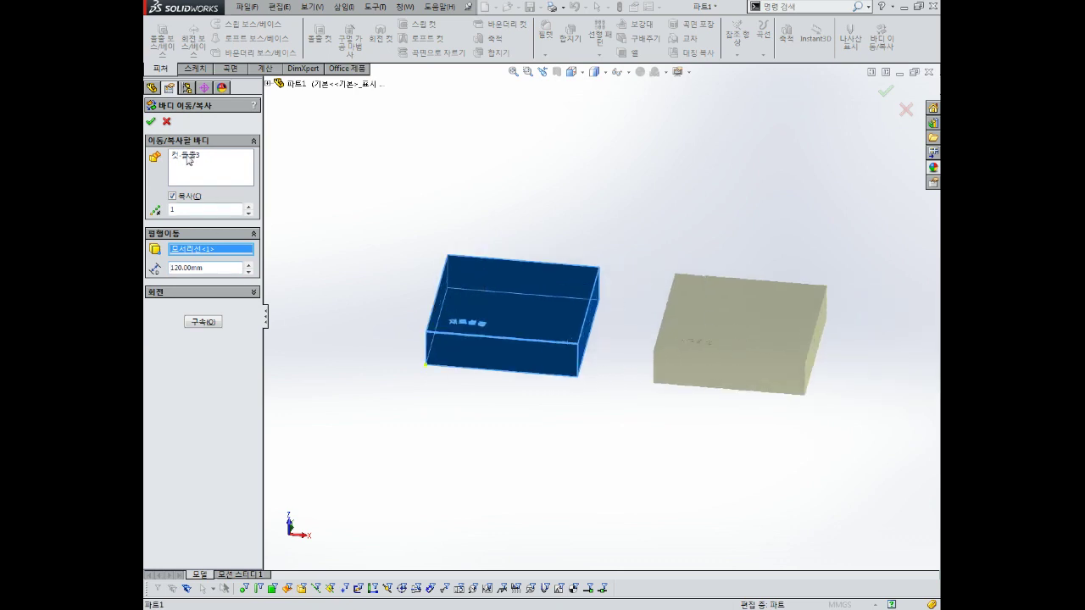
{"action": "left_click", "coordinate": [151, 122]}
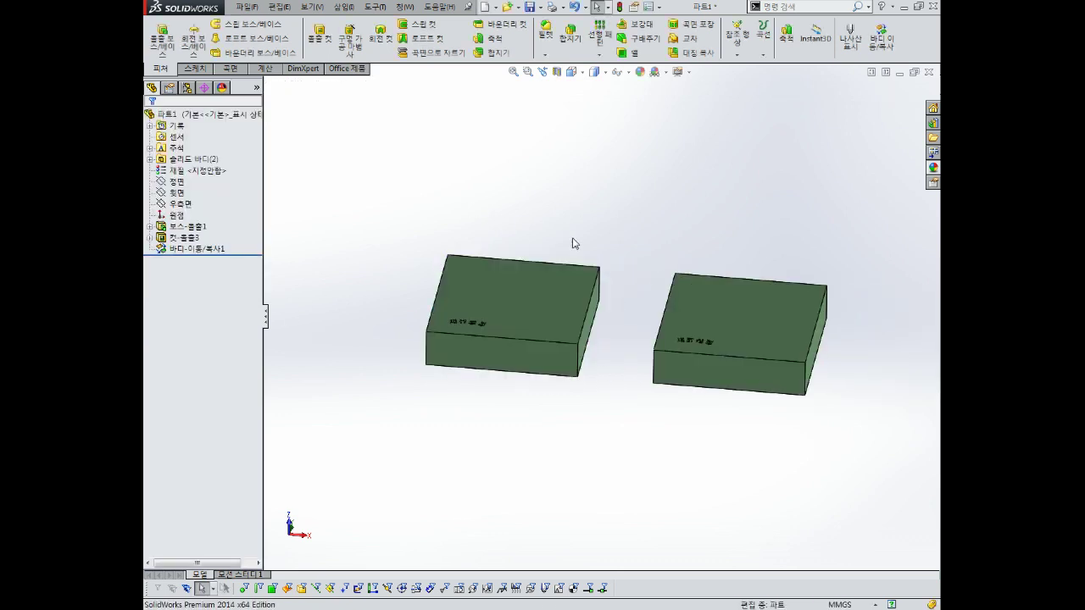
{"action": "scroll", "coordinate": [642, 303], "scroll_direction": "up", "scroll_amount": 1}
{"action": "scroll", "coordinate": [665, 317], "scroll_direction": "down", "scroll_amount": 2}
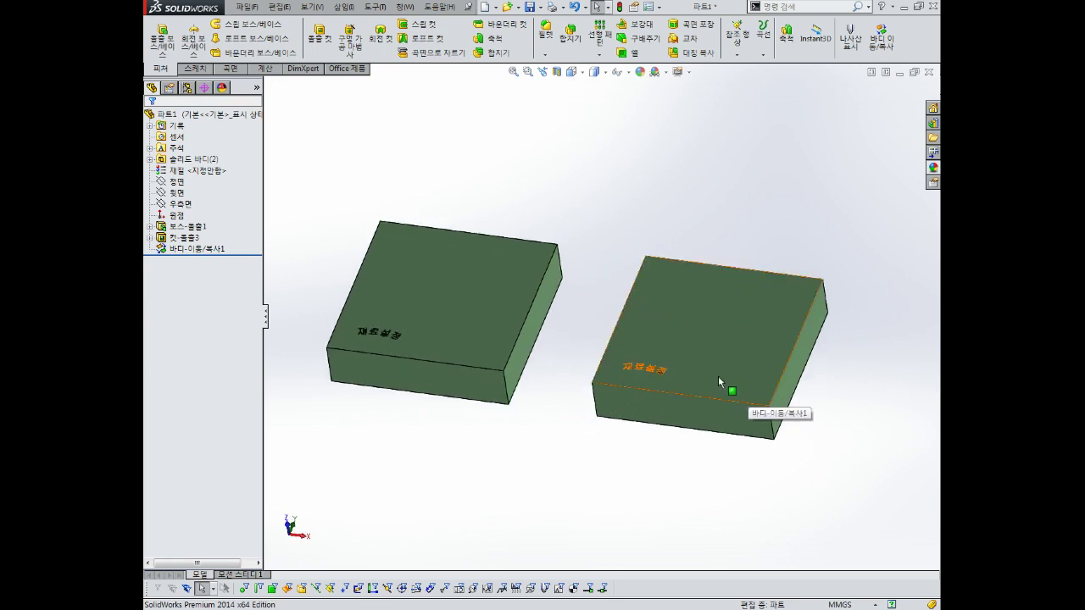
{"action": "scroll", "coordinate": [695, 377], "scroll_direction": "up", "scroll_amount": 1}
{"action": "scroll", "coordinate": [649, 365], "scroll_direction": "down", "scroll_amount": 2}
{"action": "scroll", "coordinate": [594, 318], "scroll_direction": "down", "scroll_amount": 2}
{"action": "scroll", "coordinate": [611, 330], "scroll_direction": "down", "scroll_amount": 1}
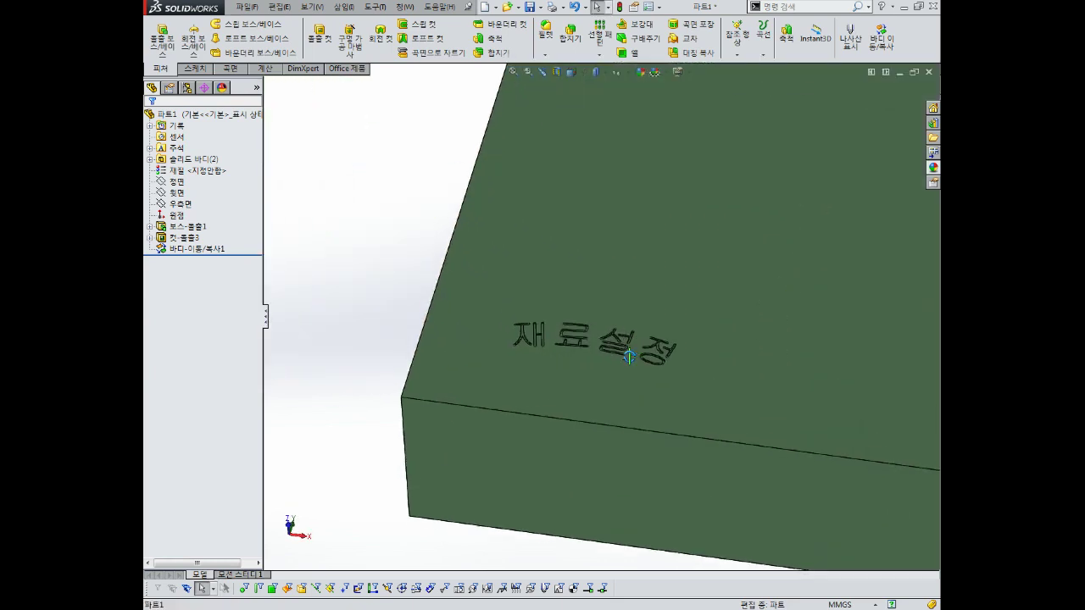
{"action": "left_click", "coordinate": [644, 277]}
{"action": "left_click", "coordinate": [692, 238]}
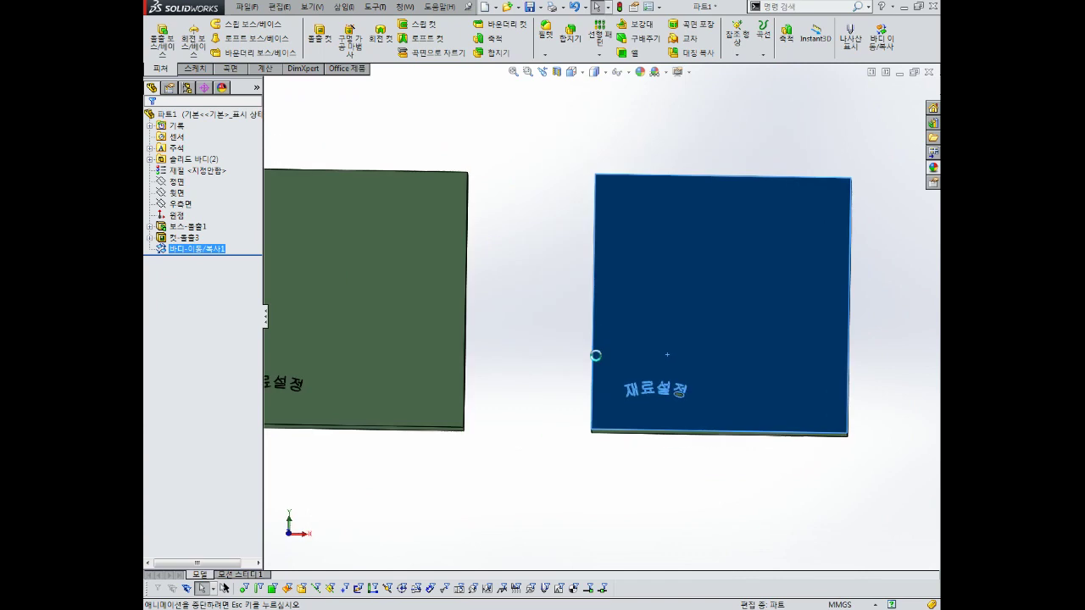
{"action": "scroll", "coordinate": [713, 393], "scroll_direction": "down", "scroll_amount": 2}
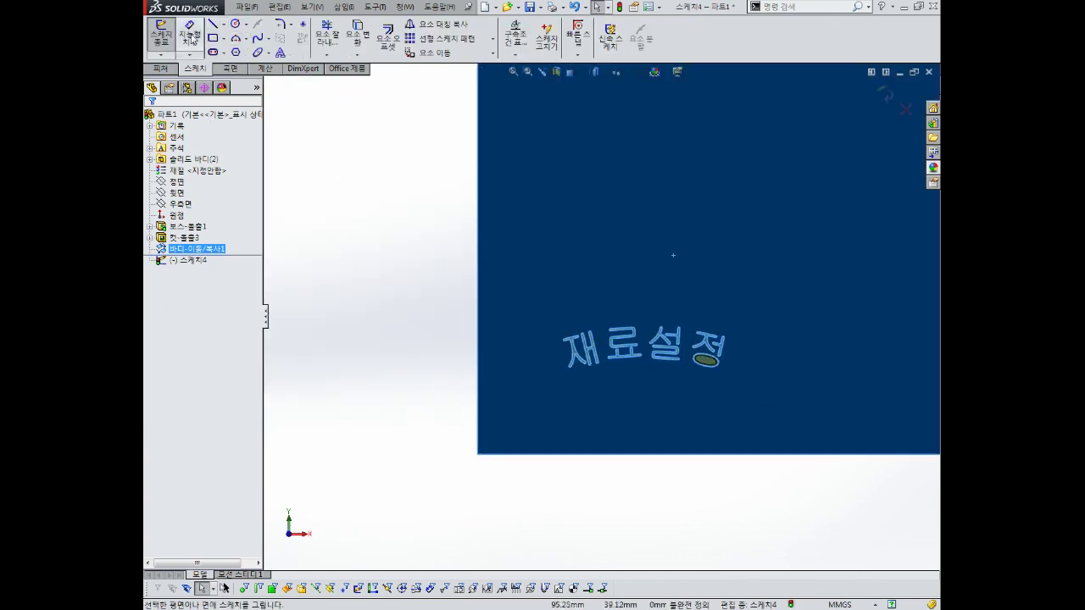
{"action": "left_click", "coordinate": [225, 38]}
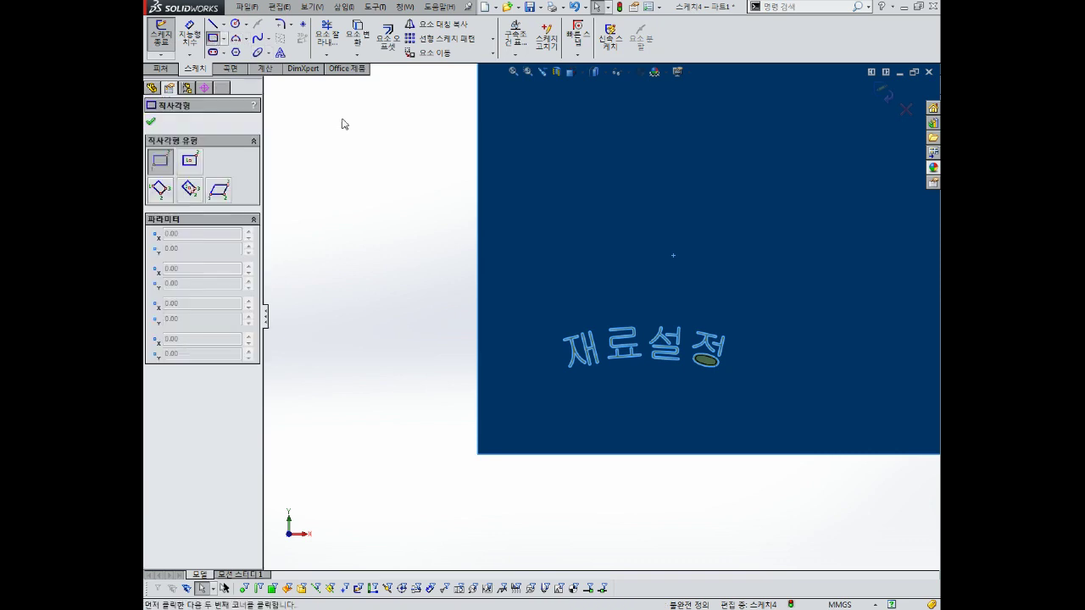
{"action": "left_click", "coordinate": [541, 318]}
{"action": "left_click", "coordinate": [755, 394]}
{"action": "middle_click_drag", "start_coordinate": [757, 406], "coordinate": [757, 279]}
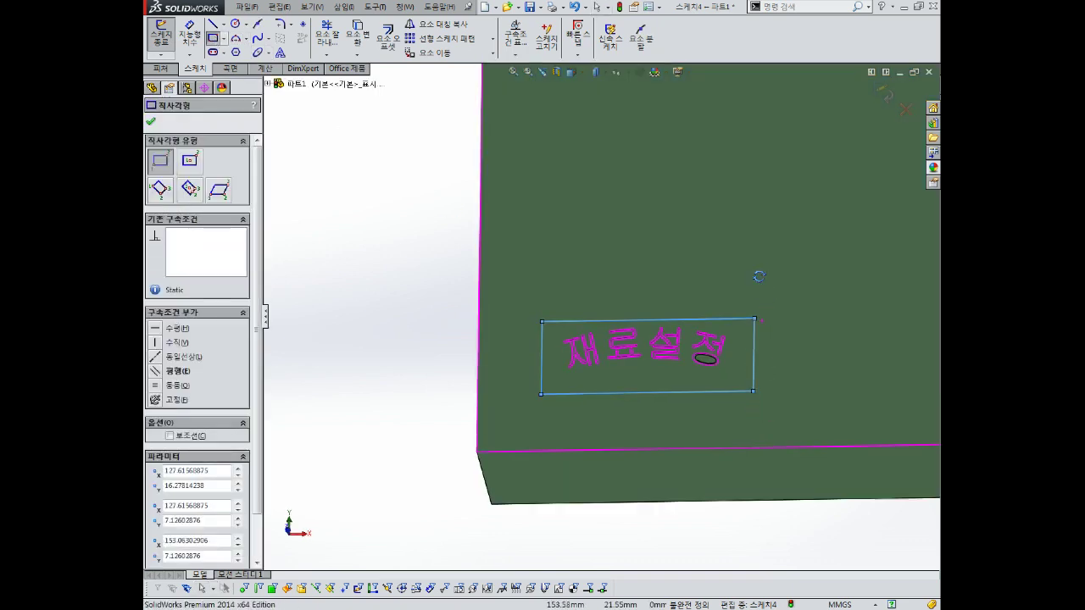
{"action": "key", "text": "Escape"}
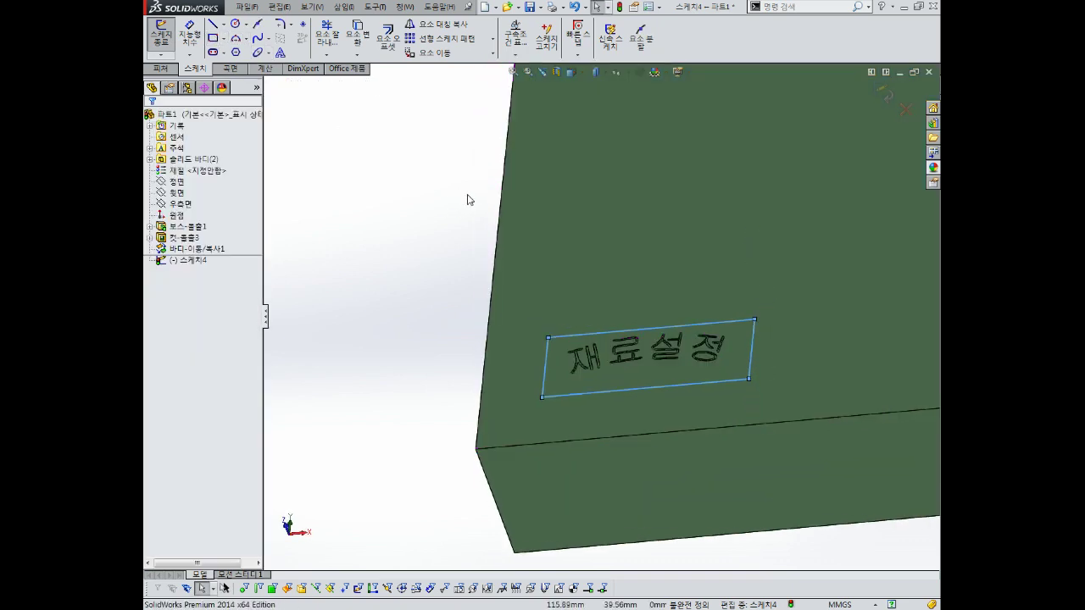
{"action": "left_click", "coordinate": [633, 259]}
{"action": "left_click", "coordinate": [436, 255]}
{"action": "scroll", "coordinate": [521, 283], "scroll_direction": "up", "scroll_amount": 5}
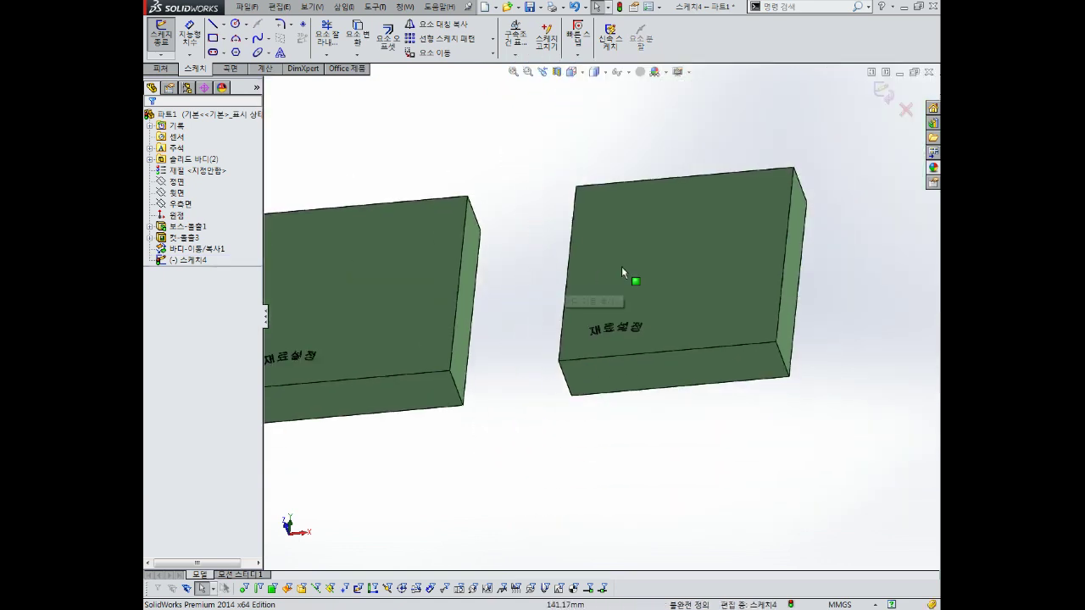
{"action": "mouse_move", "coordinate": [624, 285]}
{"action": "middle_mouse_down"}
{"action": "mouse_move", "coordinate": [628, 206]}
{"action": "mouse_move", "coordinate": [614, 256]}
{"action": "mouse_move", "coordinate": [672, 229]}
{"action": "middle_mouse_up"}
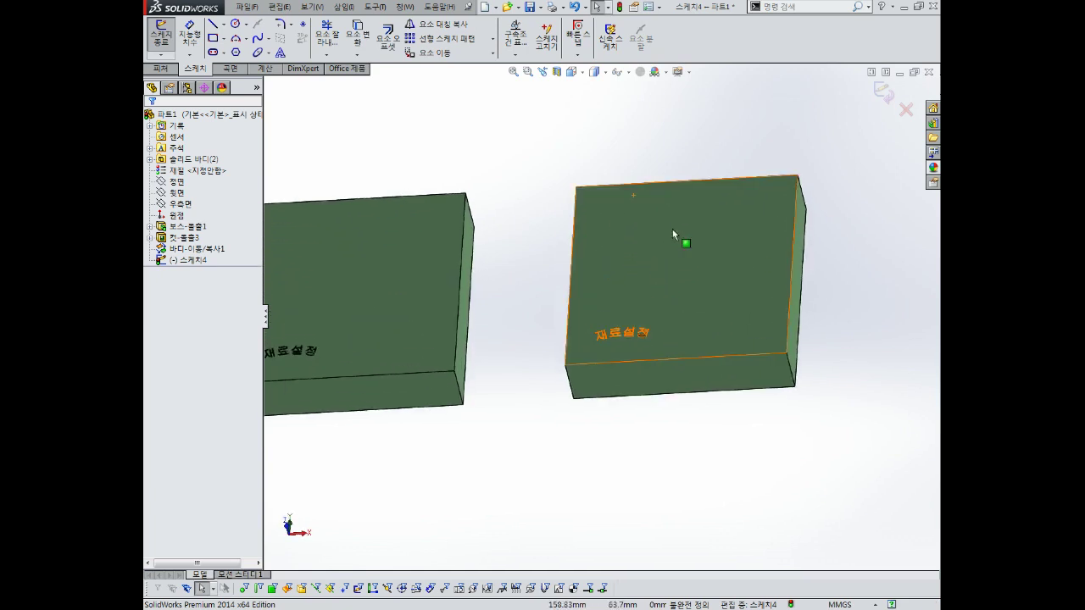
{"action": "left_click", "coordinate": [884, 98]}
{"action": "mouse_move", "coordinate": [767, 189]}
{"action": "middle_mouse_down"}
{"action": "mouse_move", "coordinate": [756, 179]}
{"action": "mouse_move", "coordinate": [723, 223]}
{"action": "mouse_move", "coordinate": [738, 237]}
{"action": "mouse_move", "coordinate": [698, 245]}
{"action": "middle_mouse_up"}
{"action": "scroll", "coordinate": [670, 279], "scroll_direction": "down", "scroll_amount": 3}
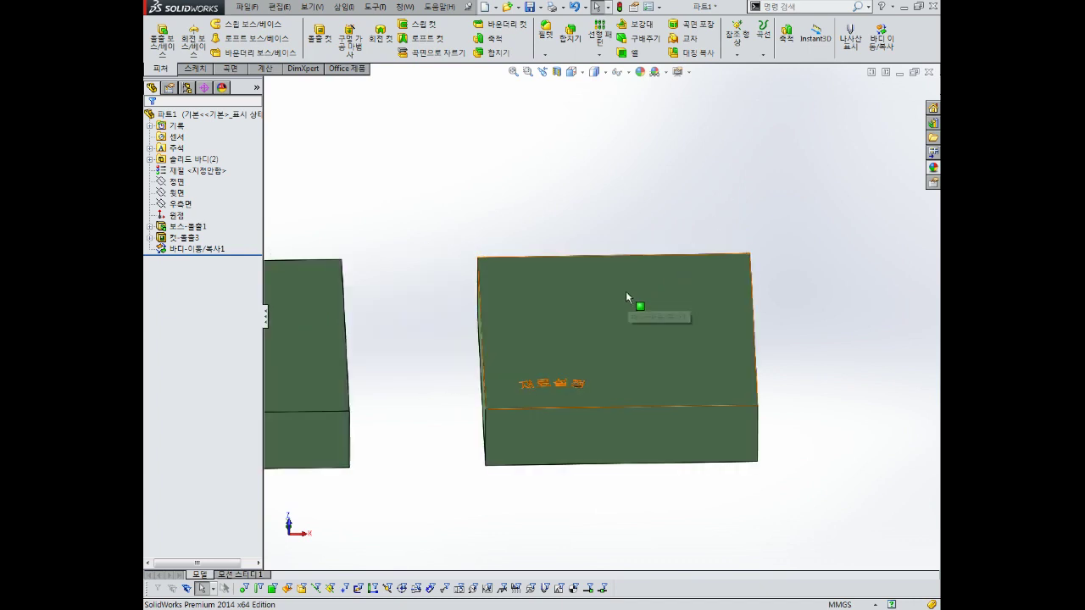
- Sketch a corner rectangle spanning the copied block's top face corner to corner
{"action": "left_click", "coordinate": [679, 278]}
{"action": "left_click", "coordinate": [675, 252]}
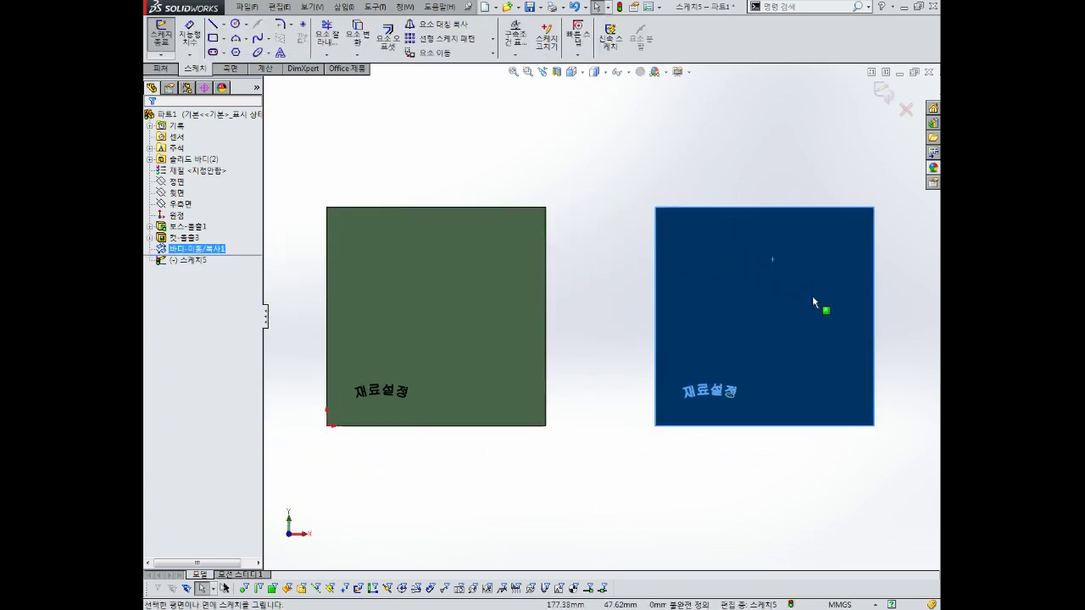
{"action": "left_click", "coordinate": [218, 39]}
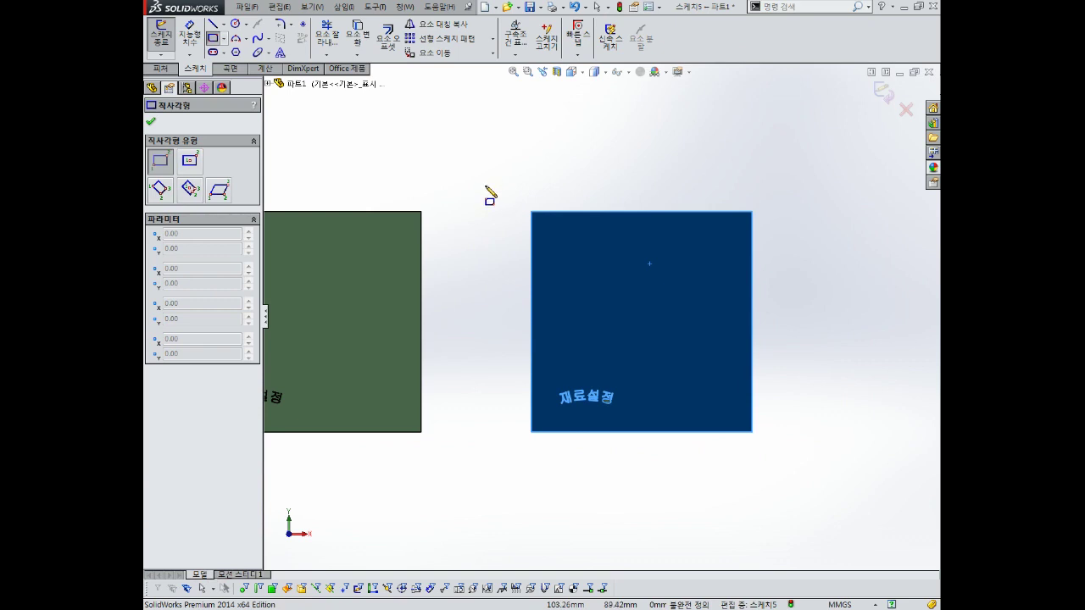
{"action": "left_click", "coordinate": [531, 212]}
{"action": "left_click", "coordinate": [752, 433]}
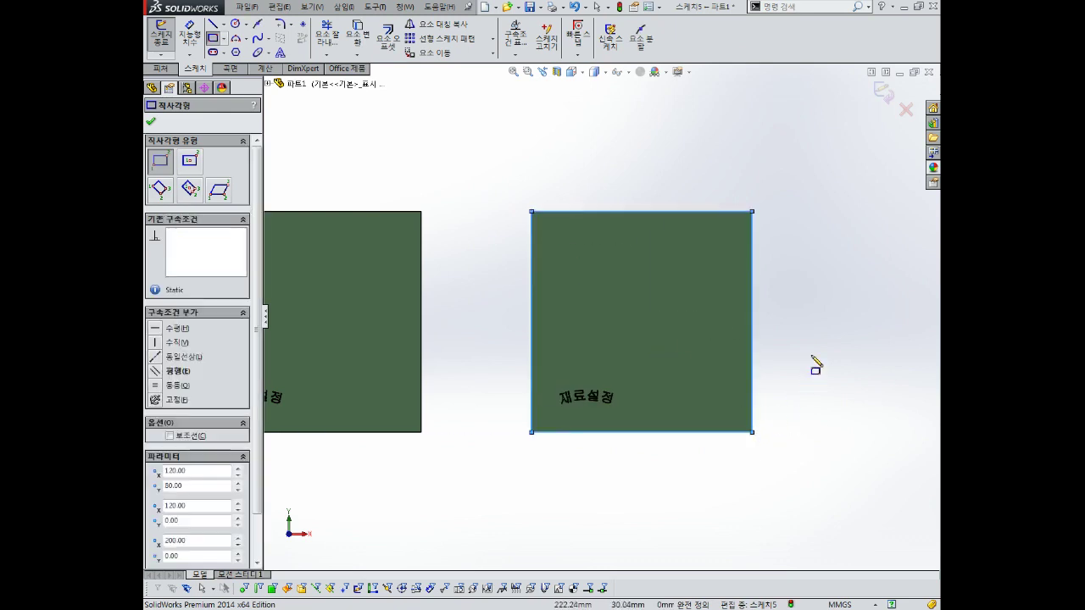
{"action": "key", "text": "Escape"}
{"action": "mouse_move", "coordinate": [744, 382]}
{"action": "middle_mouse_down"}
{"action": "mouse_move", "coordinate": [699, 176]}
{"action": "mouse_move", "coordinate": [723, 253]}
{"action": "mouse_move", "coordinate": [703, 306]}
{"action": "mouse_move", "coordinate": [620, 150]}
{"action": "mouse_move", "coordinate": [629, 163]}
{"action": "mouse_move", "coordinate": [591, 174]}
{"action": "mouse_move", "coordinate": [647, 175]}
{"action": "mouse_move", "coordinate": [635, 274]}
{"action": "mouse_move", "coordinate": [663, 262]}
{"action": "middle_mouse_up"}
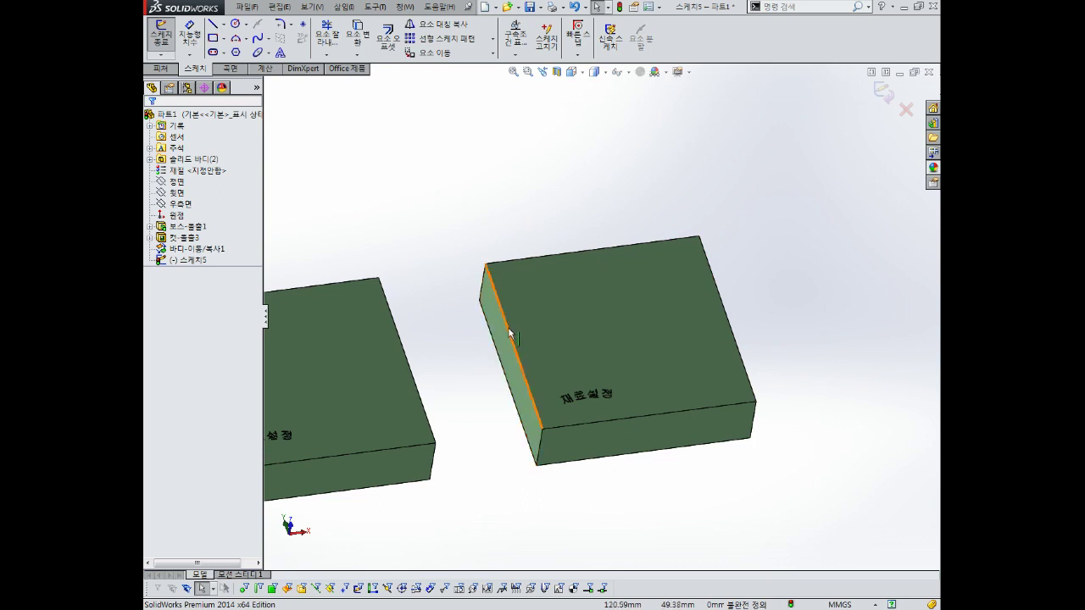
{"action": "mouse_move", "coordinate": [581, 260]}
{"action": "middle_mouse_down"}
{"action": "mouse_move", "coordinate": [625, 266]}
{"action": "mouse_move", "coordinate": [635, 304]}
{"action": "mouse_move", "coordinate": [626, 319]}
{"action": "middle_mouse_up"}
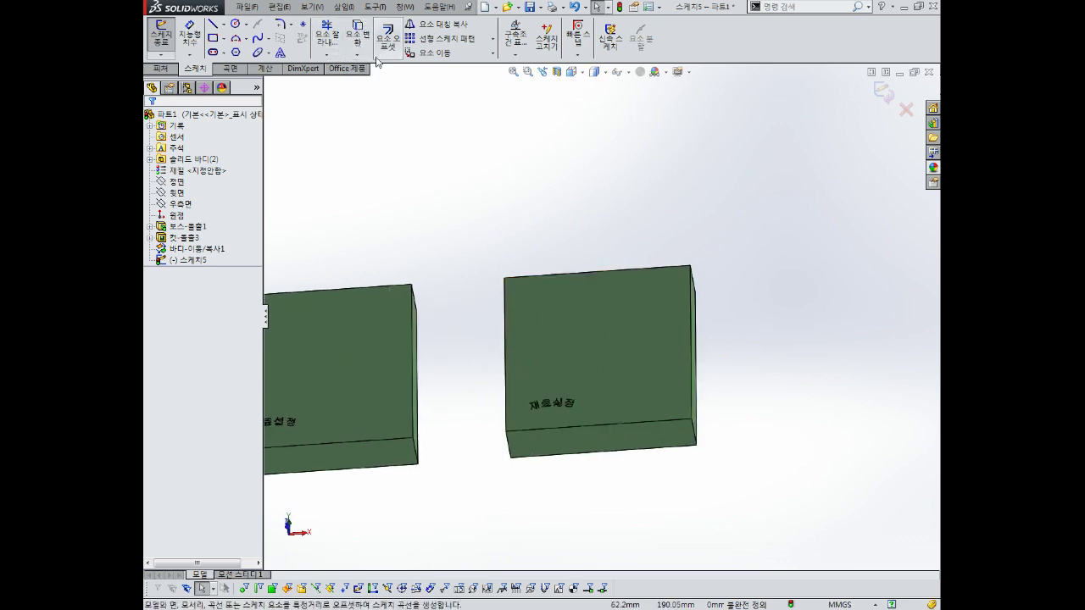
- Pick the copied block's four top edges for Convert Entities
{"action": "left_click", "coordinate": [359, 37]}
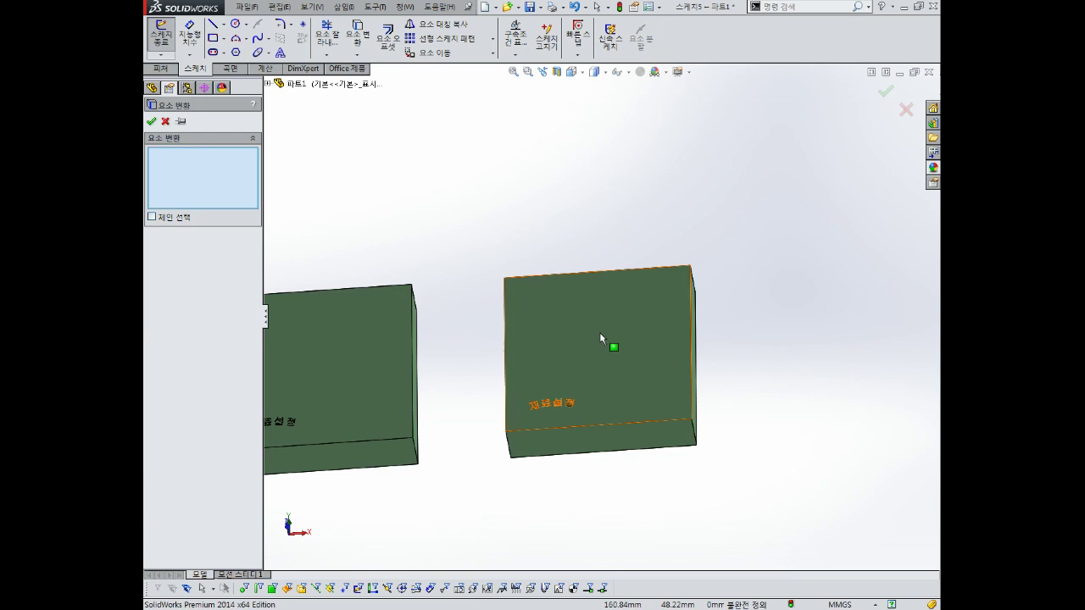
{"action": "middle_click_drag", "start_coordinate": [622, 340], "coordinate": [625, 327]}
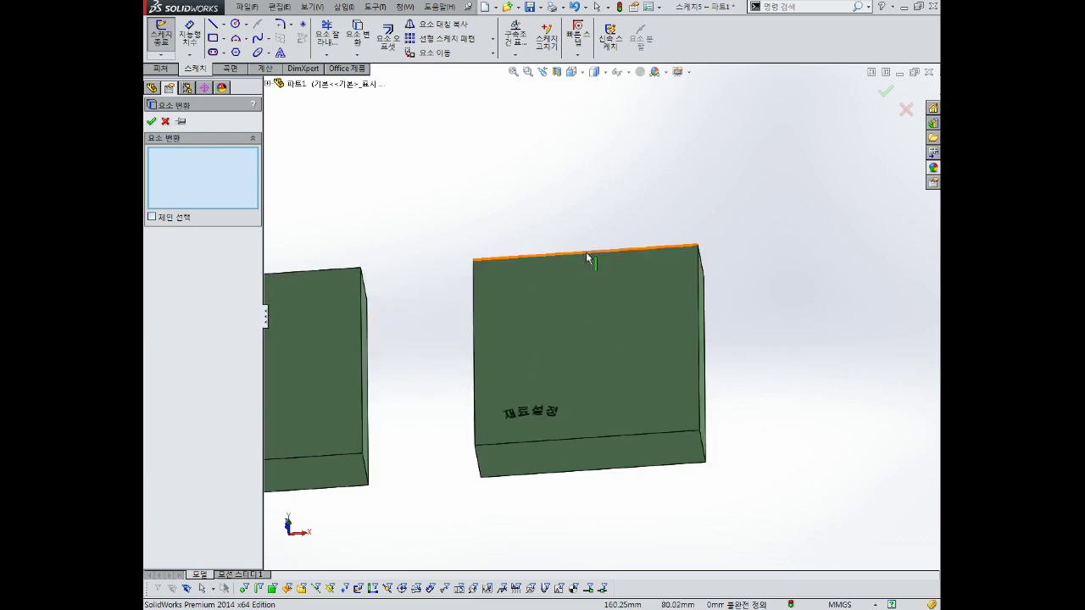
{"action": "left_click", "coordinate": [607, 259]}
{"action": "left_click", "coordinate": [700, 335]}
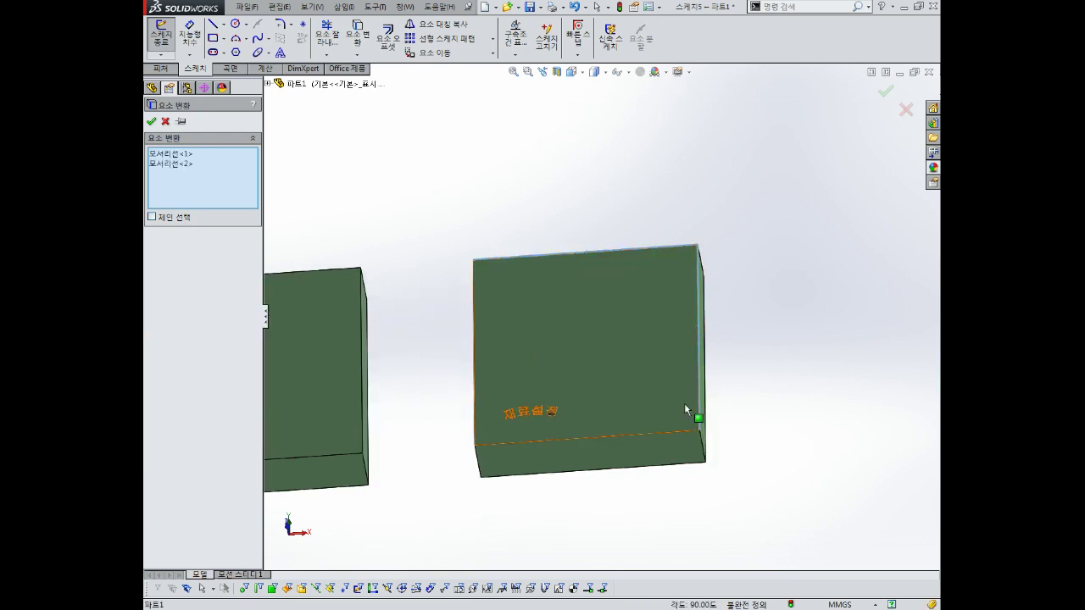
{"action": "left_click", "coordinate": [646, 438]}
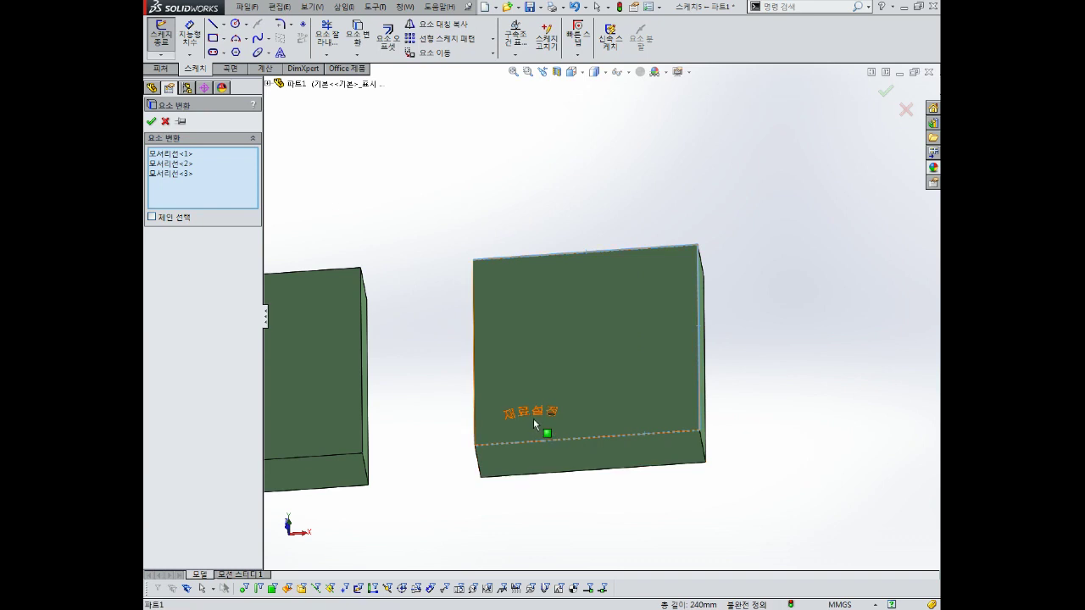
{"action": "left_click", "coordinate": [476, 350]}
{"action": "mouse_move", "coordinate": [433, 322]}
{"action": "middle_mouse_down"}
{"action": "mouse_move", "coordinate": [471, 261]}
{"action": "mouse_move", "coordinate": [440, 266]}
{"action": "mouse_move", "coordinate": [489, 263]}
{"action": "middle_mouse_up"}
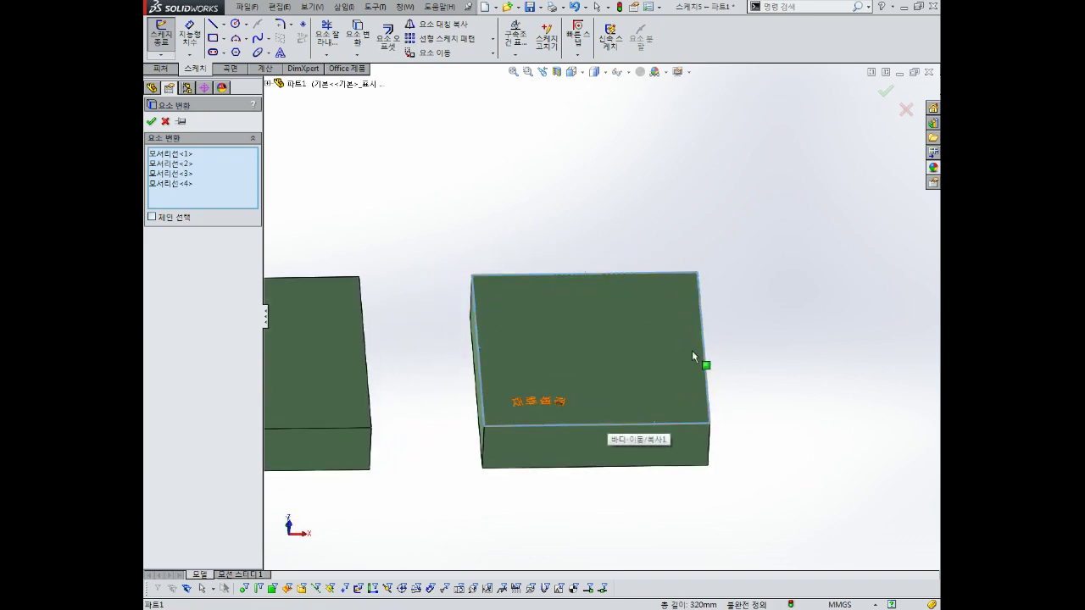
{"action": "mouse_move", "coordinate": [660, 254]}
{"action": "middle_mouse_down"}
{"action": "mouse_move", "coordinate": [611, 322]}
{"action": "mouse_move", "coordinate": [582, 339]}
{"action": "mouse_move", "coordinate": [577, 332]}
{"action": "mouse_move", "coordinate": [660, 276]}
{"action": "mouse_move", "coordinate": [697, 284]}
{"action": "middle_mouse_up"}
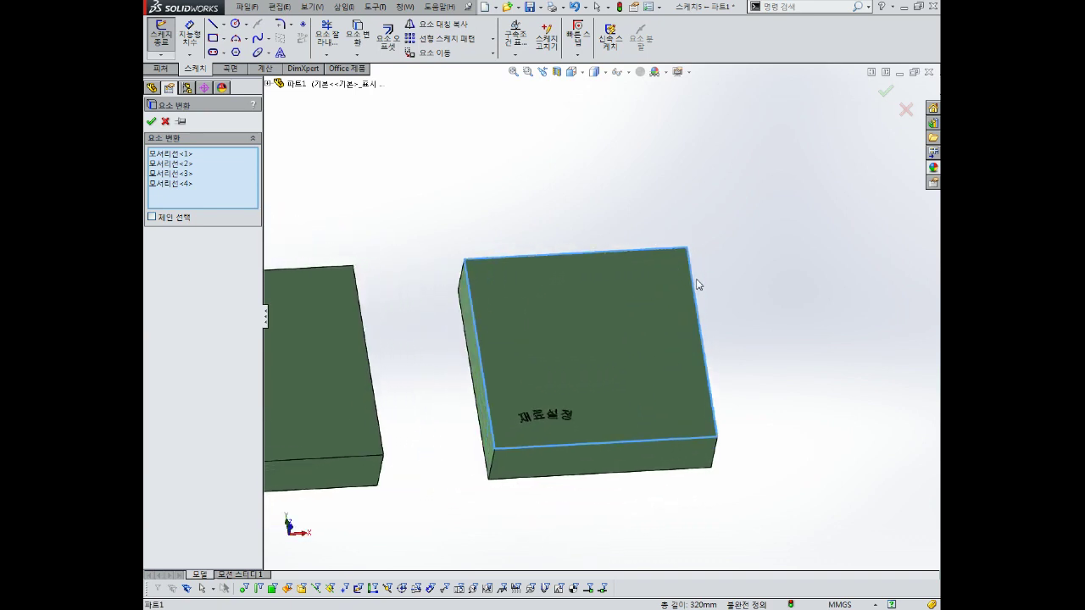
{"action": "mouse_move", "coordinate": [600, 267]}
{"action": "middle_mouse_down"}
{"action": "mouse_move", "coordinate": [572, 206]}
{"action": "mouse_move", "coordinate": [383, 183]}
{"action": "middle_mouse_up"}
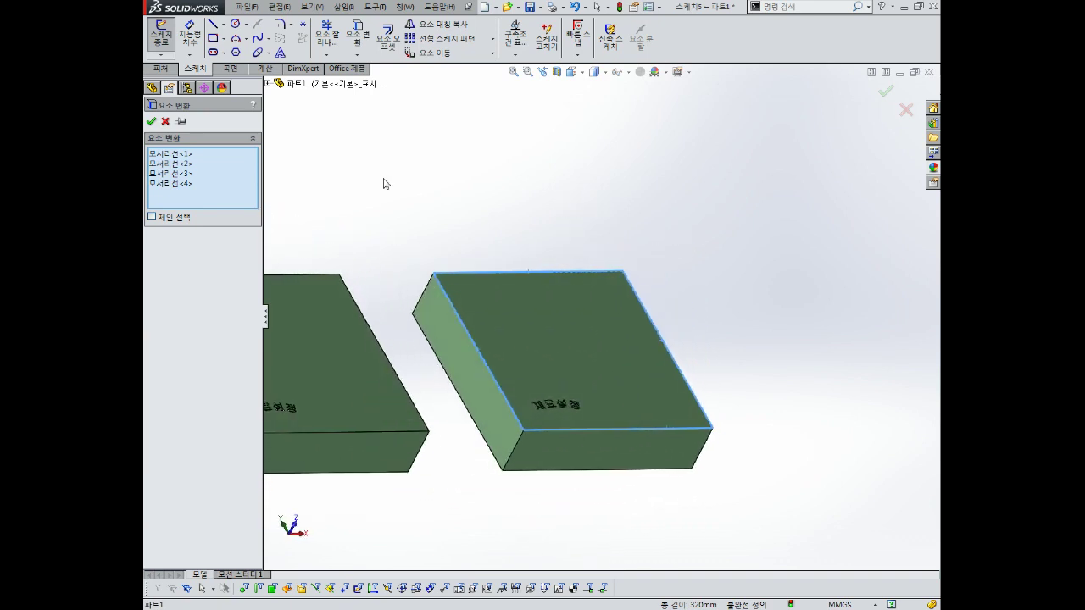
- Accept the converted edges and exit the fully defined sketch 스케치5
{"action": "left_click", "coordinate": [153, 122]}
{"action": "middle_click_drag", "start_coordinate": [508, 226], "coordinate": [510, 323]}
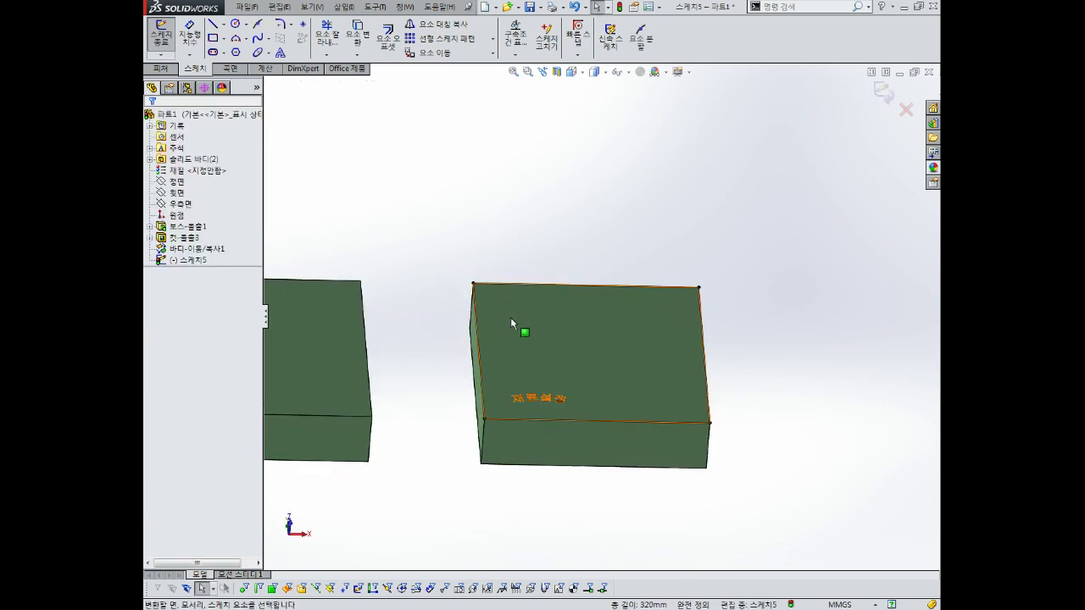
{"action": "scroll", "coordinate": [611, 383], "scroll_direction": "up", "scroll_amount": 3}
{"action": "mouse_move", "coordinate": [596, 255]}
{"action": "middle_mouse_down"}
{"action": "mouse_move", "coordinate": [467, 296]}
{"action": "mouse_move", "coordinate": [387, 236]}
{"action": "middle_mouse_up"}
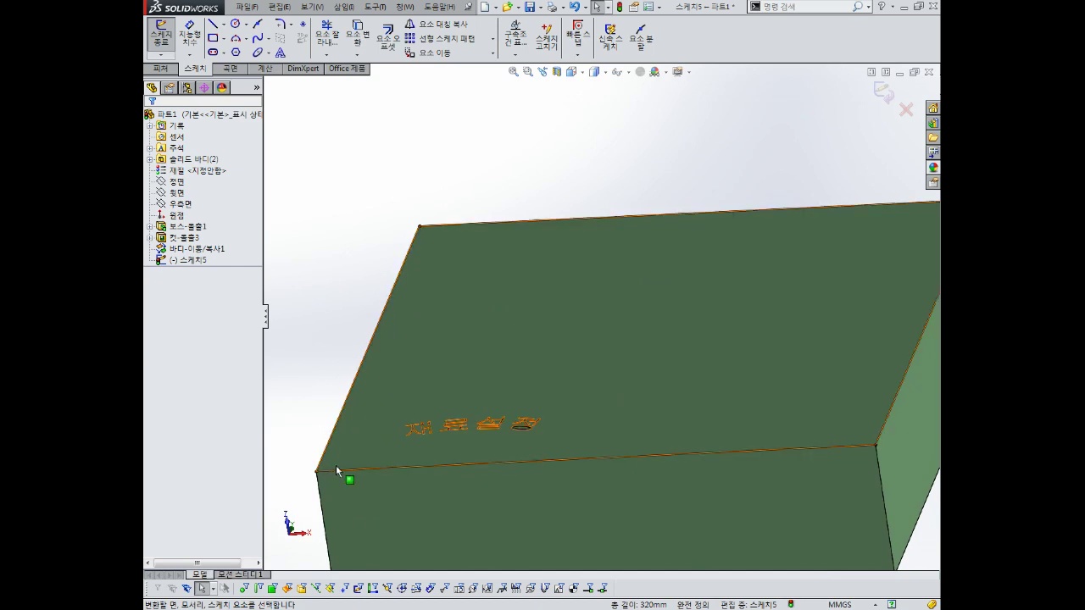
{"action": "scroll", "coordinate": [543, 402], "scroll_direction": "down", "scroll_amount": 5}
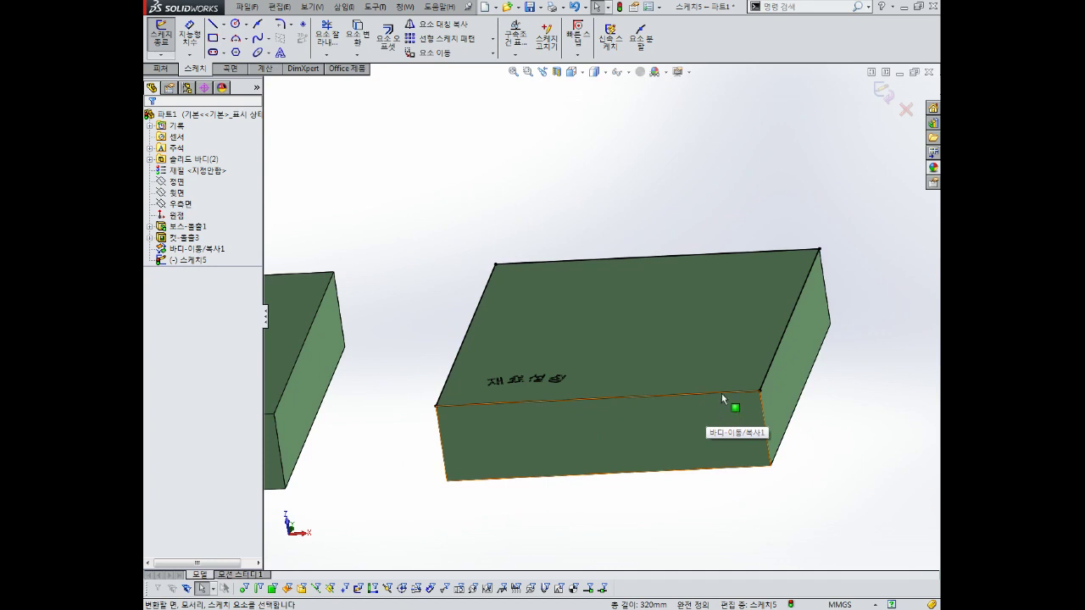
{"action": "scroll", "coordinate": [701, 351], "scroll_direction": "up", "scroll_amount": 3}
{"action": "mouse_move", "coordinate": [701, 351]}
{"action": "middle_mouse_down"}
{"action": "mouse_move", "coordinate": [618, 285]}
{"action": "mouse_move", "coordinate": [632, 319]}
{"action": "middle_mouse_up"}
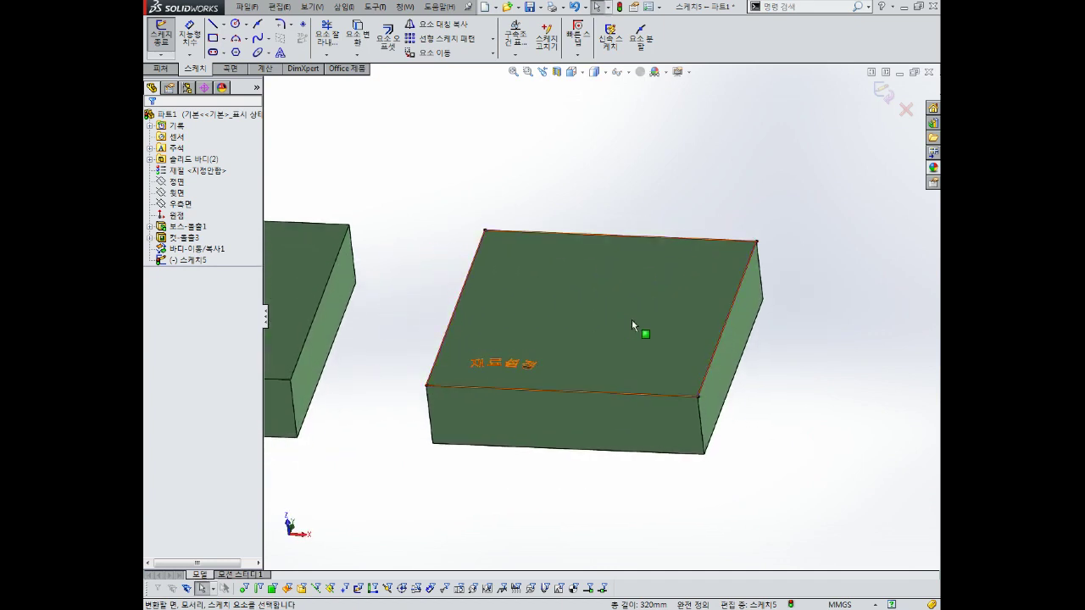
{"action": "left_click", "coordinate": [884, 91]}
{"action": "left_click", "coordinate": [319, 38]}
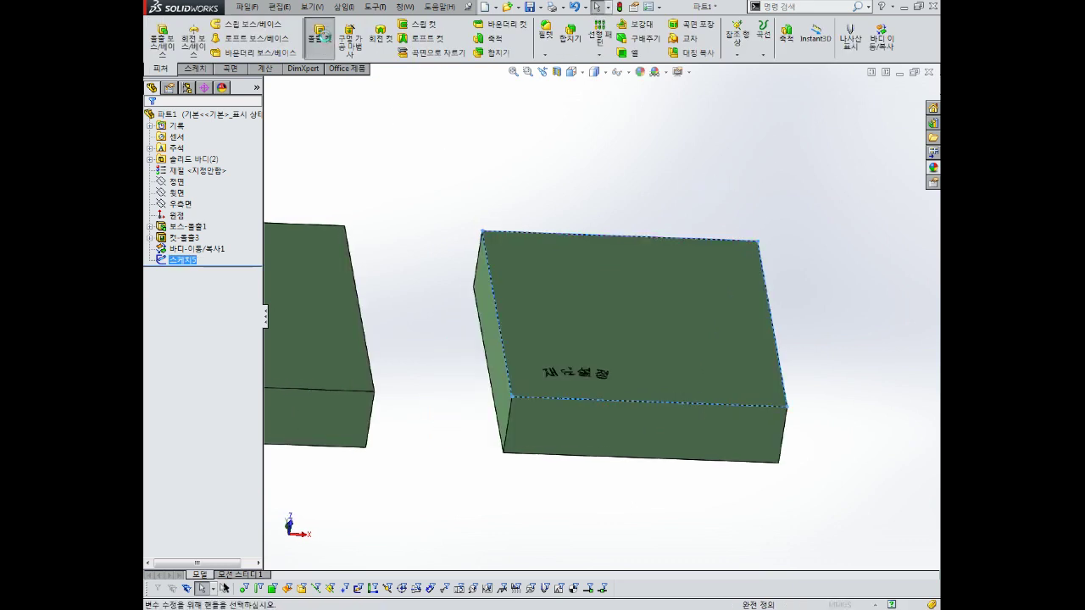
- Cut 스케치5 1 mm deep to shave the copied block's engraved top
{"action": "type", "text": "1"}
{"action": "key", "text": "Return"}
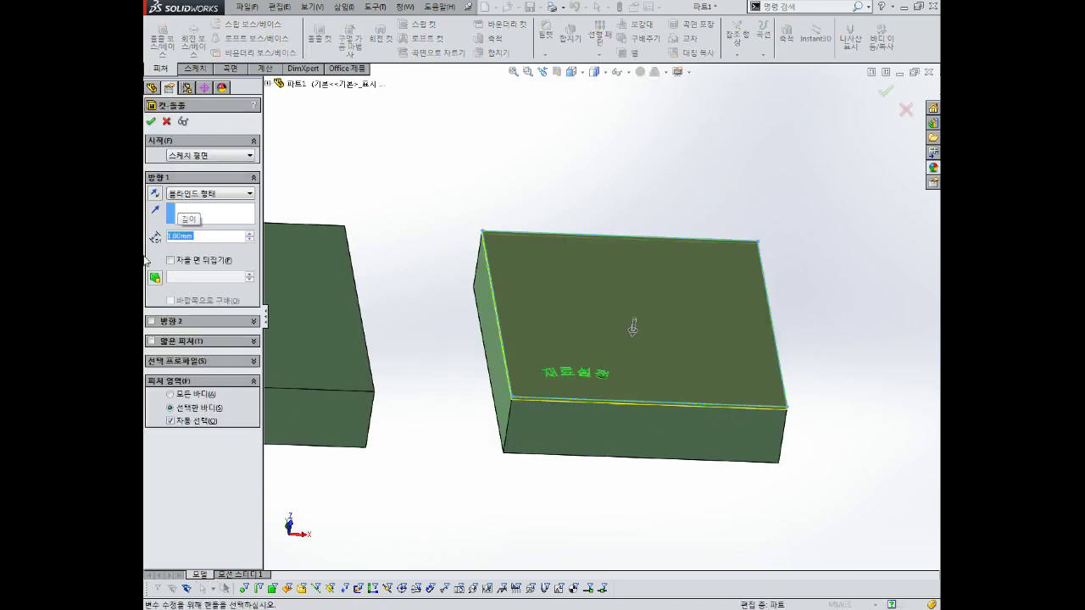
{"action": "left_click", "coordinate": [151, 122]}
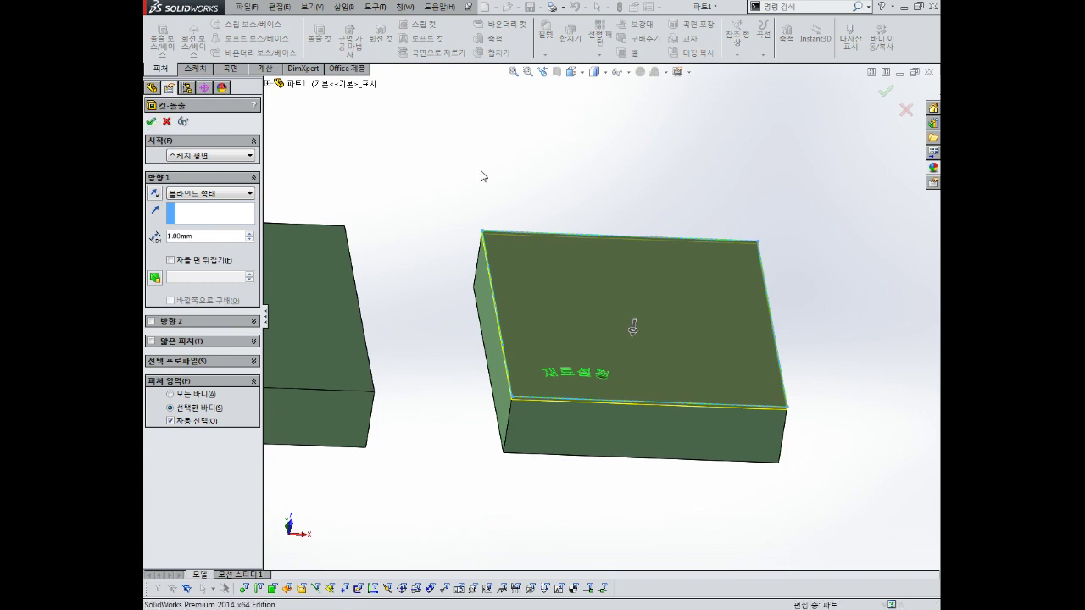
- Look down on the right block and start a sketch on its top face
{"action": "middle_click_drag", "start_coordinate": [616, 231], "coordinate": [614, 350]}
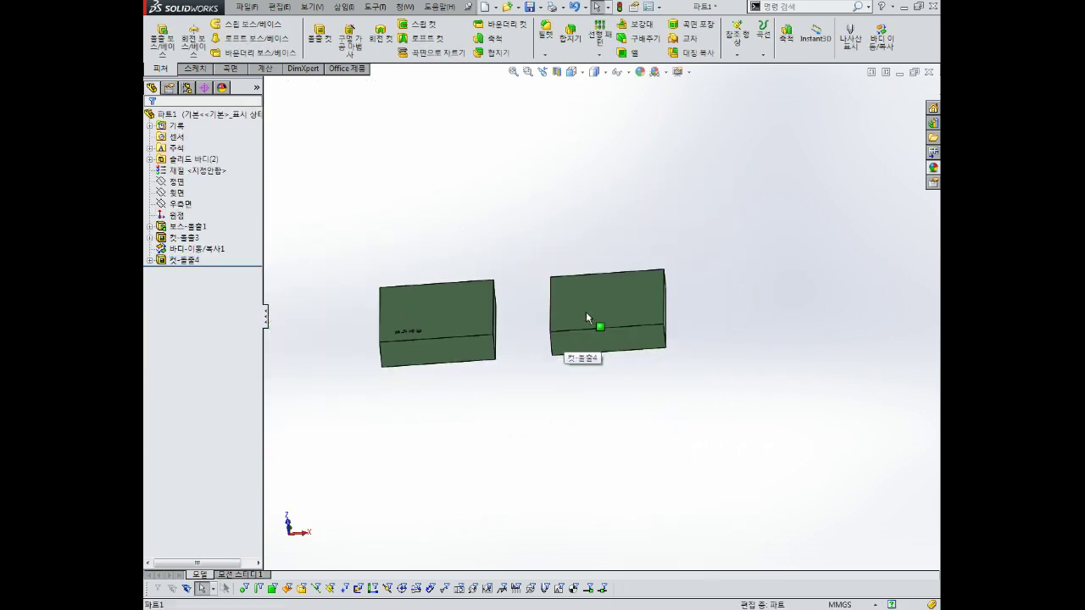
{"action": "middle_click_drag", "start_coordinate": [614, 349], "coordinate": [579, 319]}
{"action": "left_click", "coordinate": [600, 290]}
{"action": "left_click", "coordinate": [648, 252]}
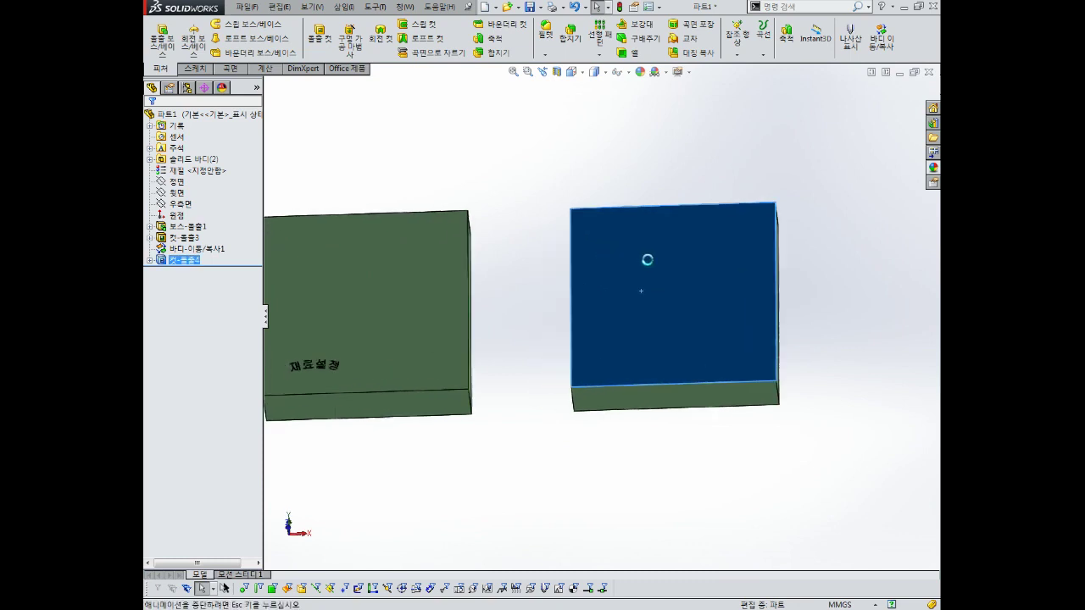
- Draw a 3-point arc on the block's top face
{"action": "scroll", "coordinate": [777, 359], "scroll_direction": "down", "scroll_amount": 5}
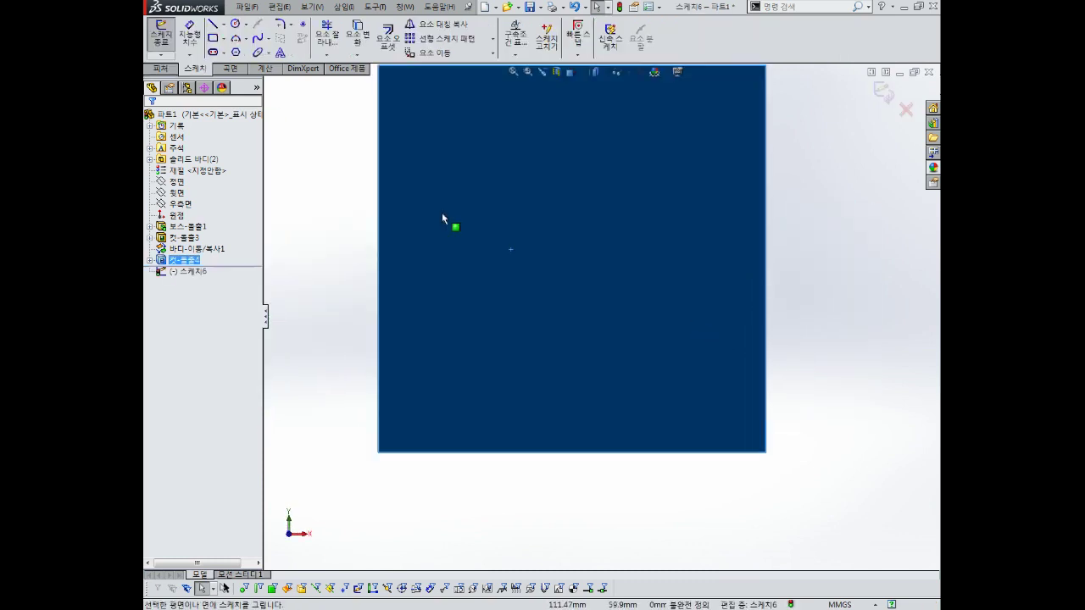
{"action": "left_click", "coordinate": [236, 38]}
{"action": "left_click", "coordinate": [432, 402]}
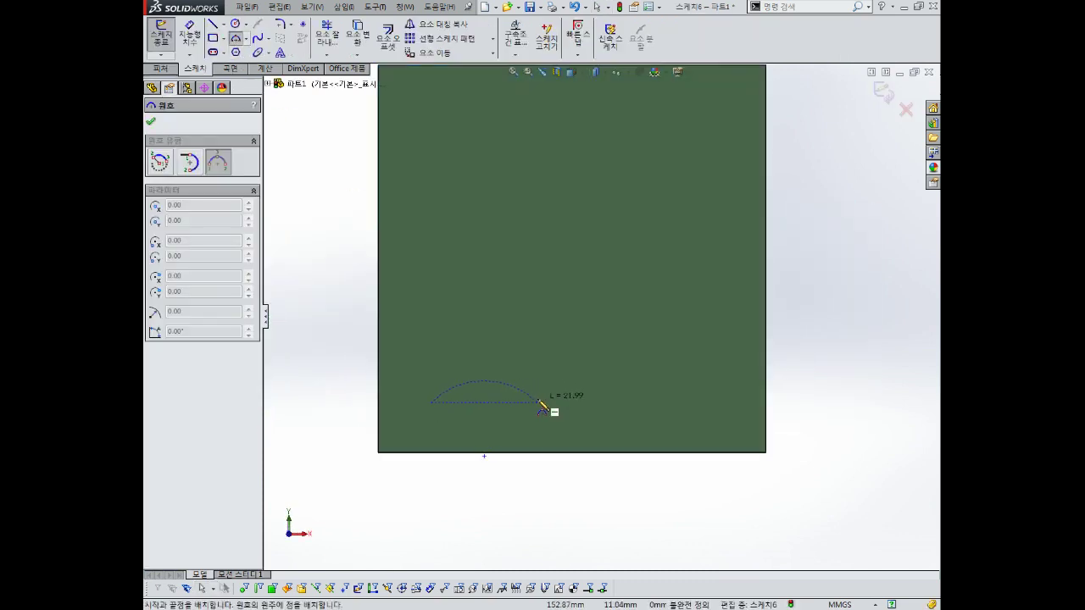
{"action": "key", "text": "Escape"}
{"action": "left_click", "coordinate": [238, 39]}
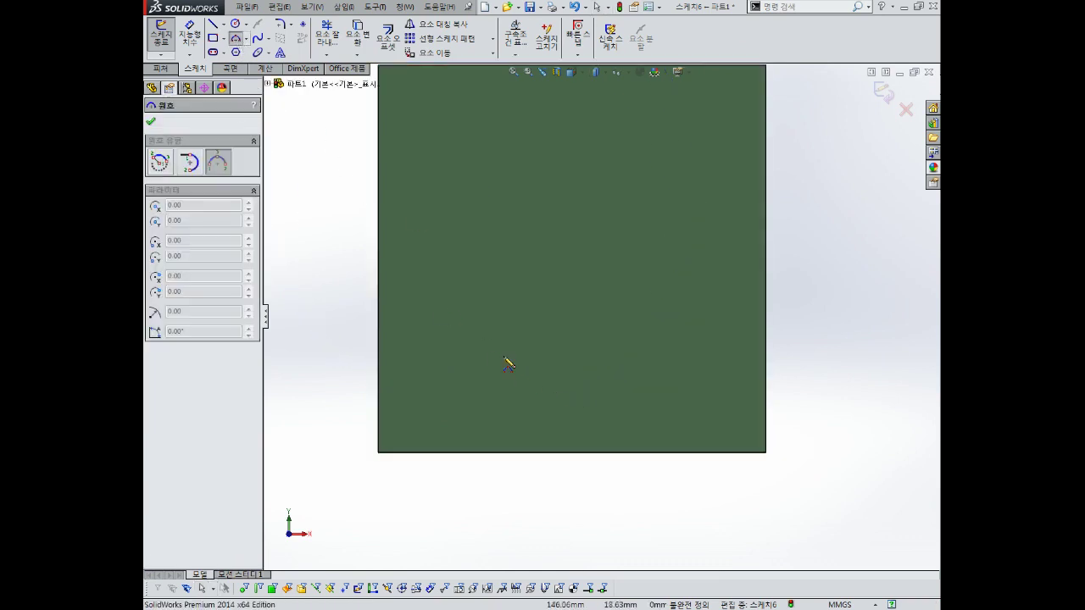
{"action": "left_click", "coordinate": [407, 406]}
{"action": "left_click", "coordinate": [562, 404]}
{"action": "left_click", "coordinate": [491, 379]}
{"action": "key", "text": "Escape"}
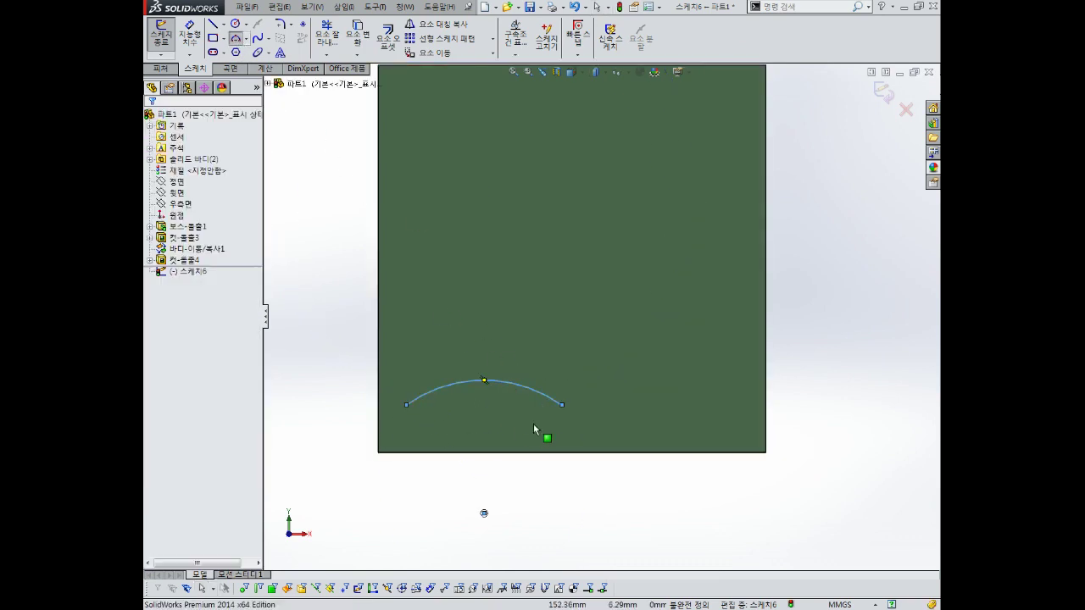
- Dimension the arc's endpoint spacing to 20 mm
{"action": "left_click", "coordinate": [517, 380]}
{"action": "left_click", "coordinate": [519, 372]}
{"action": "left_click", "coordinate": [408, 406]}
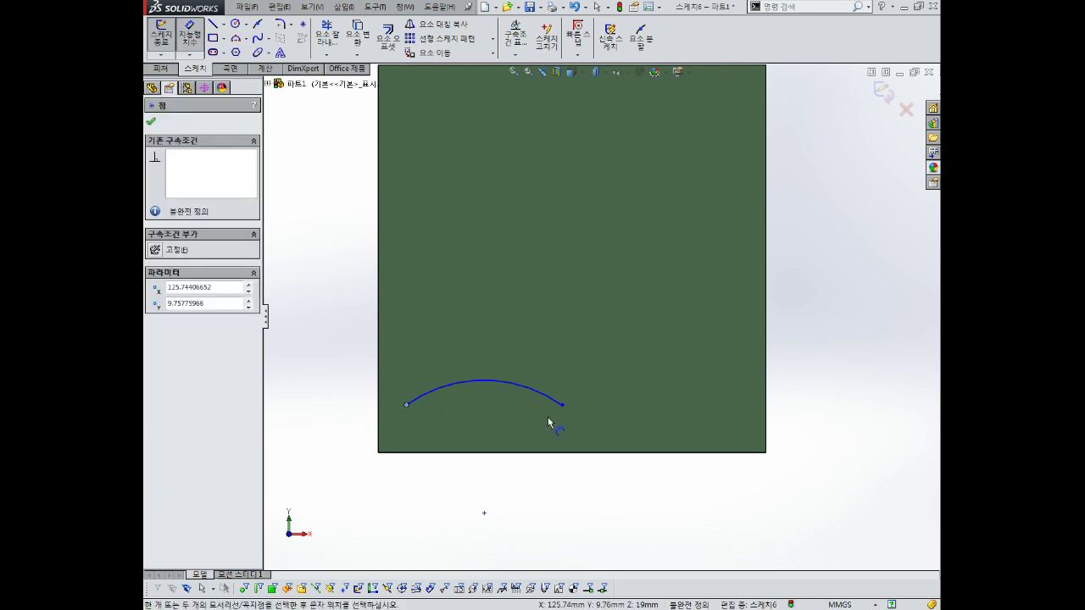
{"action": "left_click", "coordinate": [563, 405]}
{"action": "left_click", "coordinate": [501, 432]}
{"action": "type", "text": "20"}
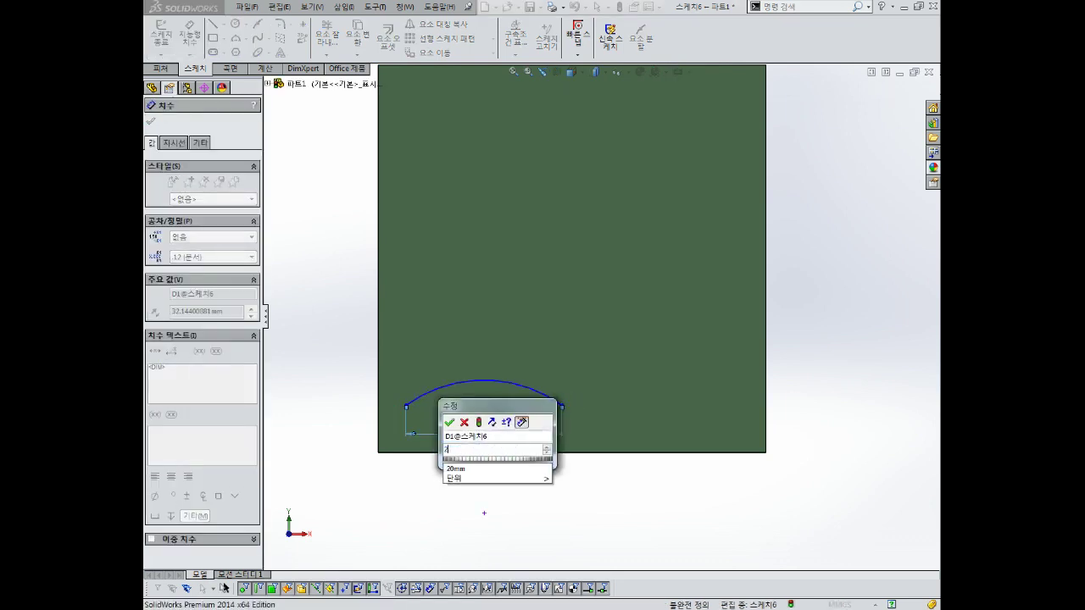
{"action": "key", "text": "Return"}
{"action": "scroll", "coordinate": [419, 431], "scroll_direction": "down", "scroll_amount": 2}
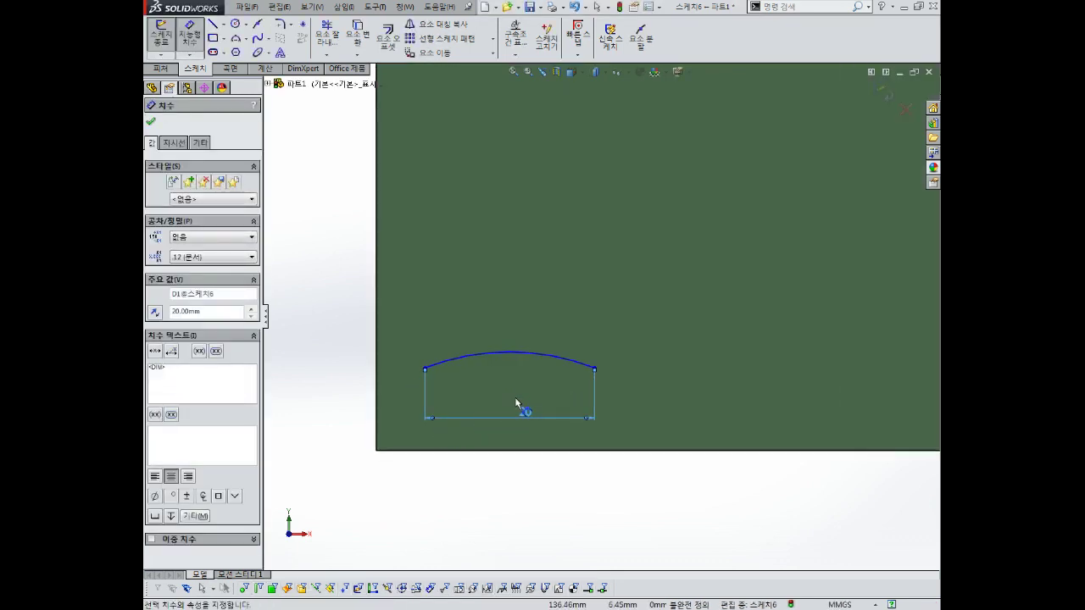
{"action": "key", "text": "Escape"}
- Make the arc's two endpoints horizontal to each other
{"action": "left_click", "coordinate": [425, 370]}
{"action": "left_click", "coordinate": [594, 370]}
{"action": "left_click", "coordinate": [594, 370], "text": "ctrl"}
{"action": "left_click", "coordinate": [163, 324]}
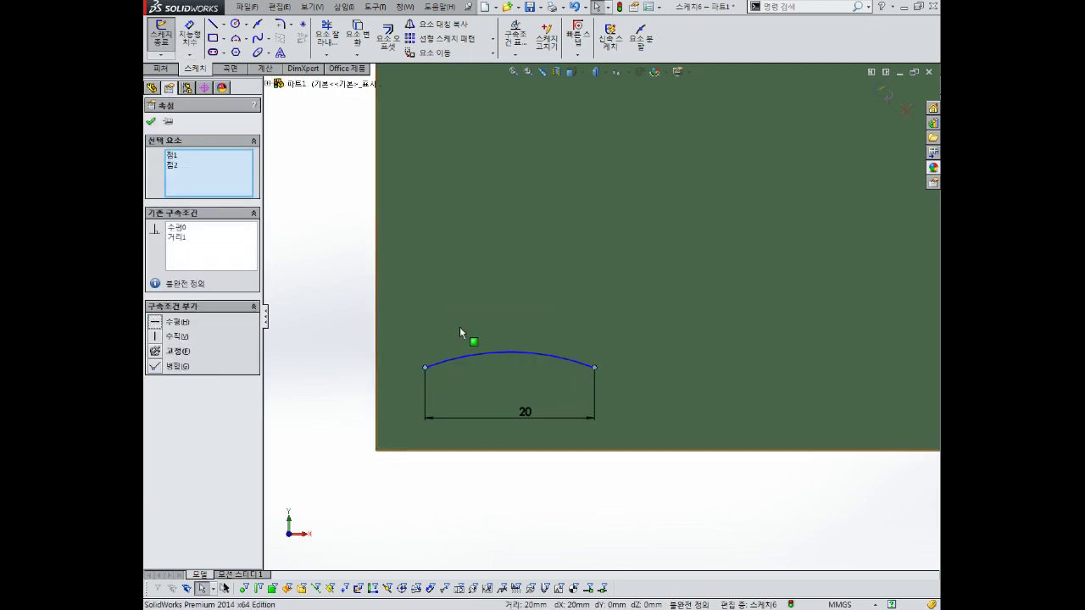
{"action": "left_click", "coordinate": [441, 339]}
- Set the arc radius to R30
{"action": "right_click_drag", "start_coordinate": [487, 301], "coordinate": [494, 245]}
{"action": "left_click", "coordinate": [541, 363]}
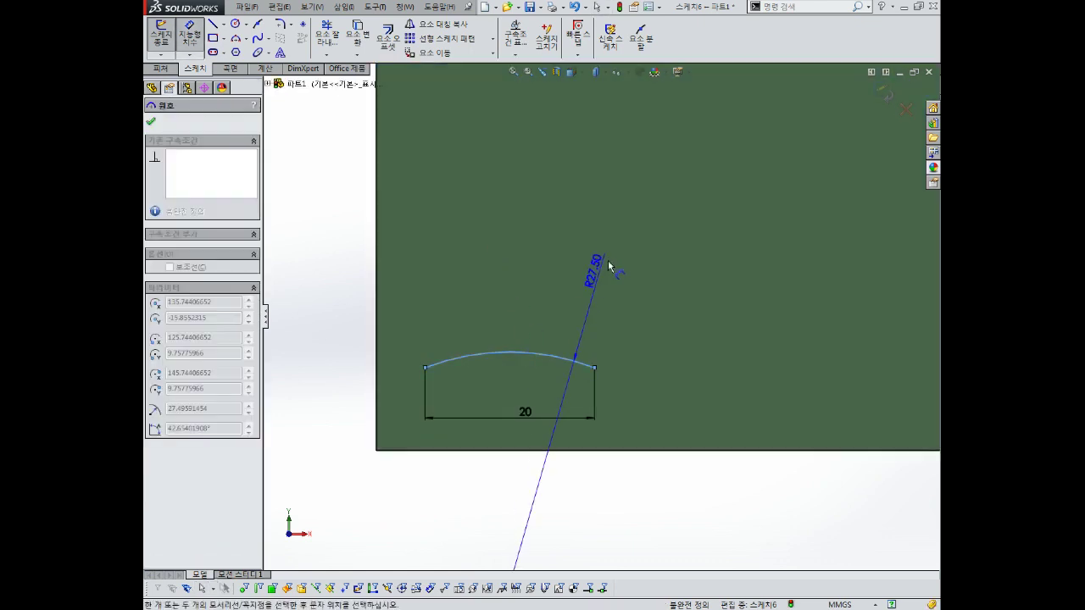
{"action": "left_click", "coordinate": [601, 269]}
{"action": "type", "text": "30"}
{"action": "key", "text": "Return"}
{"action": "key", "text": "Escape"}
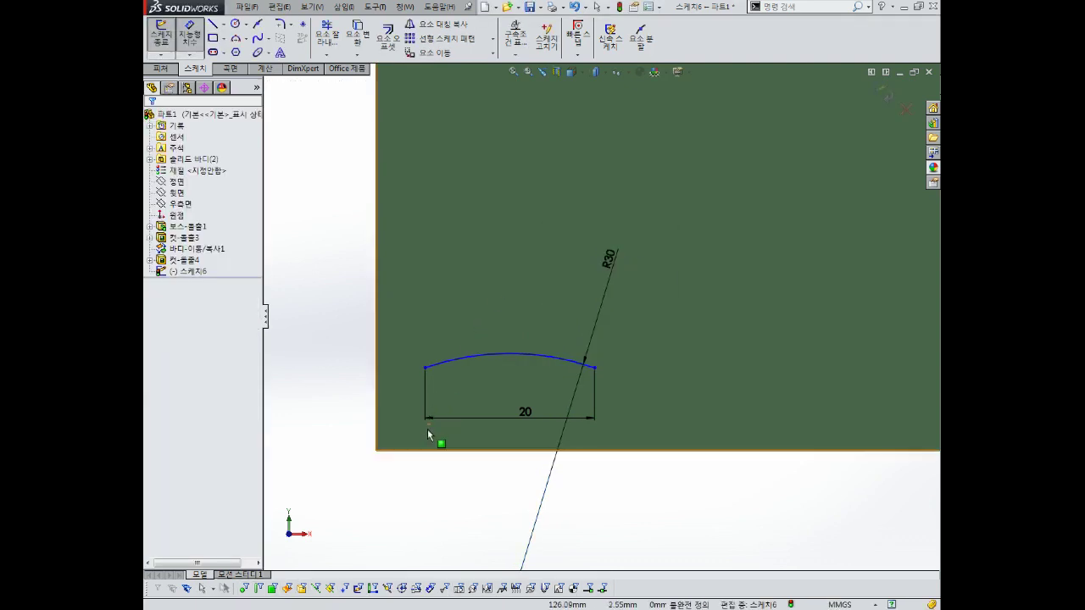
{"action": "scroll", "coordinate": [430, 436], "scroll_direction": "down", "scroll_amount": 3}
{"action": "right_click_drag", "start_coordinate": [410, 369], "coordinate": [410, 296]}
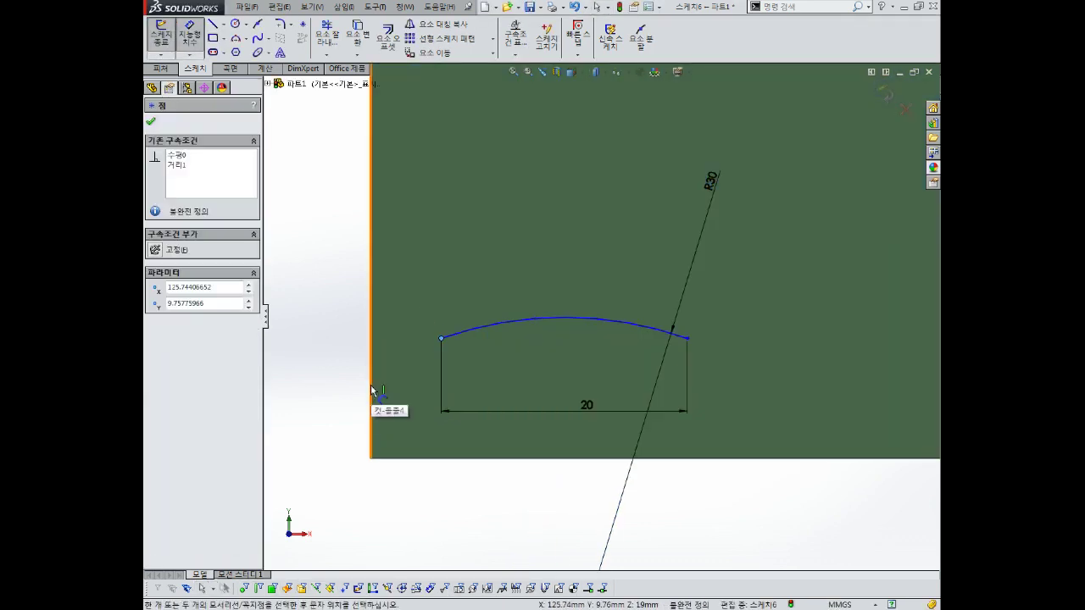
{"action": "key", "text": "Escape"}
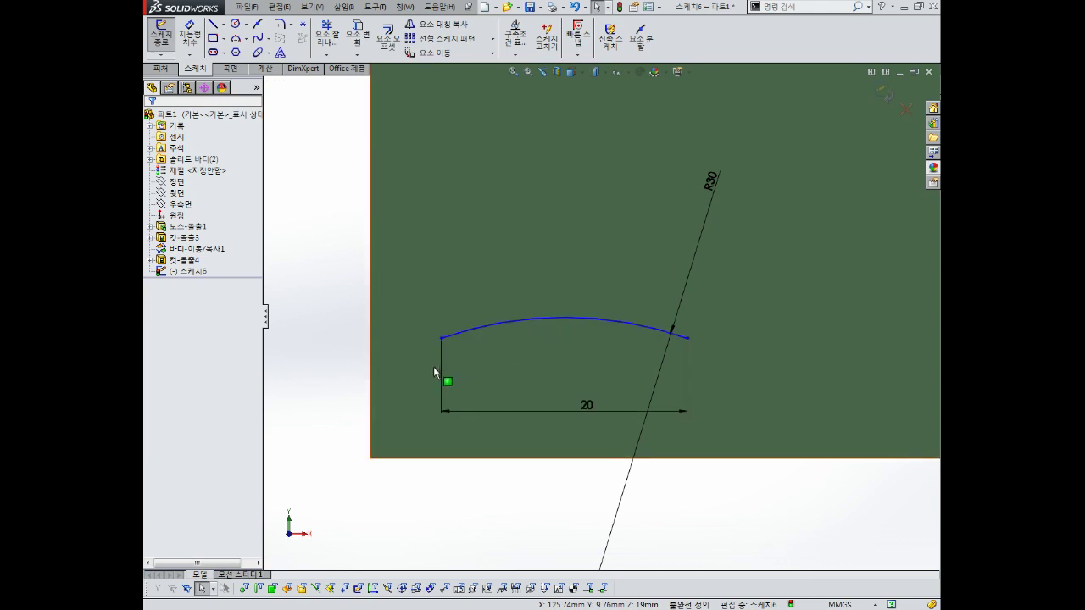
- Locate the arc's left endpoint 10 mm from the left edge and 10 mm from the bottom edge
{"action": "right_click_drag", "start_coordinate": [435, 339], "coordinate": [428, 316]}
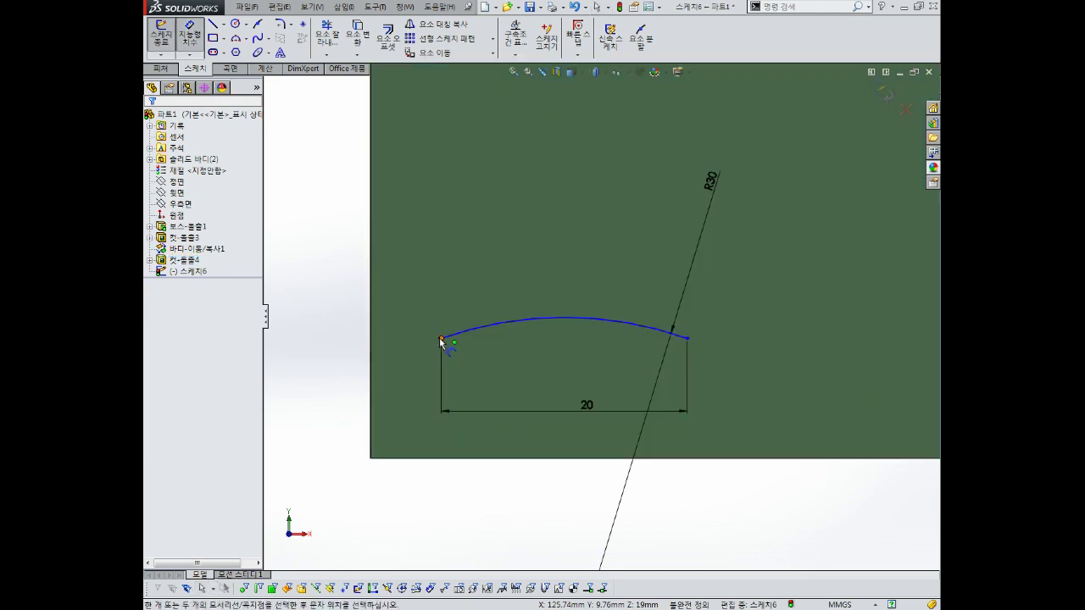
{"action": "left_click", "coordinate": [441, 340]}
{"action": "left_click", "coordinate": [388, 387]}
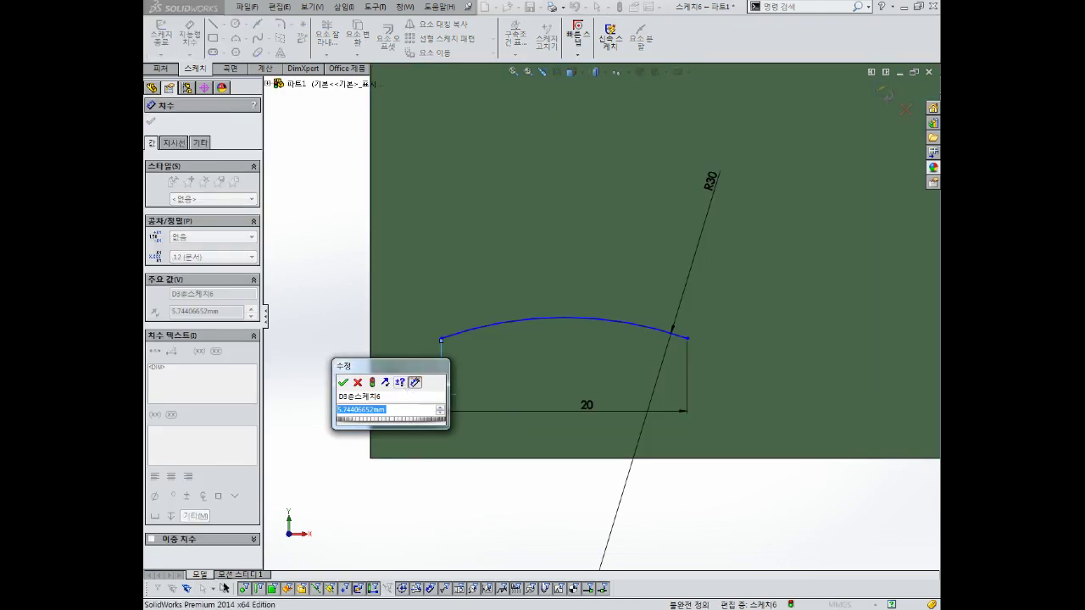
{"action": "type", "text": "10"}
{"action": "key", "text": "Return"}
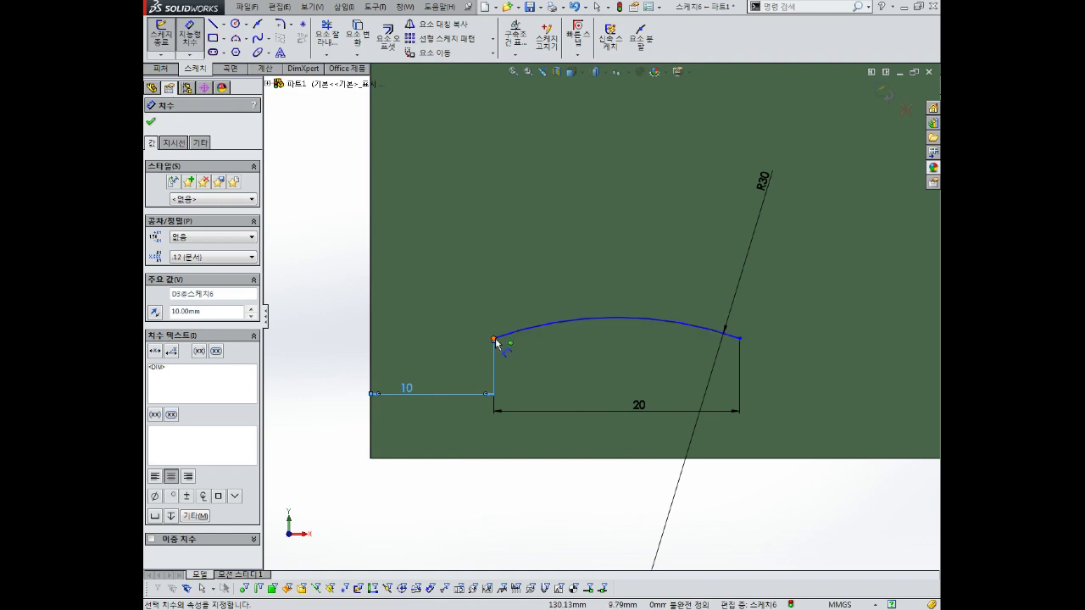
{"action": "left_click", "coordinate": [495, 340]}
{"action": "left_click", "coordinate": [496, 460]}
{"action": "left_click", "coordinate": [310, 395]}
{"action": "type", "text": "10"}
{"action": "key", "text": "Return"}
{"action": "key", "text": "Escape"}
- Tidy the 10, 10 and R30 dimension labels and confirm the arc is fully defined
{"action": "left_click_drag", "start_coordinate": [412, 387], "coordinate": [421, 251]}
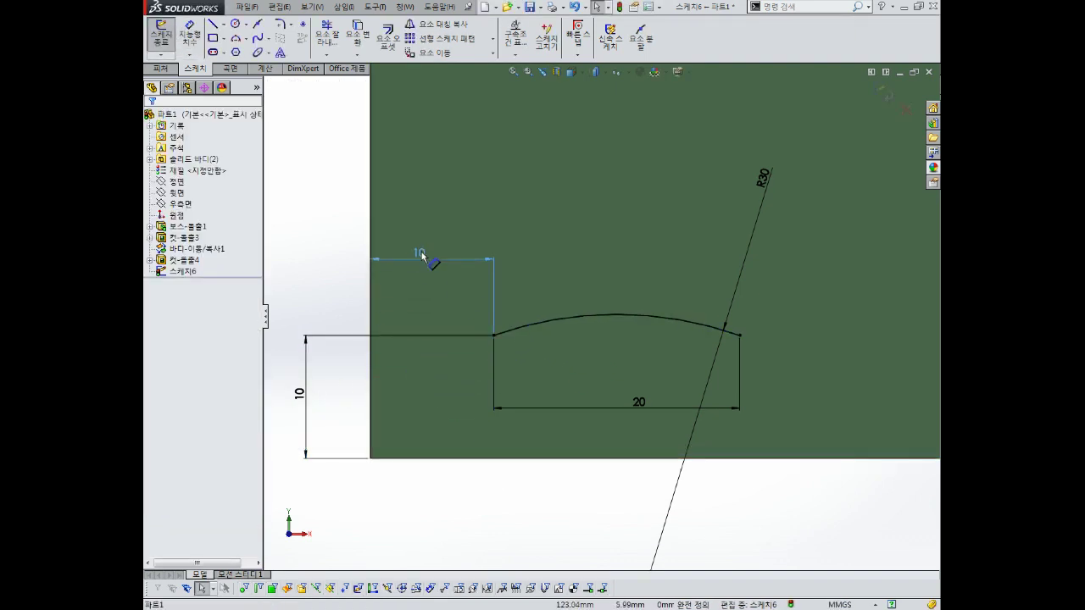
{"action": "scroll", "coordinate": [542, 314], "scroll_direction": "up", "scroll_amount": 2}
{"action": "scroll", "coordinate": [593, 339], "scroll_direction": "down", "scroll_amount": 2}
{"action": "left_click", "coordinate": [617, 319]}
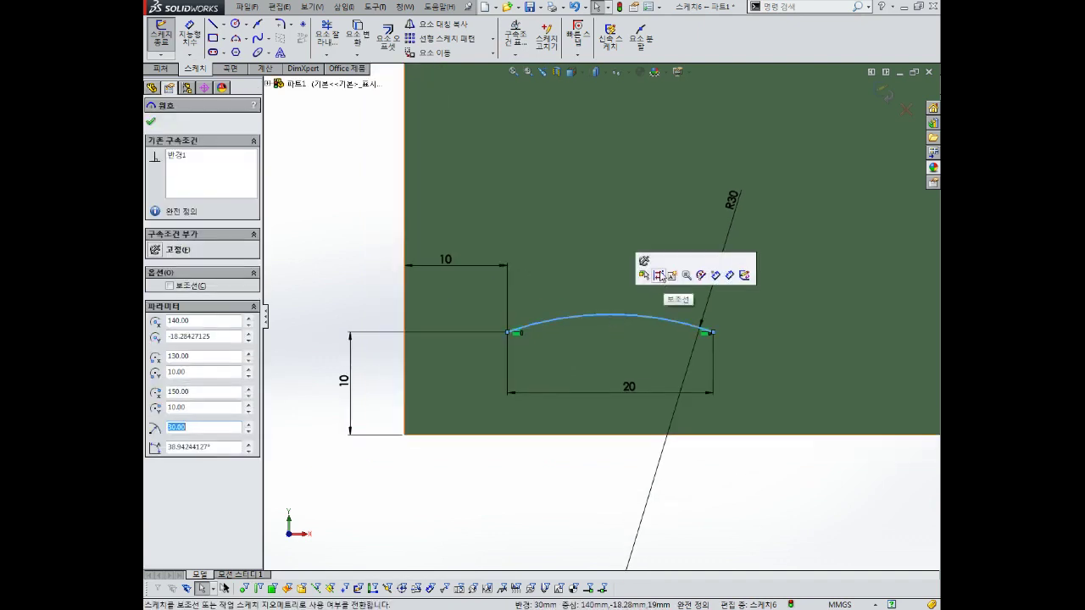
{"action": "left_click", "coordinate": [660, 276]}
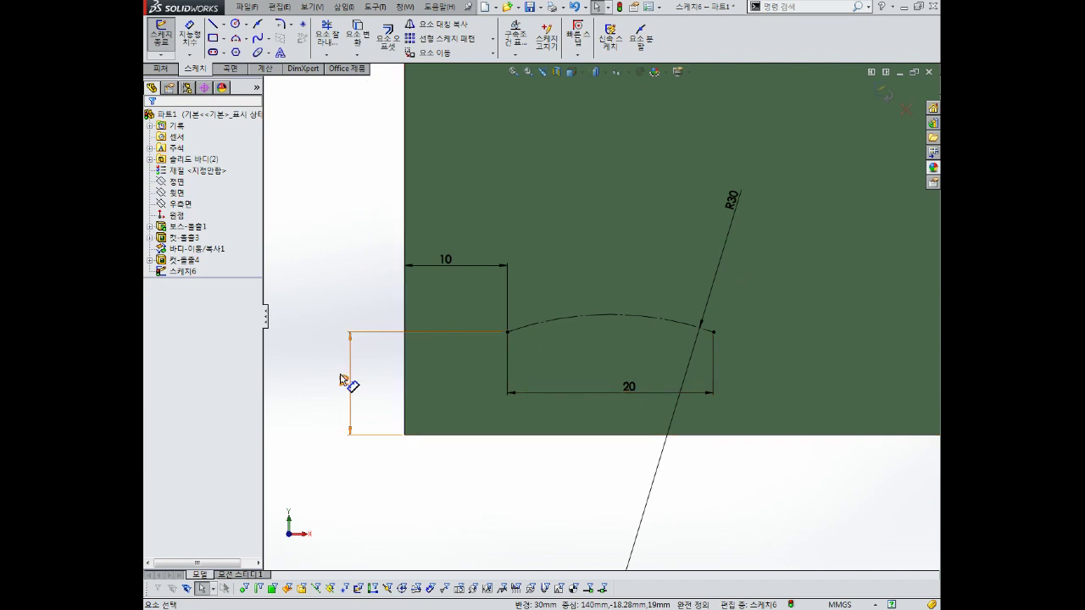
{"action": "left_click_drag", "start_coordinate": [344, 380], "coordinate": [359, 380]}
{"action": "left_click", "coordinate": [671, 269]}
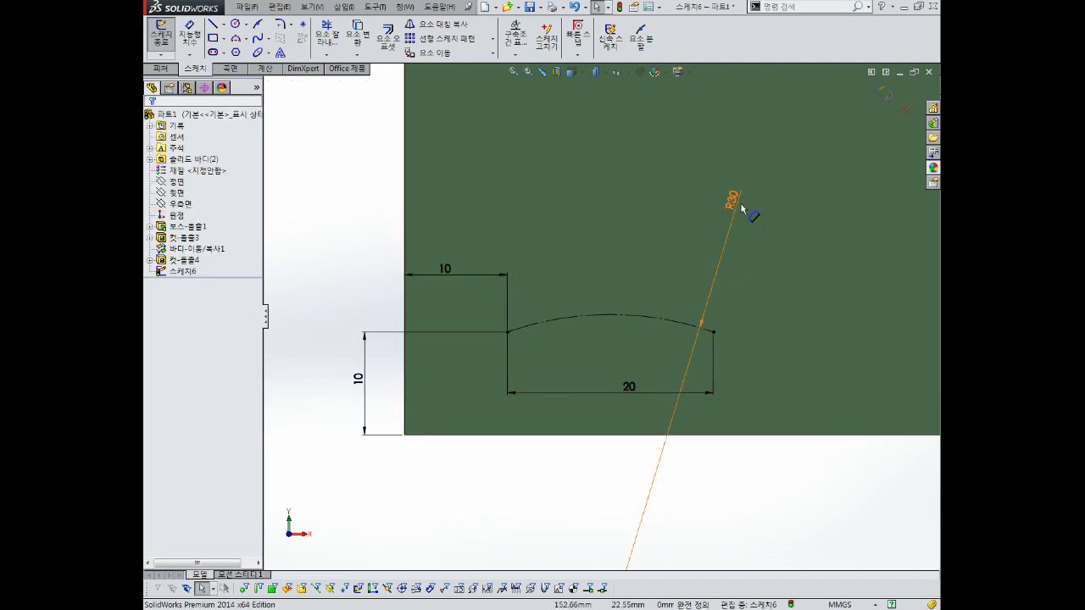
{"action": "left_click_drag", "start_coordinate": [699, 251], "coordinate": [678, 358]}
{"action": "scroll", "coordinate": [634, 369], "scroll_direction": "up", "scroll_amount": 2}
{"action": "scroll", "coordinate": [650, 284], "scroll_direction": "down", "scroll_amount": 3}
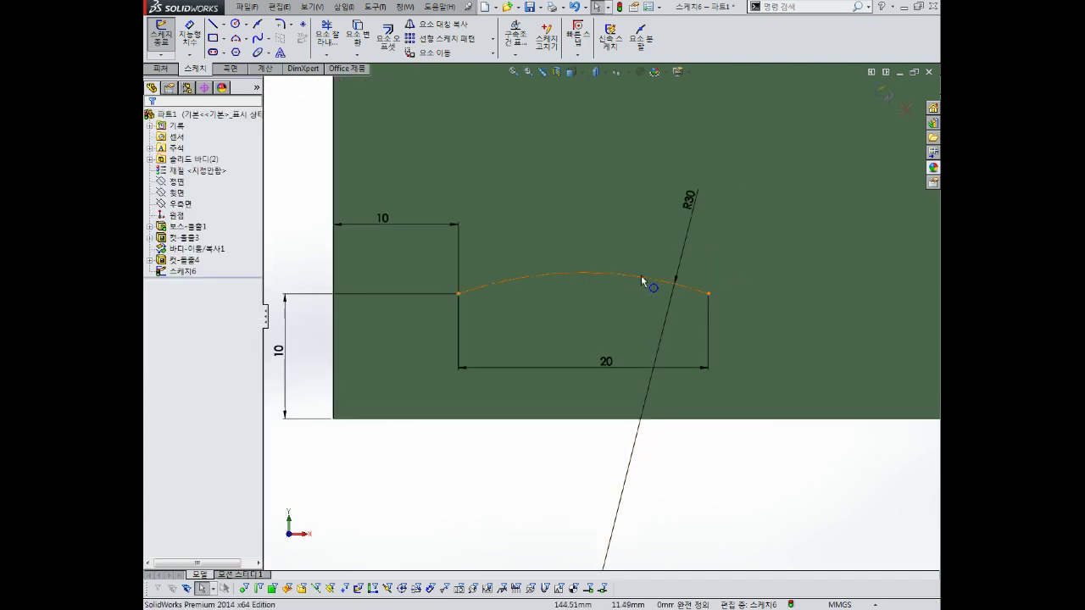
{"action": "left_click", "coordinate": [281, 53]}
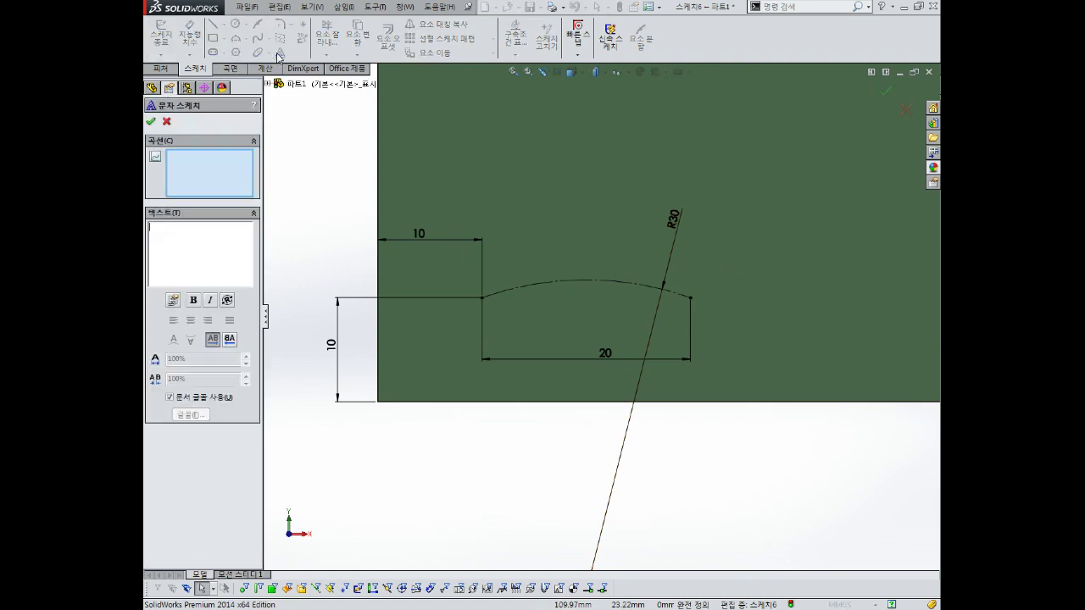
- Add sketch text '면 가공' following the R30 arc
{"action": "left_click", "coordinate": [515, 292]}
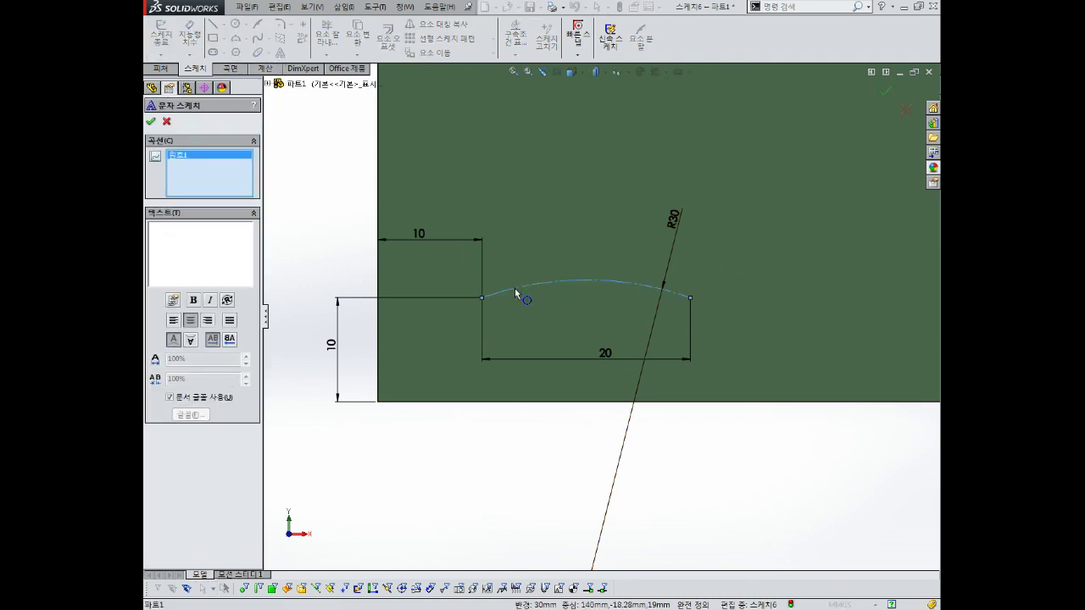
{"action": "type", "text": "AUS"}
{"action": "key", "text": "BackSpace"}
{"action": "key", "text": "BackSpace"}
{"action": "key", "text": "BackSpace"}
{"action": "type", "text": "면 가공"}
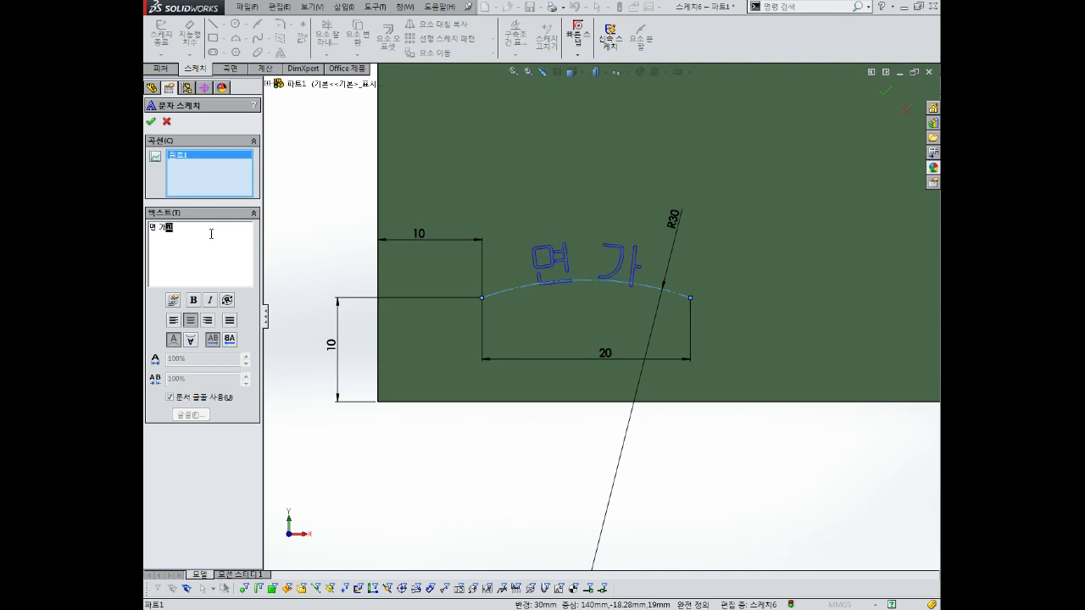
{"action": "left_click", "coordinate": [151, 123]}
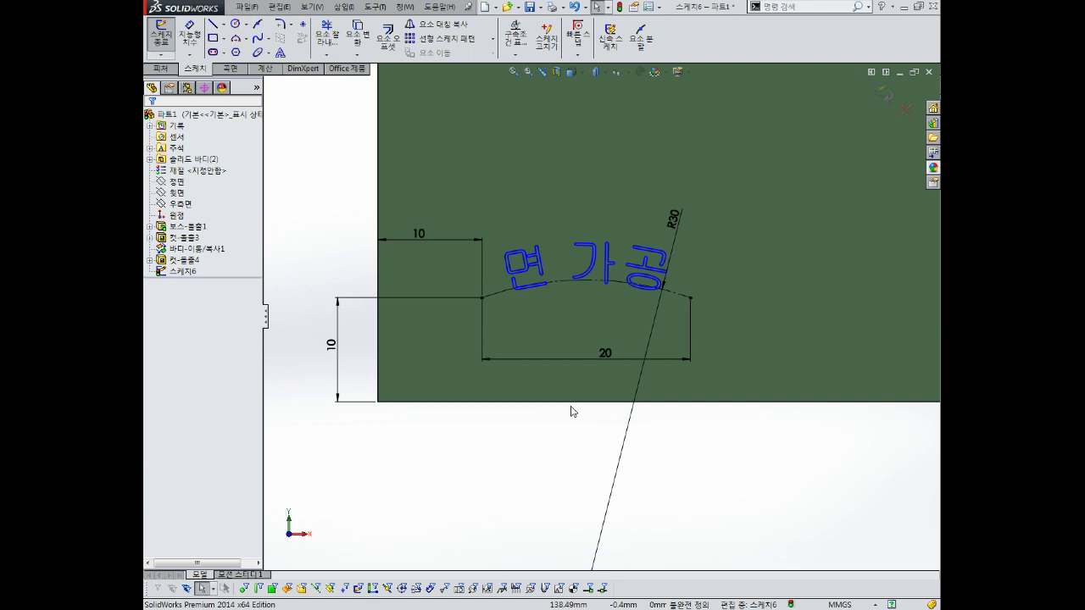
- Check the arc text from above and exit sketch 스케치6
{"action": "mouse_move", "coordinate": [599, 380]}
{"action": "middle_mouse_down"}
{"action": "mouse_move", "coordinate": [648, 277]}
{"action": "mouse_move", "coordinate": [612, 201]}
{"action": "middle_mouse_up"}
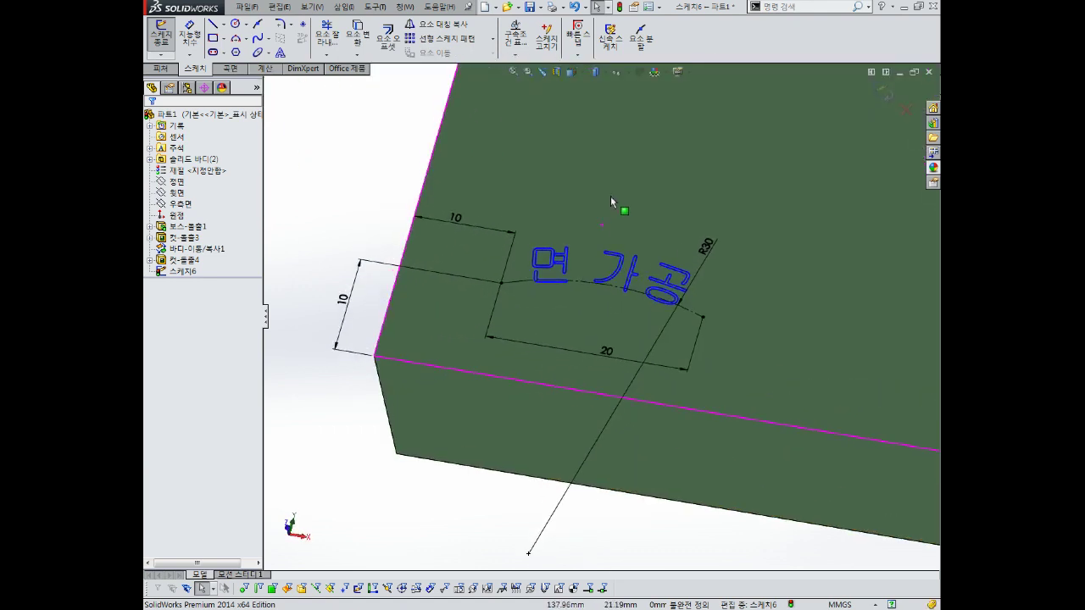
{"action": "scroll", "coordinate": [600, 269], "scroll_direction": "up", "scroll_amount": 2}
{"action": "scroll", "coordinate": [599, 243], "scroll_direction": "up", "scroll_amount": 1}
{"action": "scroll", "coordinate": [597, 280], "scroll_direction": "up", "scroll_amount": 2}
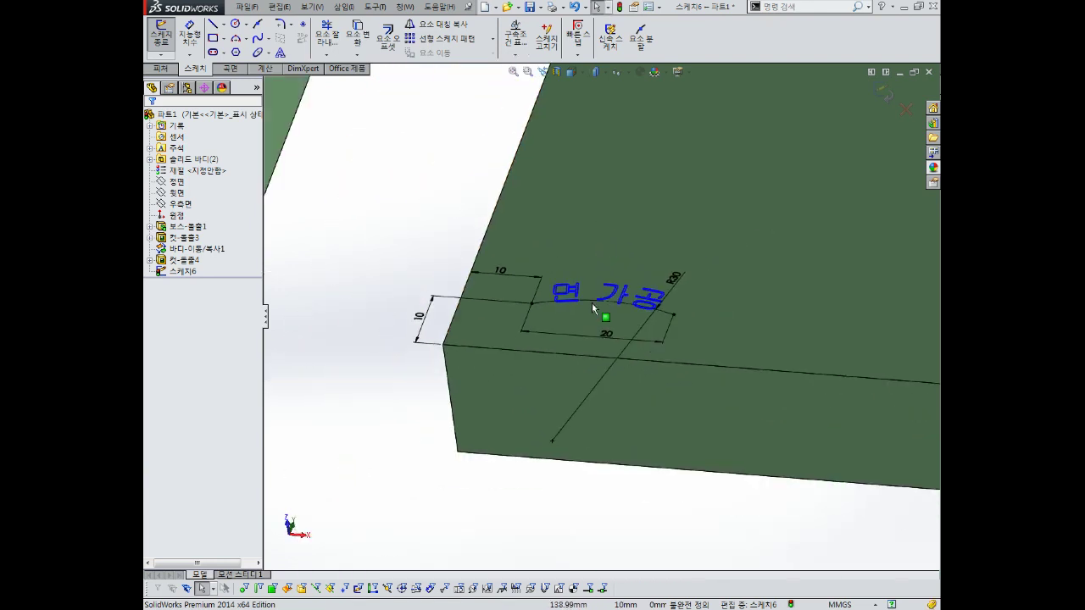
{"action": "scroll", "coordinate": [597, 286], "scroll_direction": "down", "scroll_amount": 2}
{"action": "scroll", "coordinate": [607, 286], "scroll_direction": "down", "scroll_amount": 1}
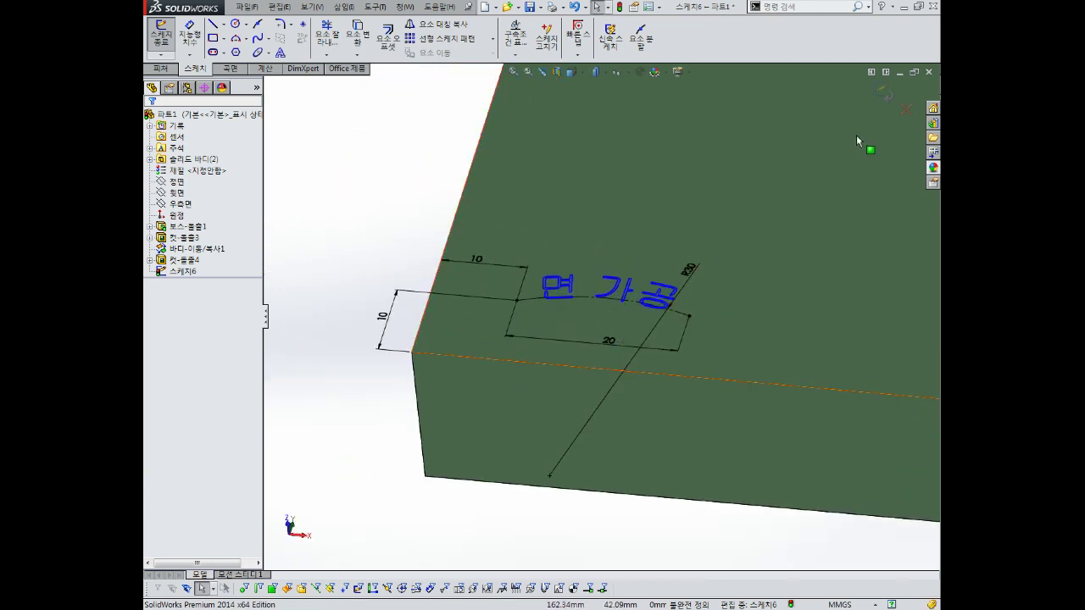
{"action": "left_click", "coordinate": [883, 94]}
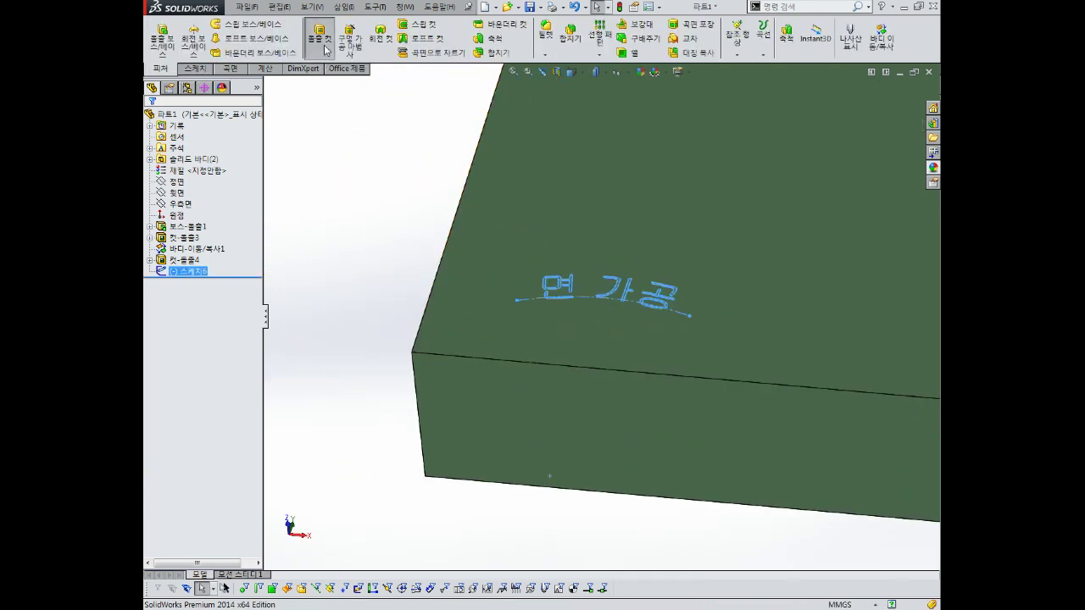
- Cut the 면 가공 text 0.2 mm into the top face as 컷-돌출5
{"action": "left_click", "coordinate": [324, 44]}
{"action": "type", "text": "0.20mm"}
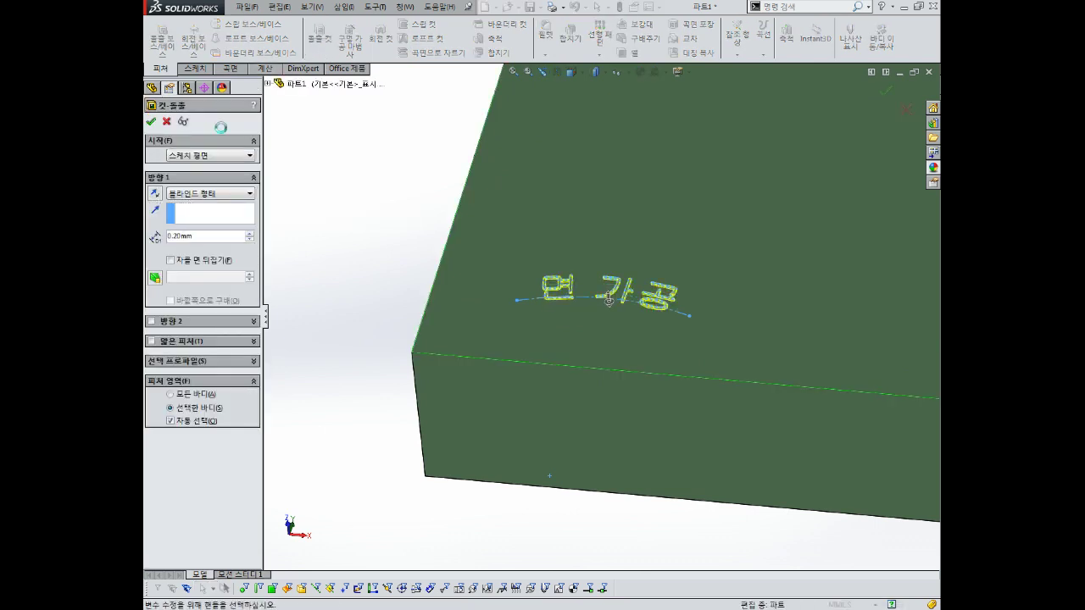
{"action": "left_click", "coordinate": [150, 121]}
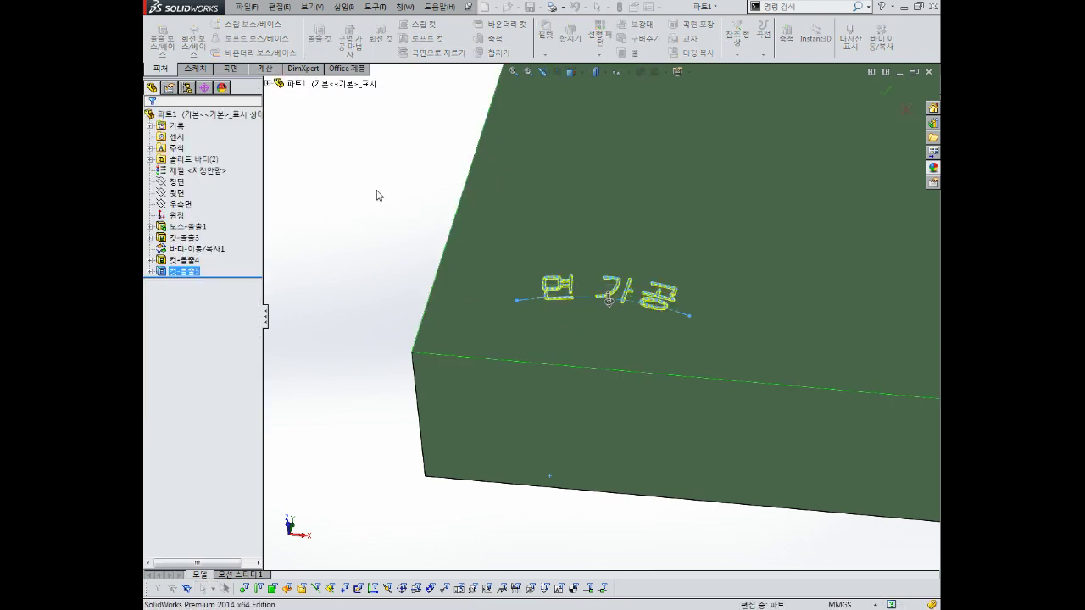
{"action": "mouse_move", "coordinate": [556, 243]}
{"action": "middle_mouse_down"}
{"action": "mouse_move", "coordinate": [584, 291]}
{"action": "mouse_move", "coordinate": [659, 358]}
{"action": "mouse_move", "coordinate": [651, 364]}
{"action": "mouse_move", "coordinate": [635, 296]}
{"action": "mouse_move", "coordinate": [630, 314]}
{"action": "middle_mouse_up"}
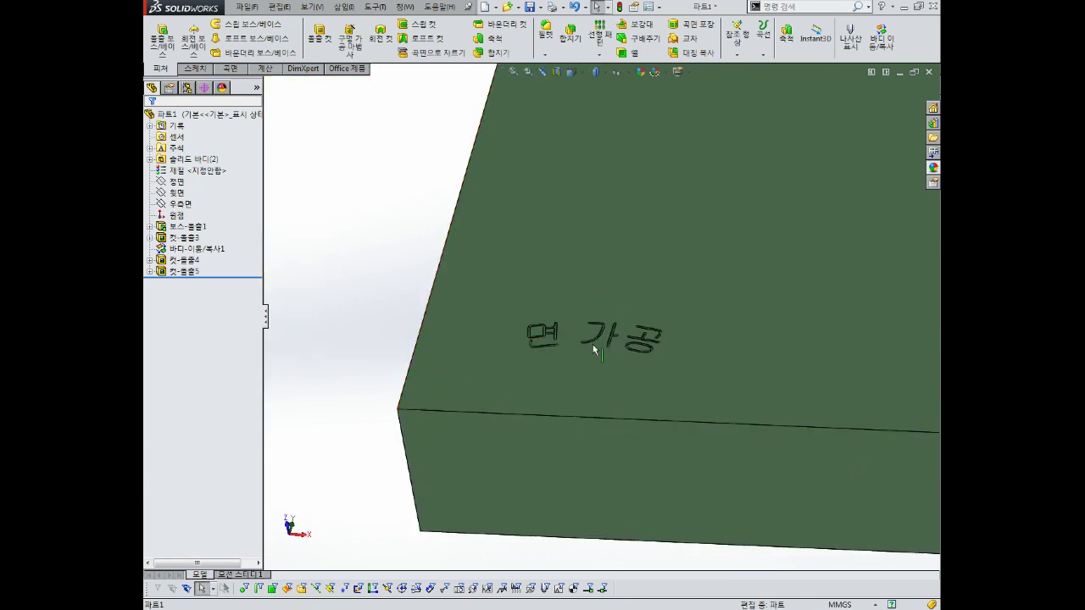
{"action": "scroll", "coordinate": [592, 344], "scroll_direction": "down", "scroll_amount": 2}
{"action": "right_click", "coordinate": [194, 272]}
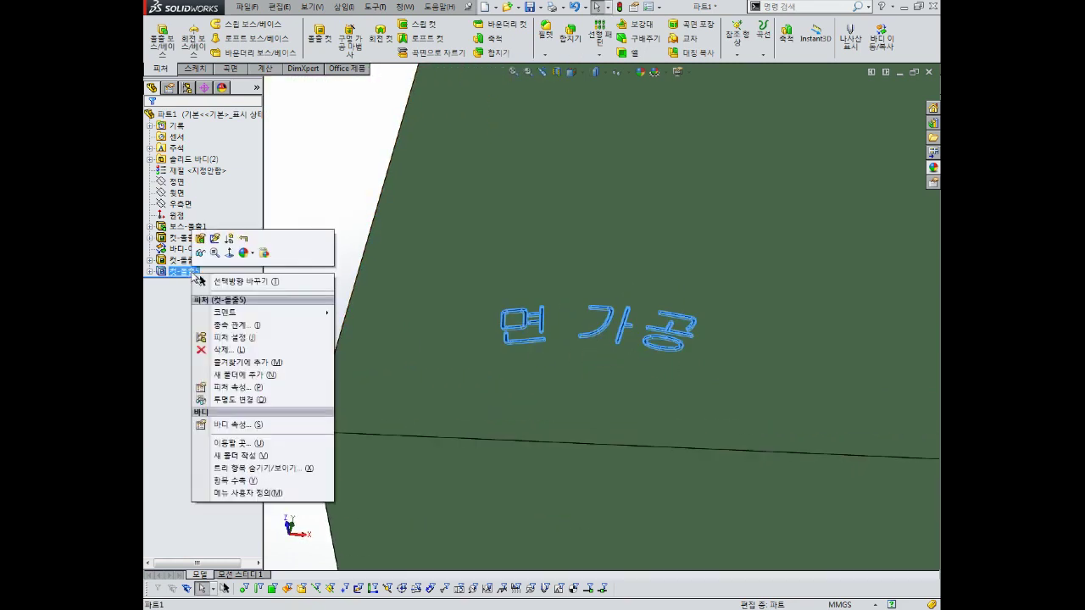
- Colour the 컷-돌출5 lettering black (RGB 0,0,0) and view both blocks
{"action": "left_click", "coordinate": [243, 253]}
{"action": "left_click", "coordinate": [264, 279]}
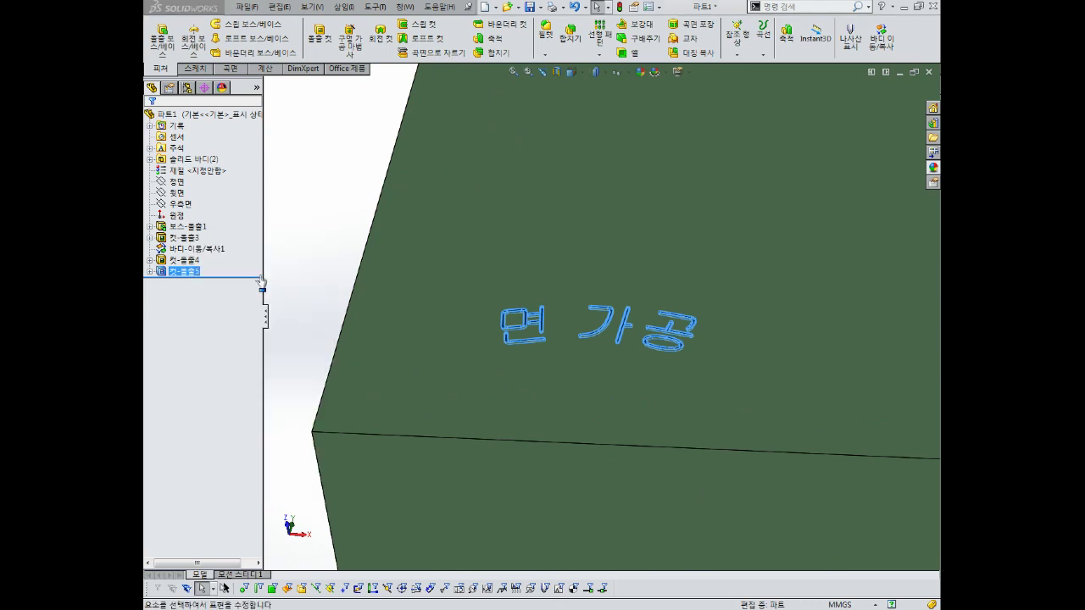
{"action": "left_click", "coordinate": [229, 390]}
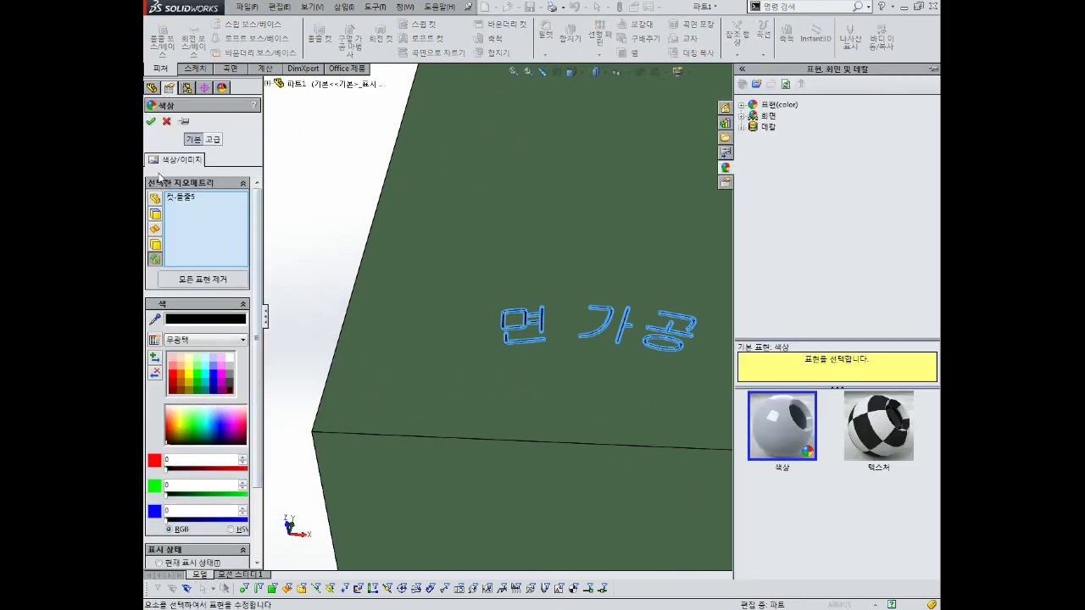
{"action": "left_click", "coordinate": [152, 122]}
{"action": "middle_click_drag", "start_coordinate": [330, 194], "coordinate": [630, 341]}
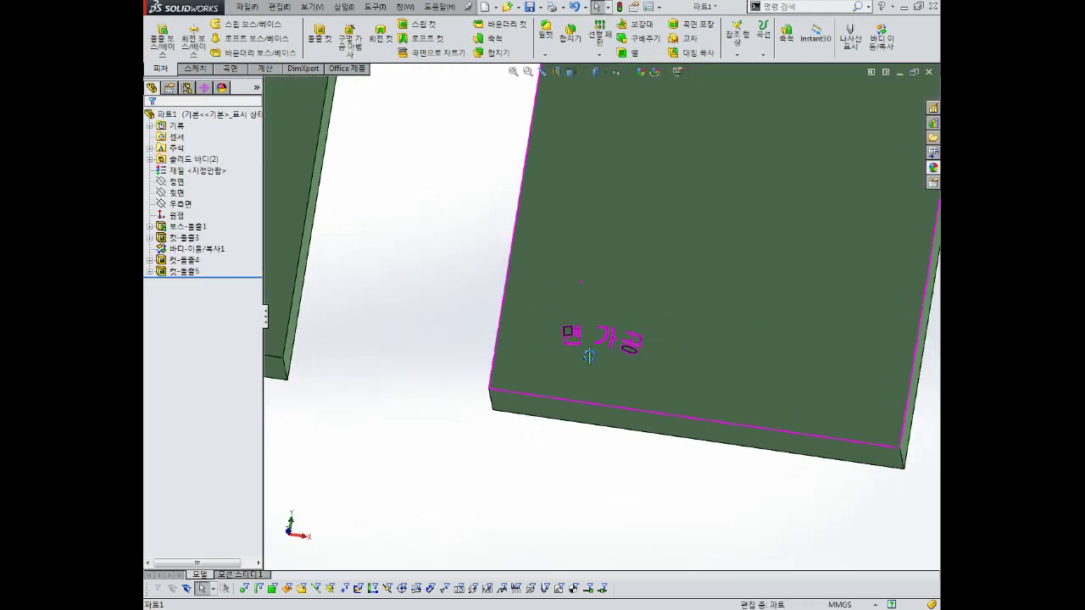
{"action": "scroll", "coordinate": [686, 383], "scroll_direction": "up", "scroll_amount": 1}
{"action": "scroll", "coordinate": [686, 383], "scroll_direction": "up", "scroll_amount": 5}
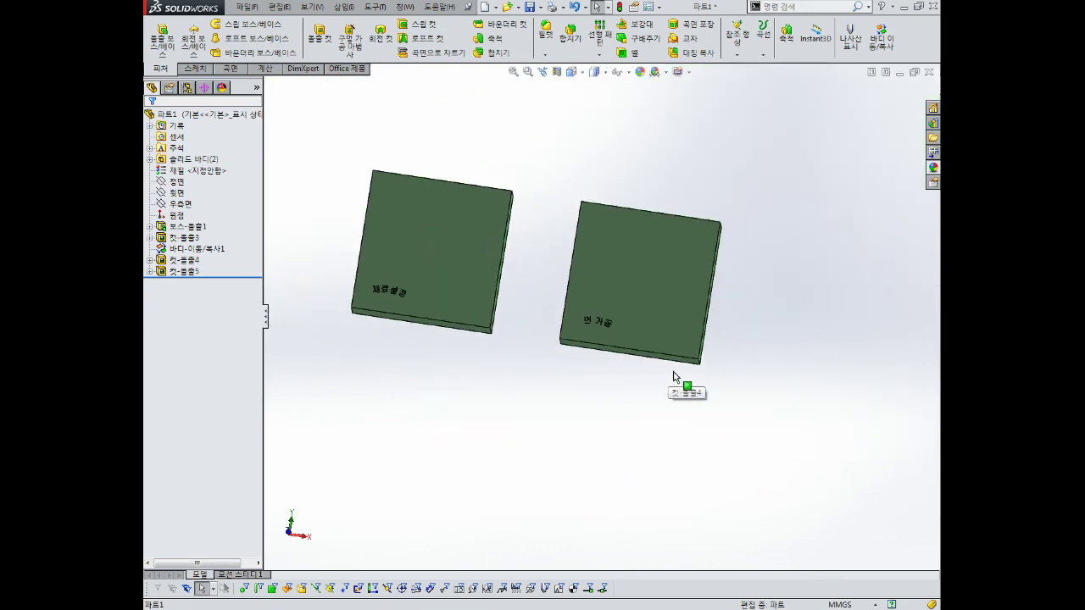
{"action": "scroll", "coordinate": [675, 306], "scroll_direction": "up", "scroll_amount": 2}
{"action": "scroll", "coordinate": [653, 290], "scroll_direction": "down", "scroll_amount": 2}
{"action": "scroll", "coordinate": [652, 290], "scroll_direction": "down", "scroll_amount": 2}
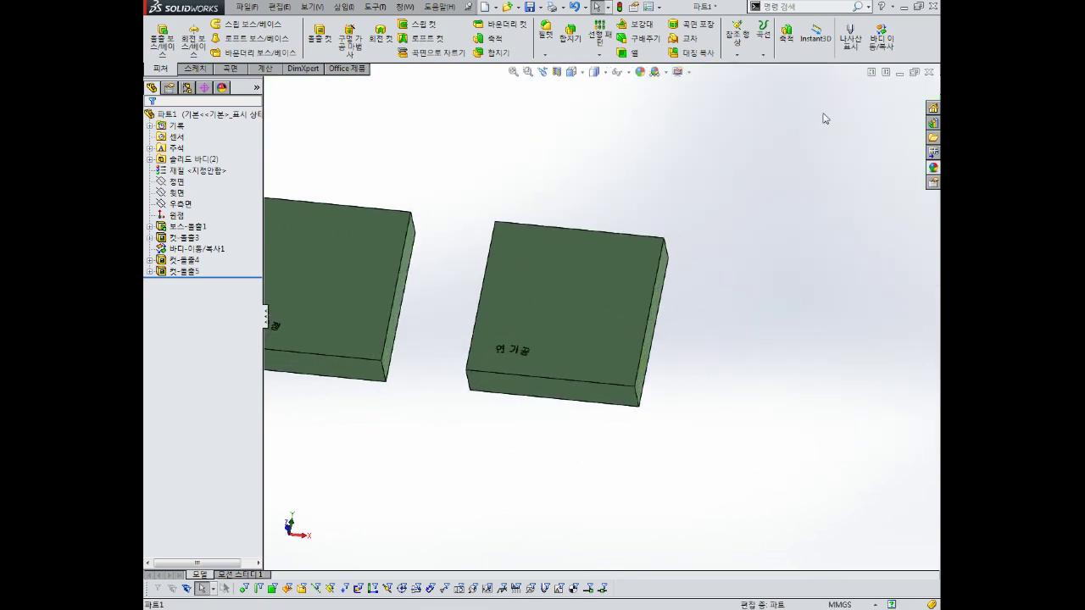
{"action": "left_click", "coordinate": [878, 48]}
- Copy the 면 가공 block 120 mm along the first block's bottom edge
{"action": "scroll", "coordinate": [618, 292], "scroll_direction": "up", "scroll_amount": 2}
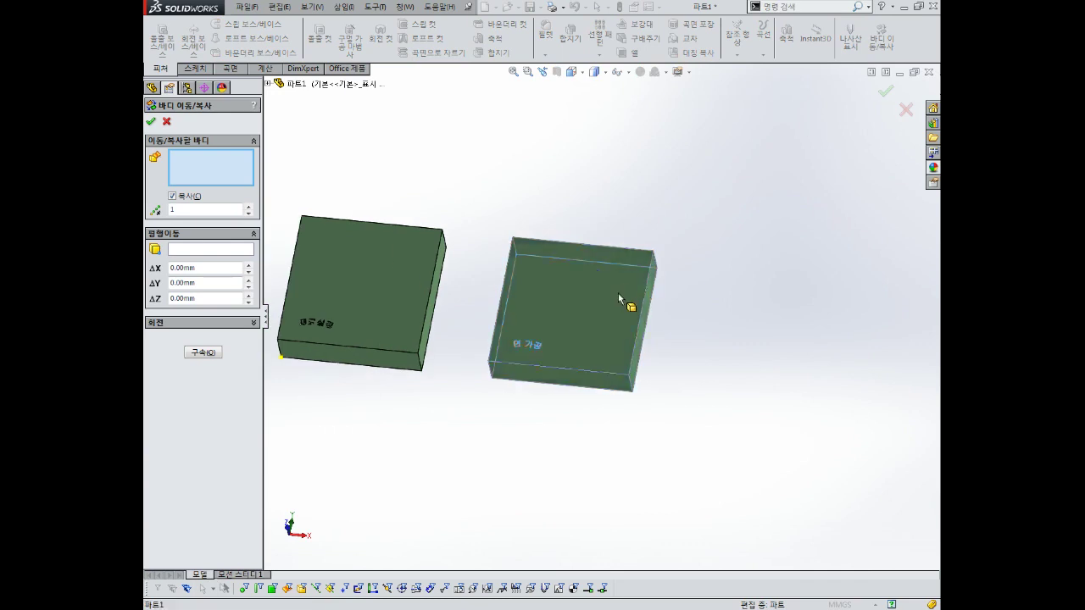
{"action": "left_click", "coordinate": [618, 293]}
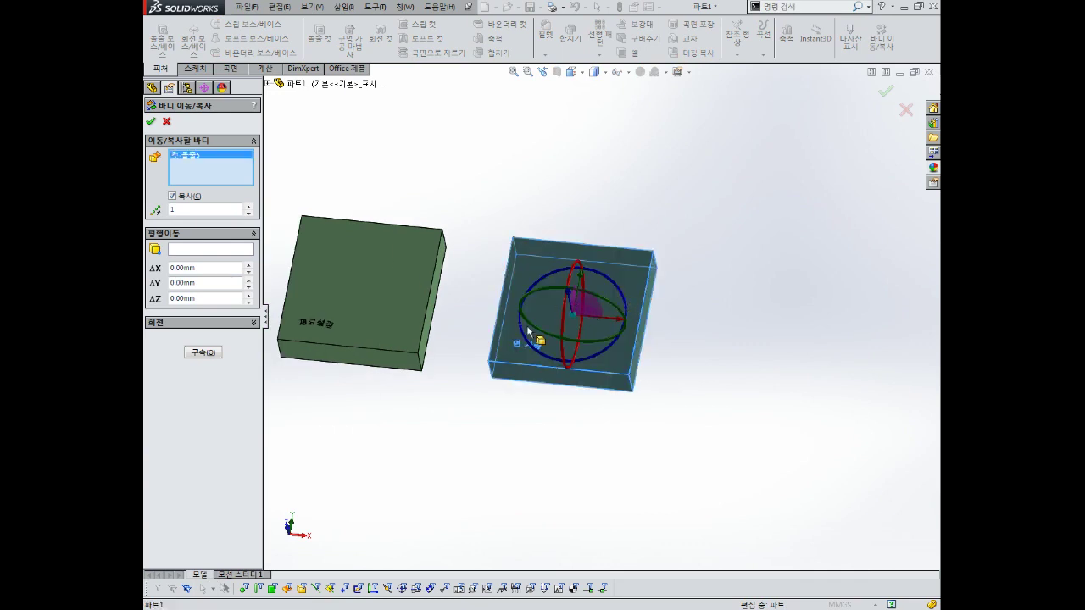
{"action": "left_click", "coordinate": [213, 250]}
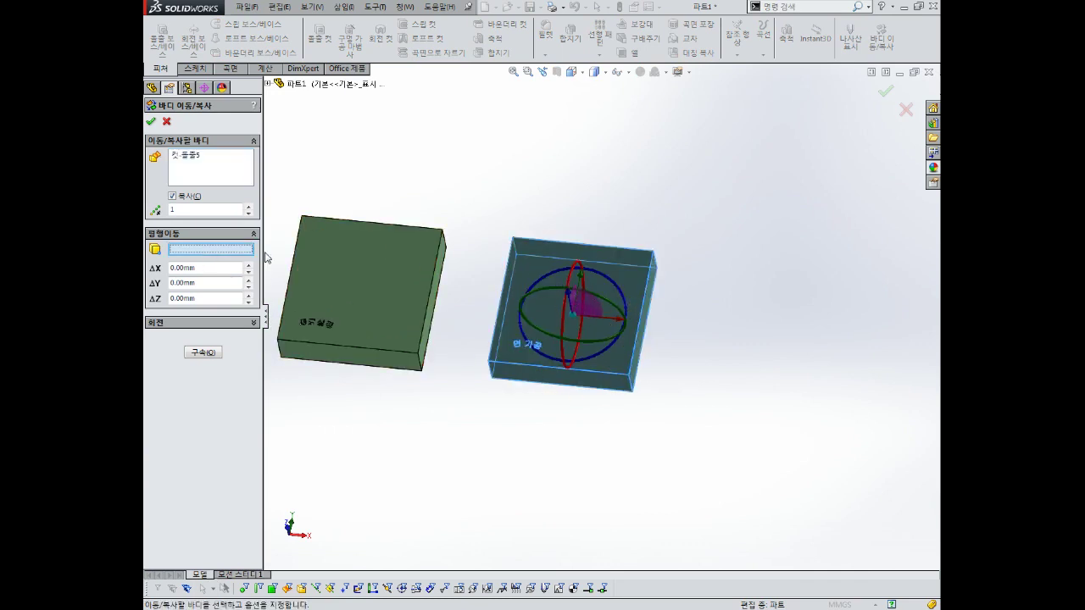
{"action": "left_click", "coordinate": [608, 378]}
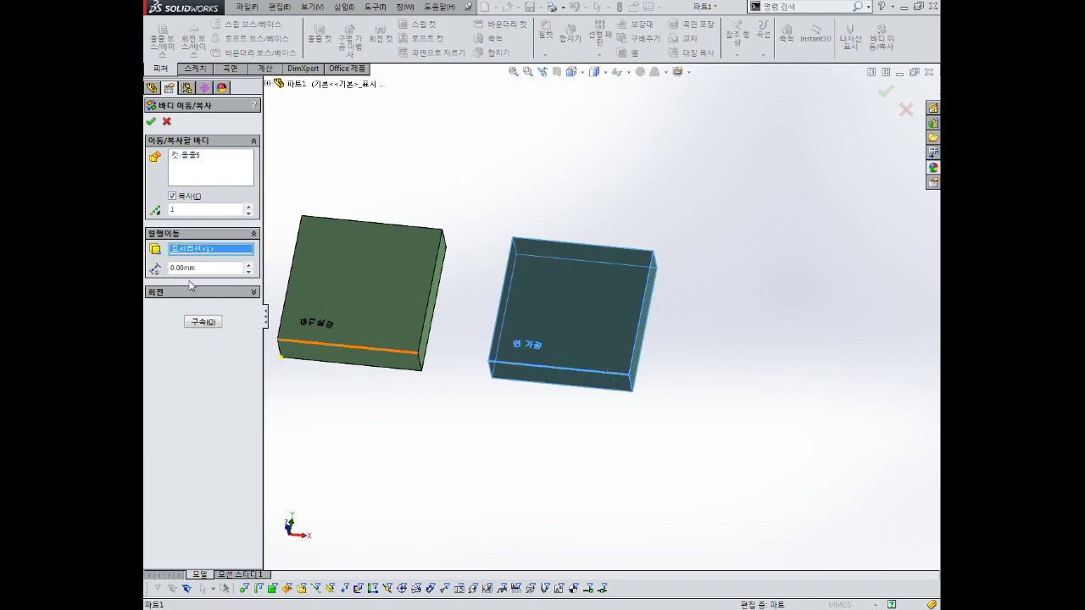
{"action": "type", "text": "120"}
{"action": "key", "text": "Return"}
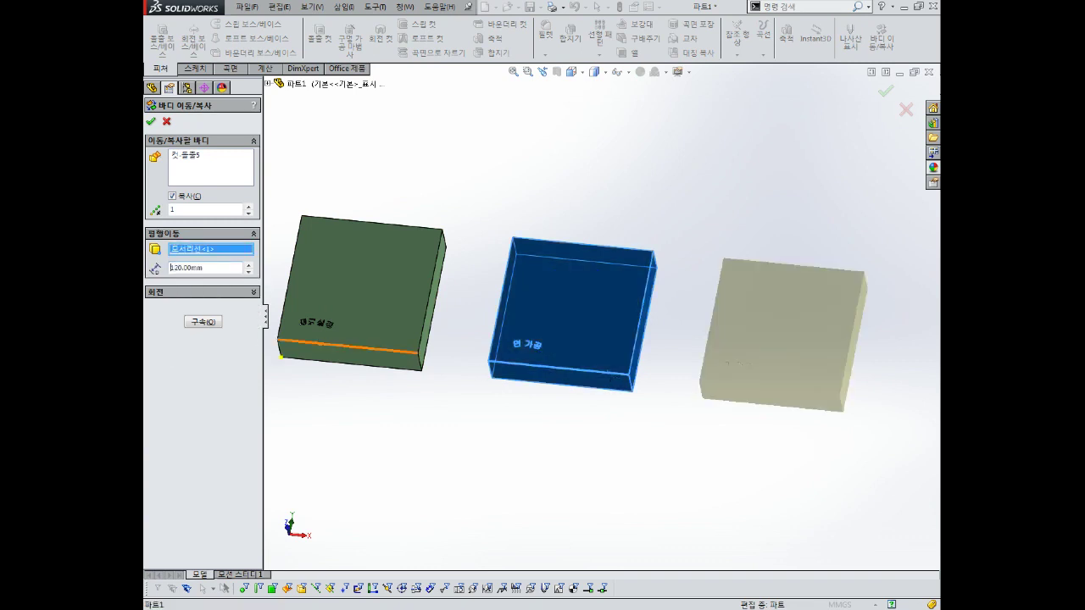
{"action": "key", "text": "Return"}
{"action": "scroll", "coordinate": [678, 407], "scroll_direction": "up", "scroll_amount": 3}
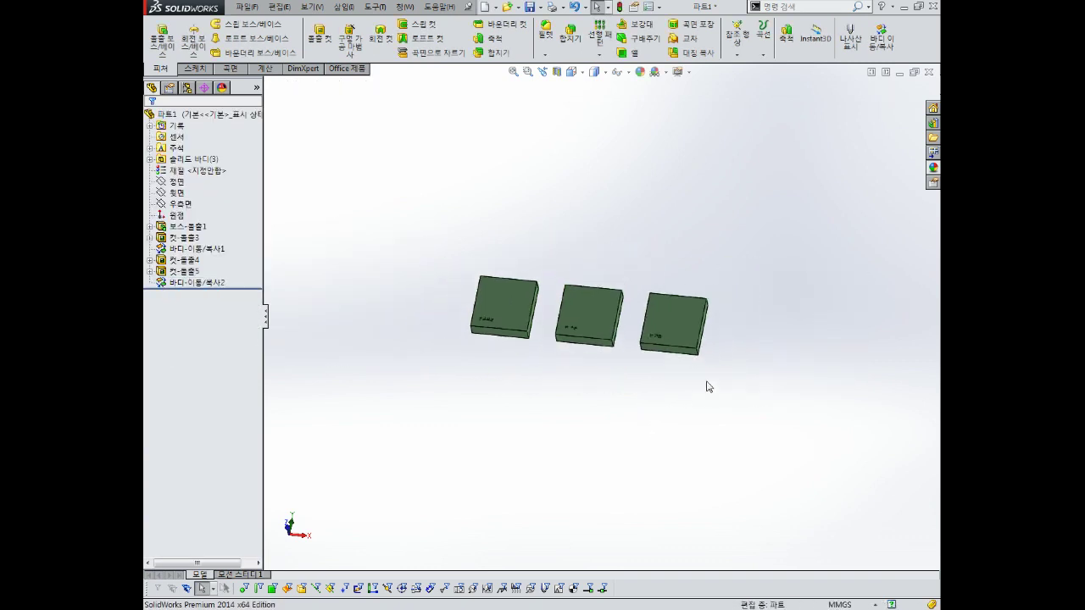
- Sketch a rectangle around the 면 가공 lettering on the third block's top face
{"action": "scroll", "coordinate": [669, 364], "scroll_direction": "down", "scroll_amount": 2}
{"action": "scroll", "coordinate": [601, 345], "scroll_direction": "down", "scroll_amount": 3}
{"action": "scroll", "coordinate": [609, 351], "scroll_direction": "down", "scroll_amount": 3}
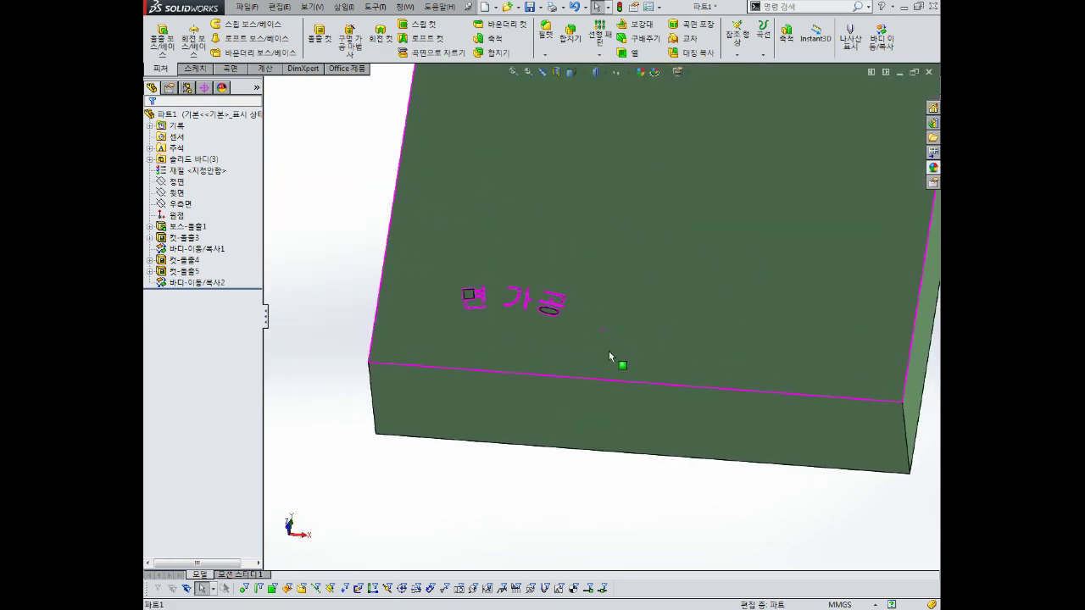
{"action": "left_click", "coordinate": [588, 235]}
{"action": "key", "text": "Escape"}
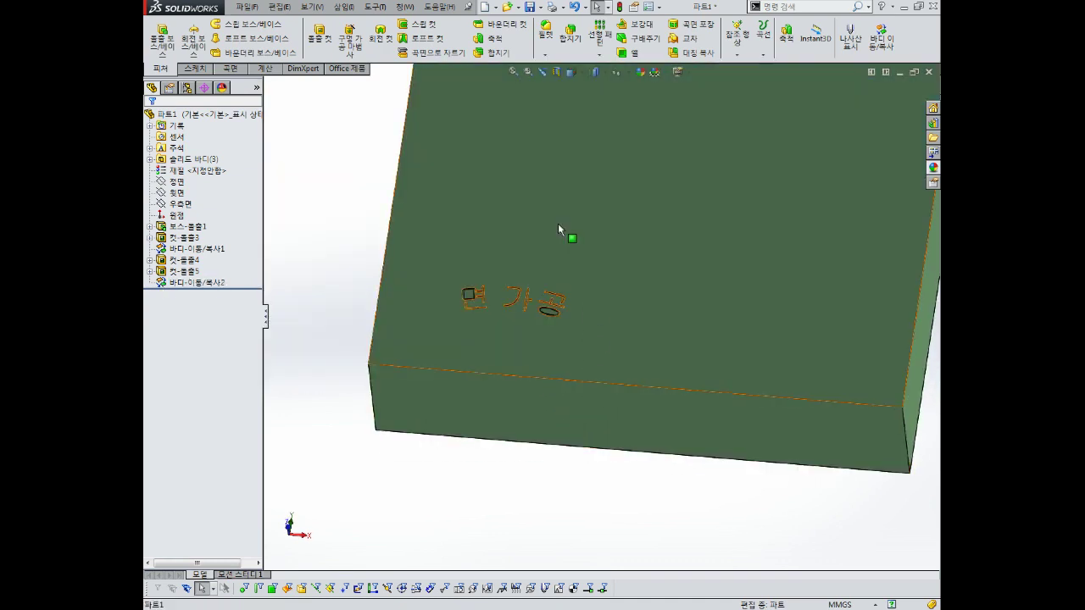
{"action": "left_click", "coordinate": [557, 223]}
{"action": "left_click", "coordinate": [611, 192]}
{"action": "scroll", "coordinate": [763, 365], "scroll_direction": "up", "scroll_amount": 2}
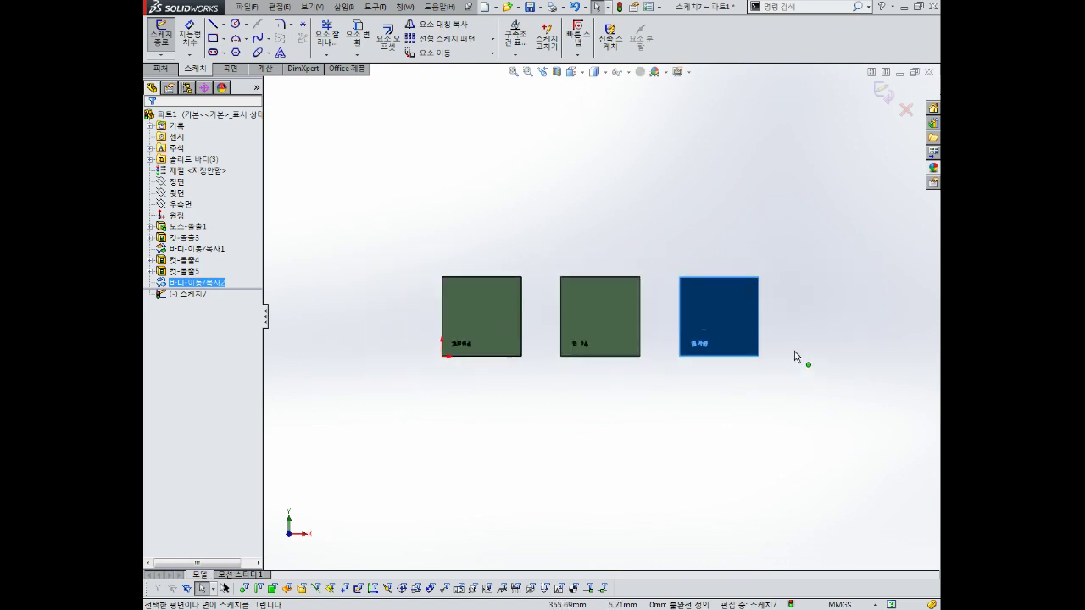
{"action": "scroll", "coordinate": [667, 345], "scroll_direction": "down", "scroll_amount": 1}
{"action": "scroll", "coordinate": [593, 331], "scroll_direction": "down", "scroll_amount": 5}
{"action": "scroll", "coordinate": [540, 316], "scroll_direction": "down", "scroll_amount": 3}
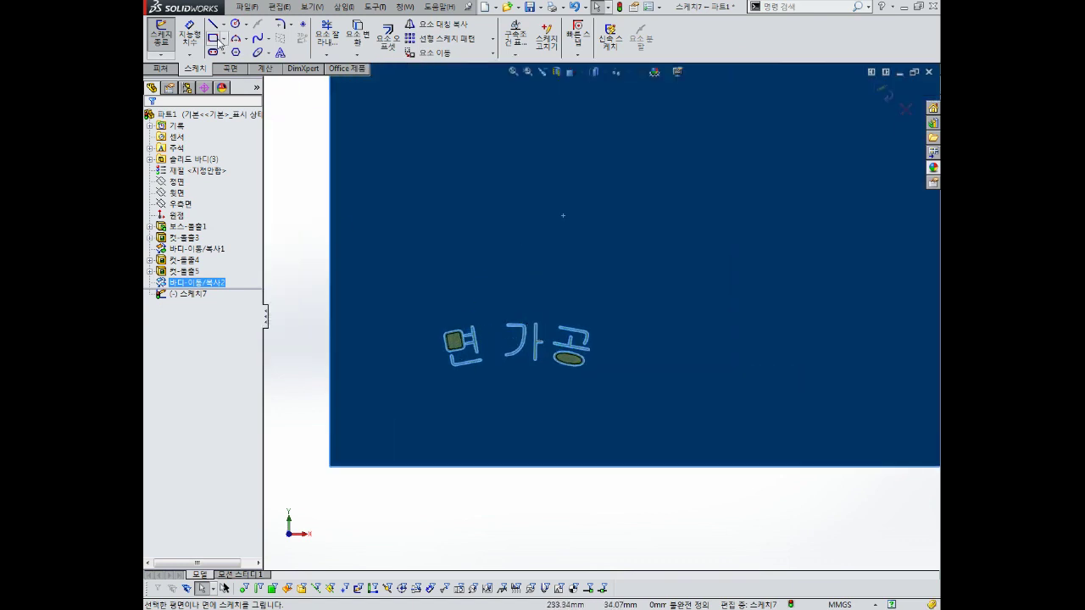
{"action": "left_click", "coordinate": [213, 37]}
{"action": "left_click_drag", "start_coordinate": [404, 302], "coordinate": [622, 388]}
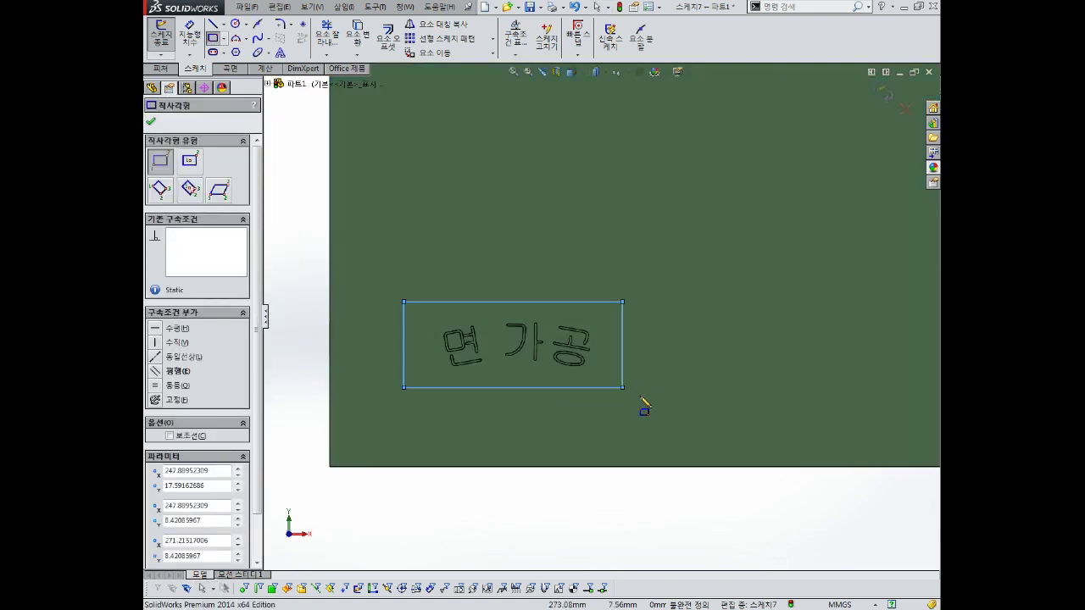
{"action": "left_click", "coordinate": [884, 92]}
- Extrude the rectangle as a 0.20 mm boss in reverse direction
{"action": "middle_click_drag", "start_coordinate": [770, 266], "coordinate": [763, 170]}
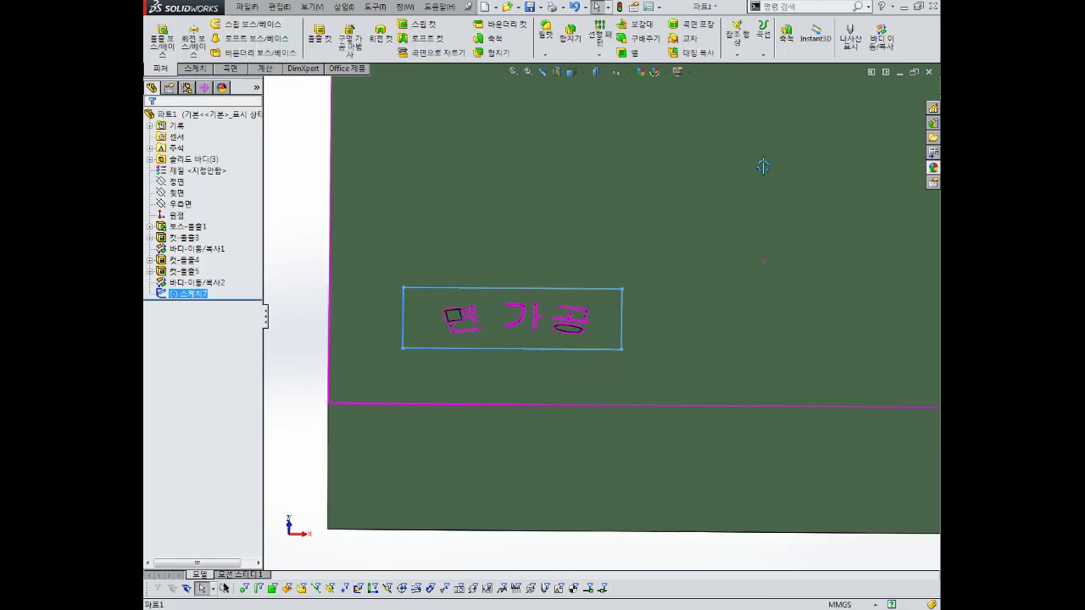
{"action": "left_click", "coordinate": [162, 38]}
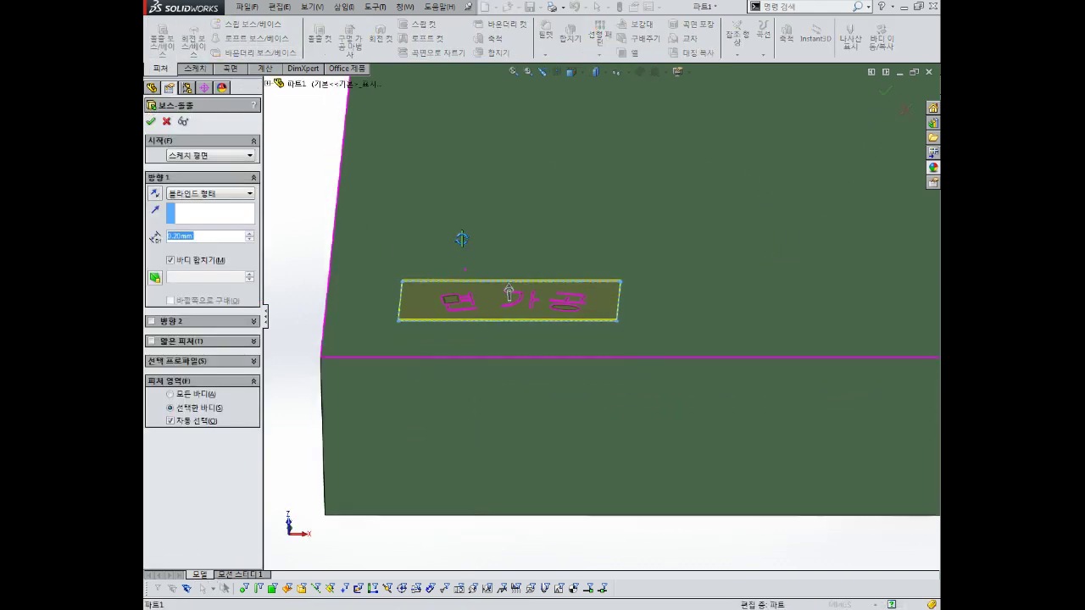
{"action": "left_click", "coordinate": [156, 197]}
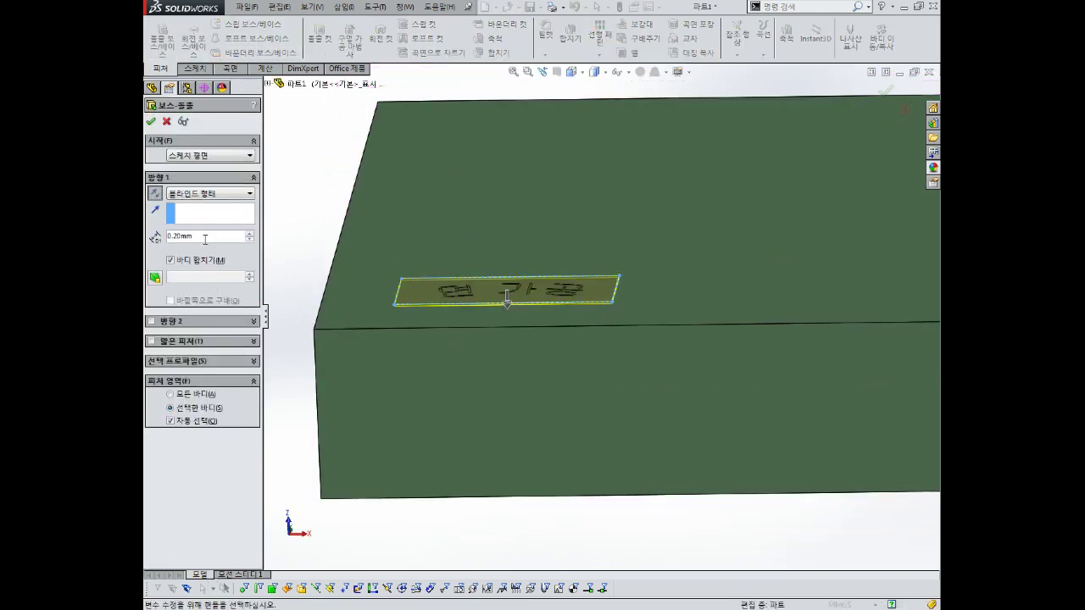
{"action": "left_click", "coordinate": [151, 121]}
{"action": "key", "text": "ctrl+1"}
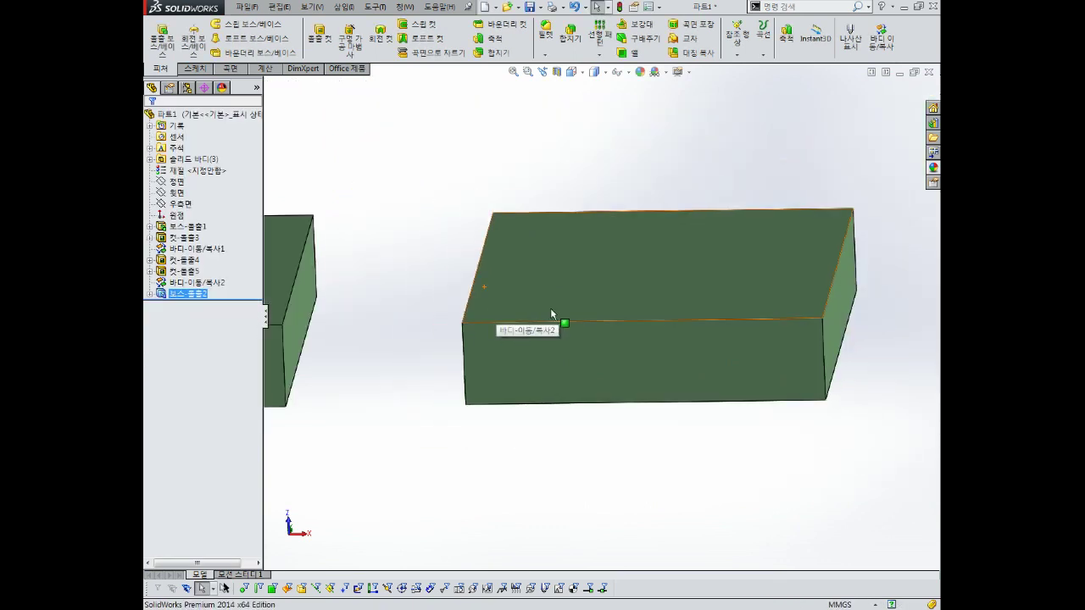
{"action": "scroll", "coordinate": [593, 339], "scroll_direction": "up", "scroll_amount": 4}
{"action": "scroll", "coordinate": [639, 259], "scroll_direction": "down", "scroll_amount": 3}
{"action": "mouse_move", "coordinate": [606, 271]}
{"action": "middle_mouse_down"}
{"action": "mouse_move", "coordinate": [616, 342]}
{"action": "mouse_move", "coordinate": [661, 262]}
{"action": "middle_mouse_up"}
{"action": "left_click", "coordinate": [660, 255]}
{"action": "key", "text": "ctrl+8"}
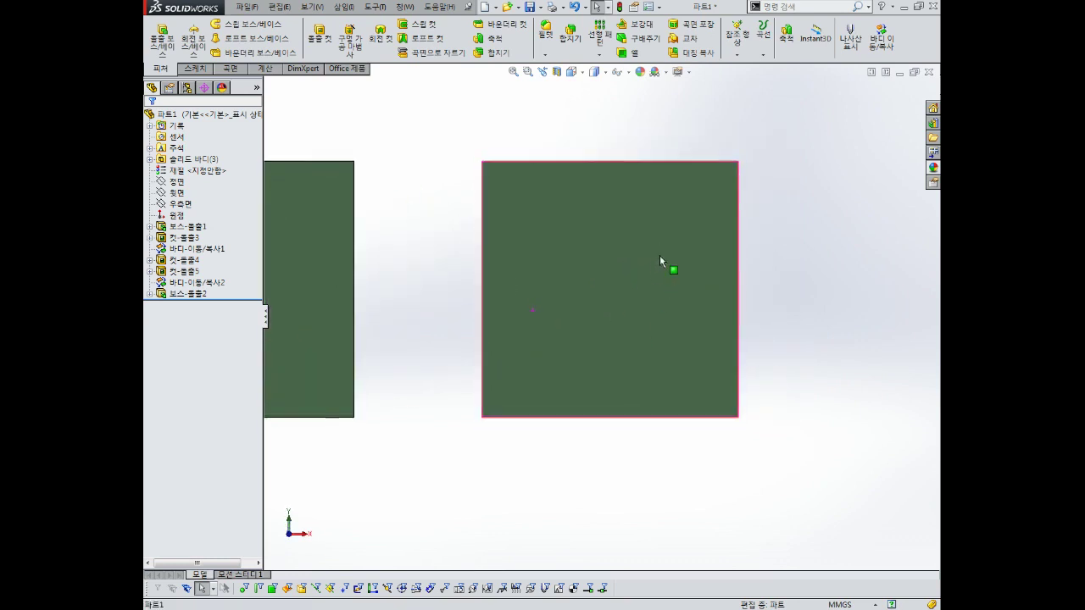
{"action": "scroll", "coordinate": [597, 306], "scroll_direction": "up", "scroll_amount": 2}
{"action": "mouse_move", "coordinate": [499, 363]}
{"action": "middle_mouse_down"}
{"action": "mouse_move", "coordinate": [498, 306]}
{"action": "mouse_move", "coordinate": [530, 290]}
{"action": "middle_mouse_up"}
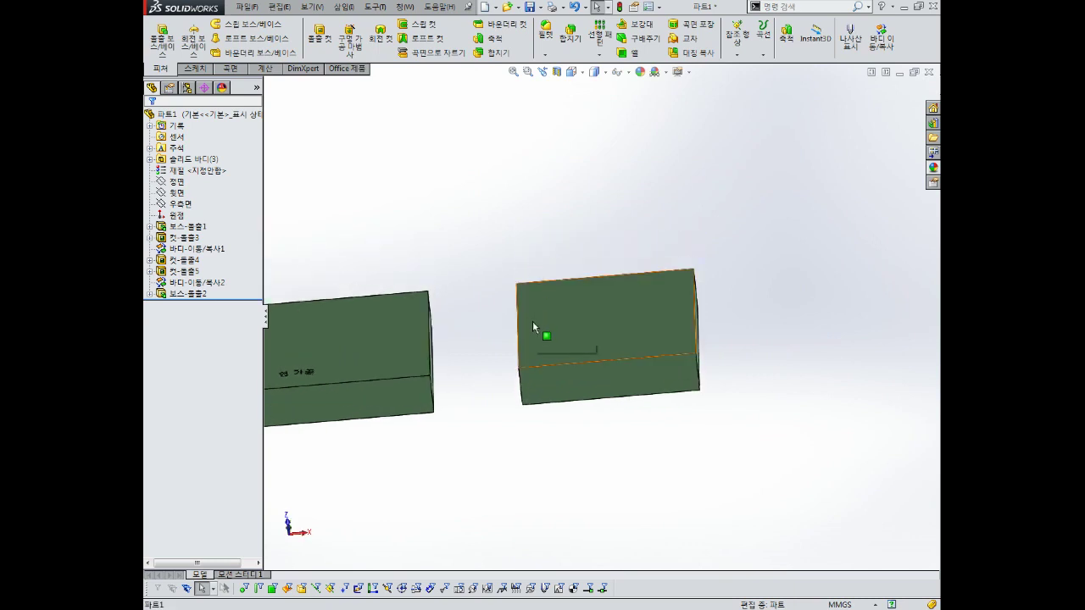
{"action": "key", "text": "z"}
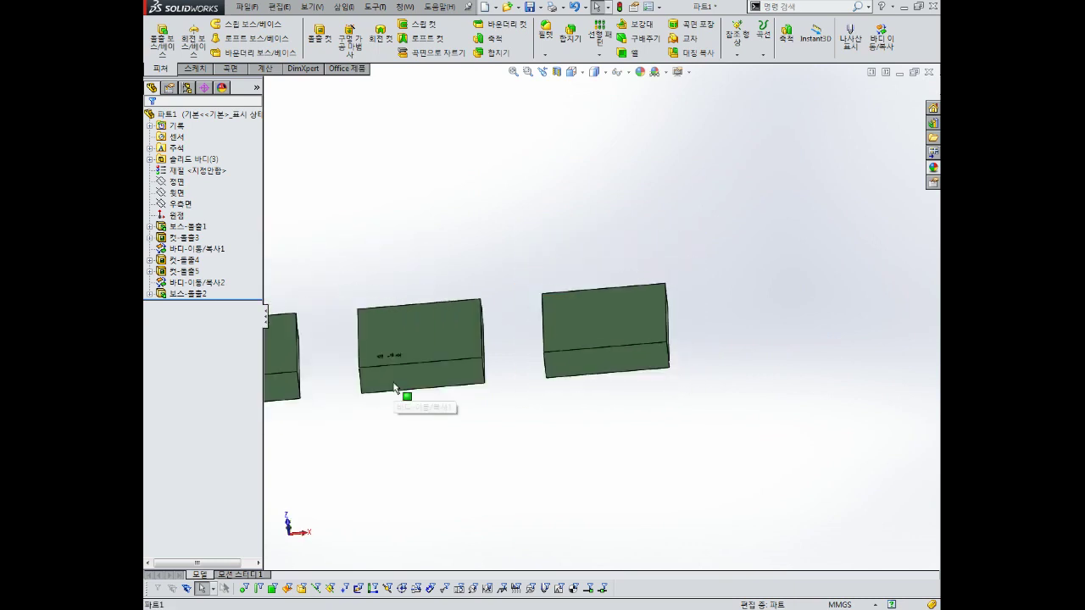
{"action": "middle_click_drag", "start_coordinate": [443, 366], "coordinate": [448, 341]}
{"action": "scroll", "coordinate": [450, 358], "scroll_direction": "up", "scroll_amount": 3}
{"action": "scroll", "coordinate": [585, 304], "scroll_direction": "down", "scroll_amount": 3}
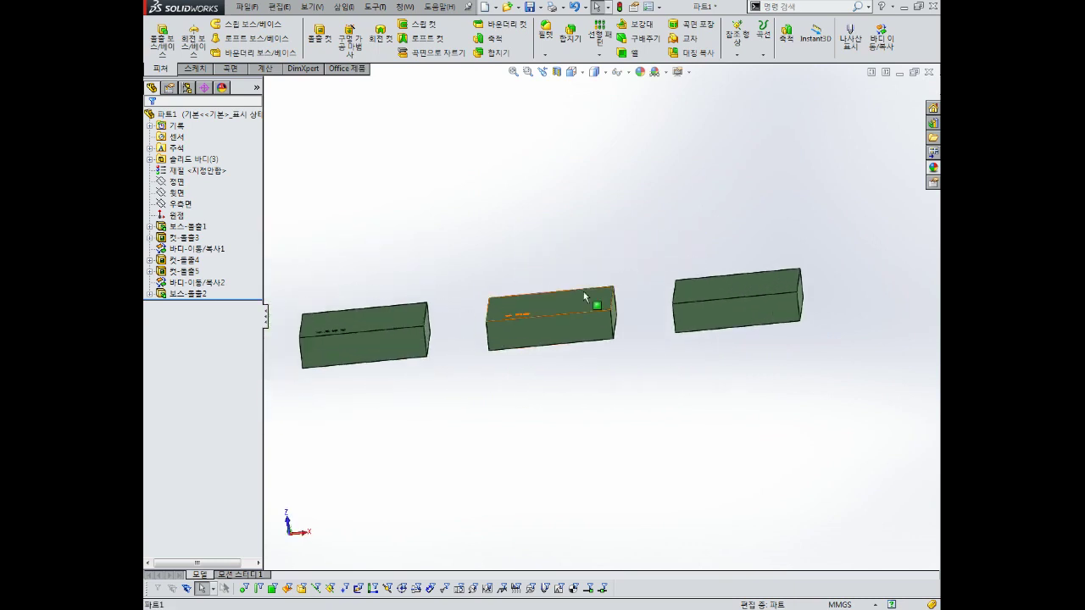
{"action": "middle_click_drag", "start_coordinate": [585, 304], "coordinate": [562, 335]}
{"action": "scroll", "coordinate": [524, 329], "scroll_direction": "down", "scroll_amount": 2}
{"action": "scroll", "coordinate": [405, 339], "scroll_direction": "up", "scroll_amount": 2}
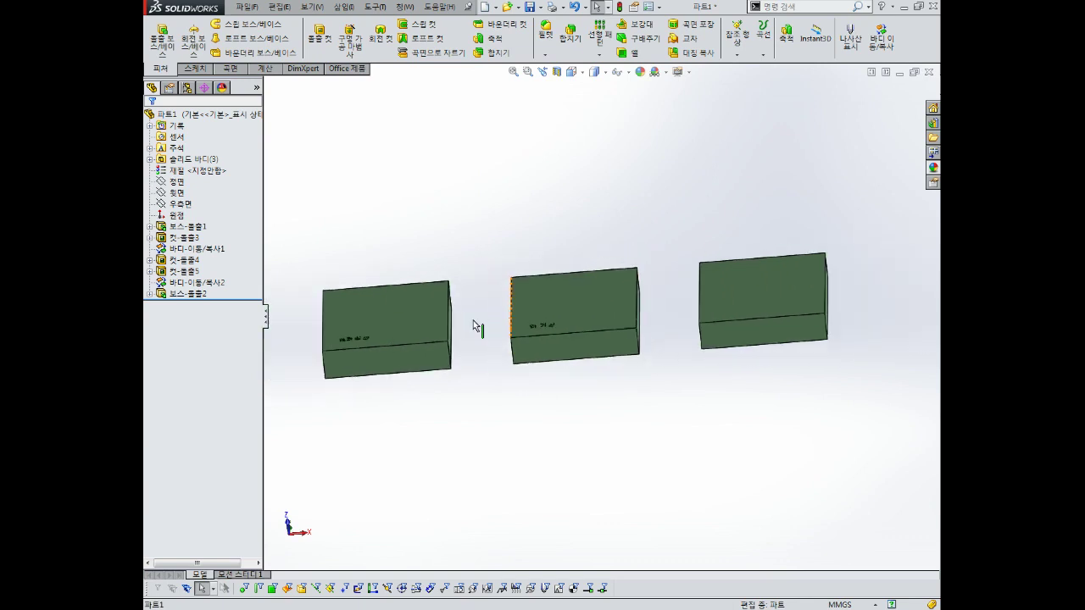
{"action": "scroll", "coordinate": [475, 327], "scroll_direction": "down", "scroll_amount": 2}
{"action": "left_click", "coordinate": [425, 289]}
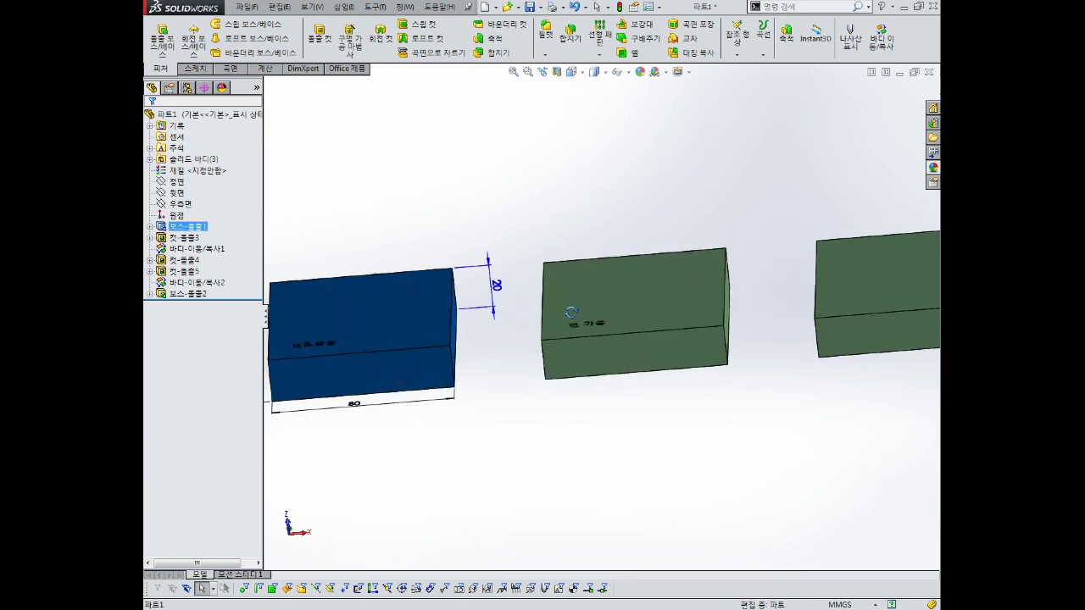
{"action": "left_click", "coordinate": [669, 287]}
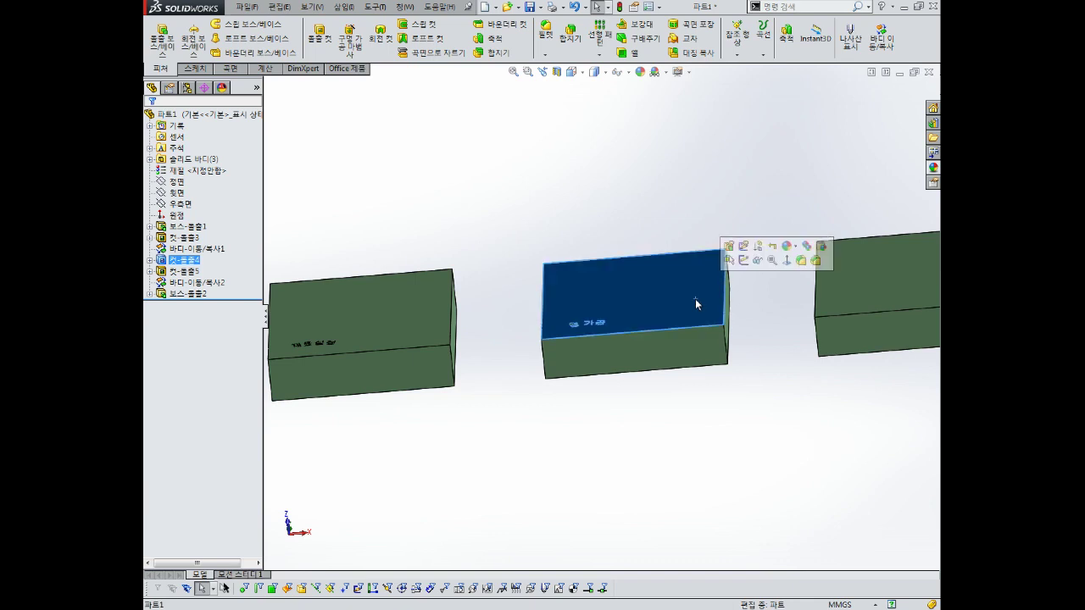
{"action": "left_click", "coordinate": [708, 291]}
{"action": "left_click", "coordinate": [708, 292]}
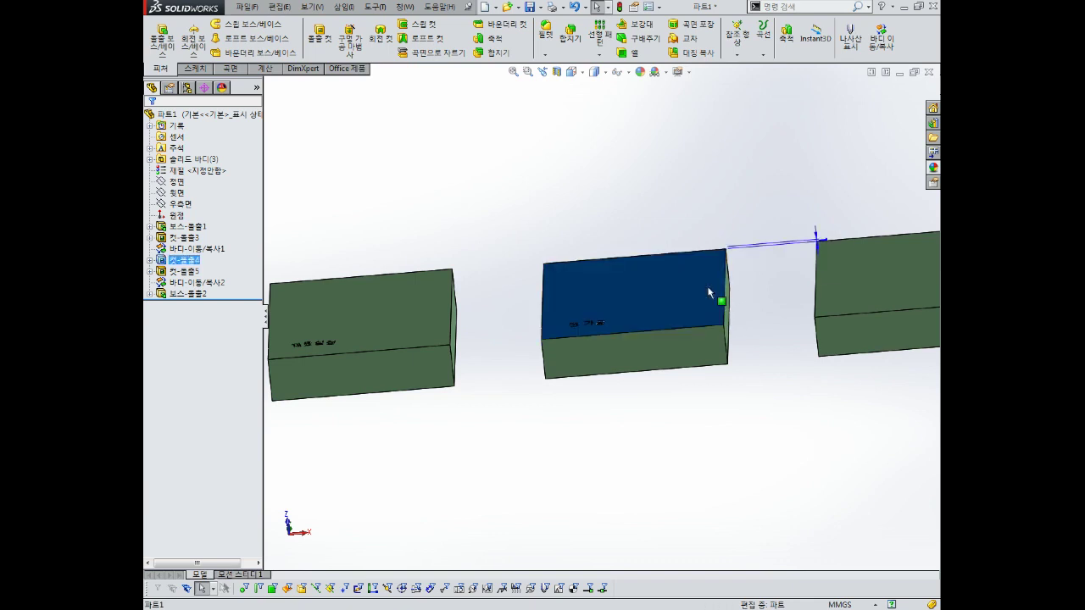
{"action": "scroll", "coordinate": [819, 239], "scroll_direction": "down", "scroll_amount": 1}
{"action": "scroll", "coordinate": [815, 247], "scroll_direction": "down", "scroll_amount": 2}
{"action": "scroll", "coordinate": [810, 269], "scroll_direction": "up", "scroll_amount": 3}
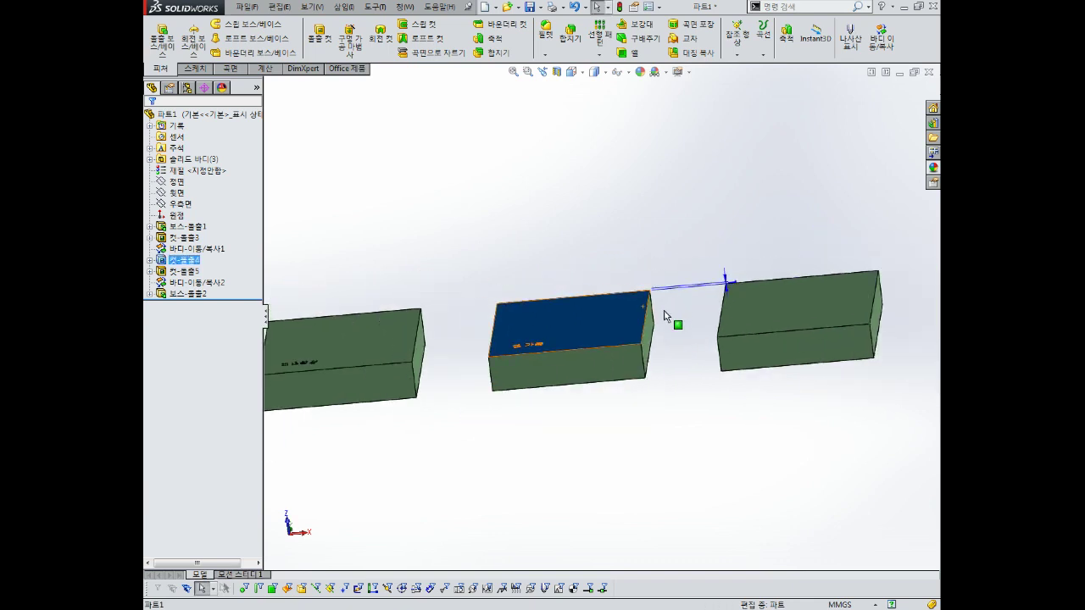
{"action": "left_click", "coordinate": [661, 315]}
{"action": "left_click", "coordinate": [391, 329]}
{"action": "scroll", "coordinate": [596, 366], "scroll_direction": "down", "scroll_amount": 3}
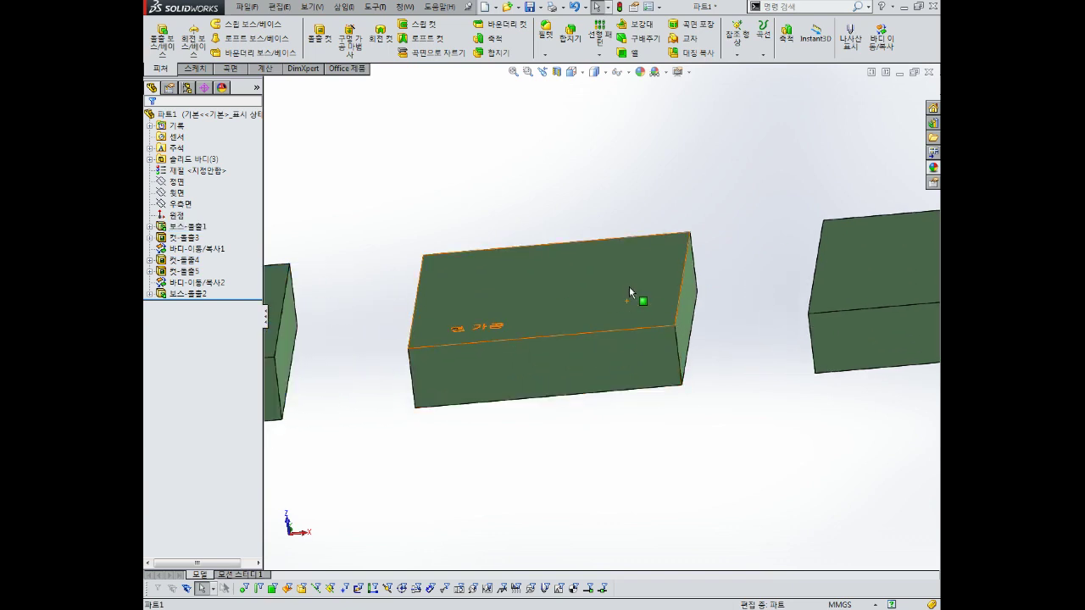
{"action": "left_click", "coordinate": [651, 370]}
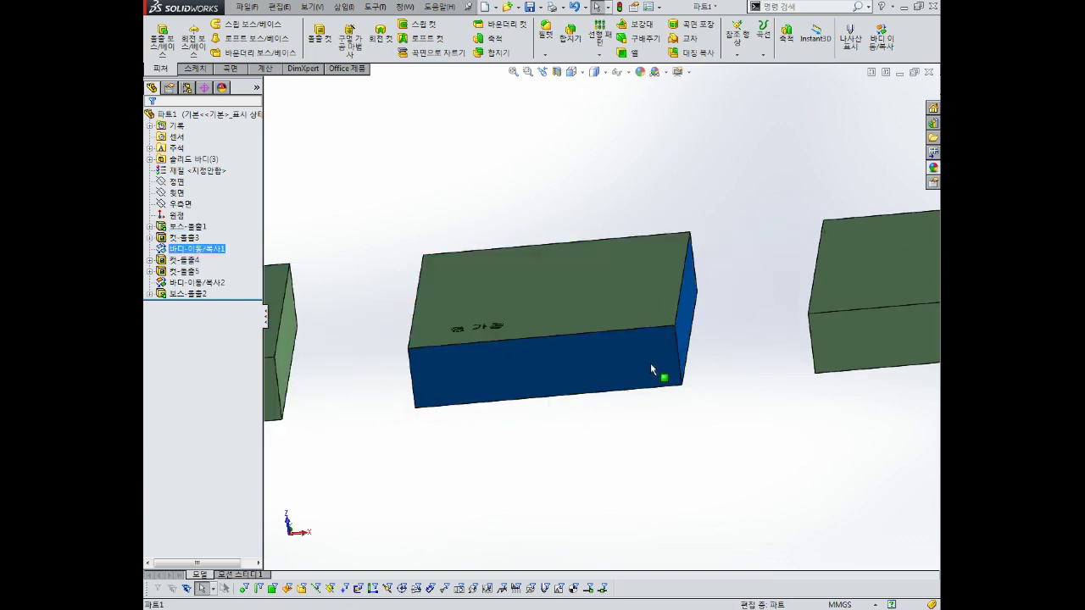
{"action": "key", "text": "Escape"}
{"action": "middle_click_drag", "start_coordinate": [650, 371], "coordinate": [632, 306]}
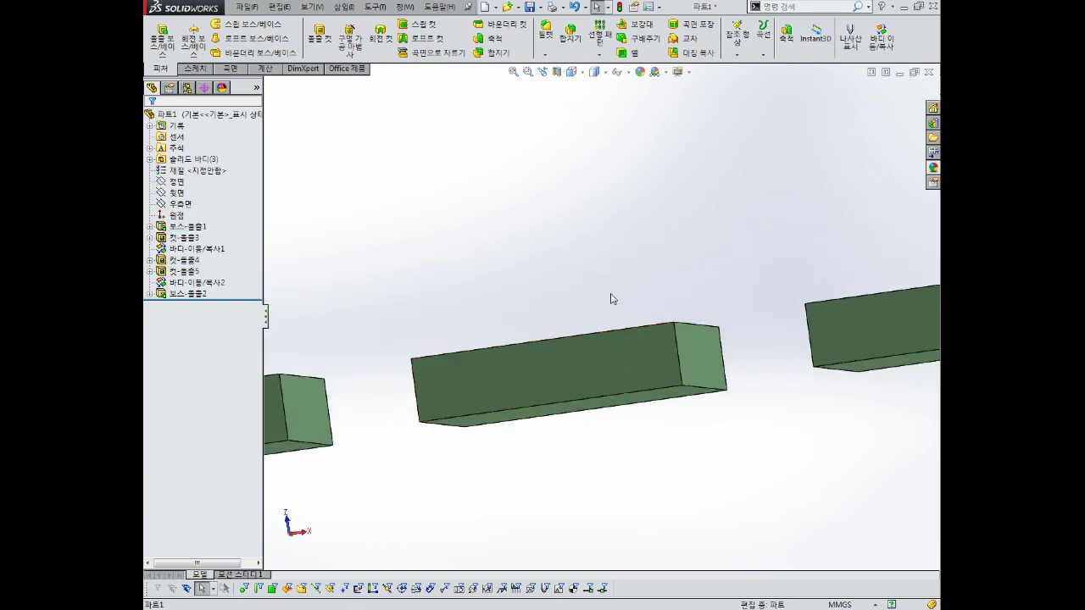
{"action": "scroll", "coordinate": [642, 375], "scroll_direction": "up", "scroll_amount": 2}
{"action": "scroll", "coordinate": [642, 370], "scroll_direction": "down", "scroll_amount": 3}
{"action": "mouse_move", "coordinate": [641, 371]}
{"action": "middle_mouse_down"}
{"action": "mouse_move", "coordinate": [628, 309]}
{"action": "mouse_move", "coordinate": [642, 409]}
{"action": "mouse_move", "coordinate": [632, 373]}
{"action": "middle_mouse_up"}
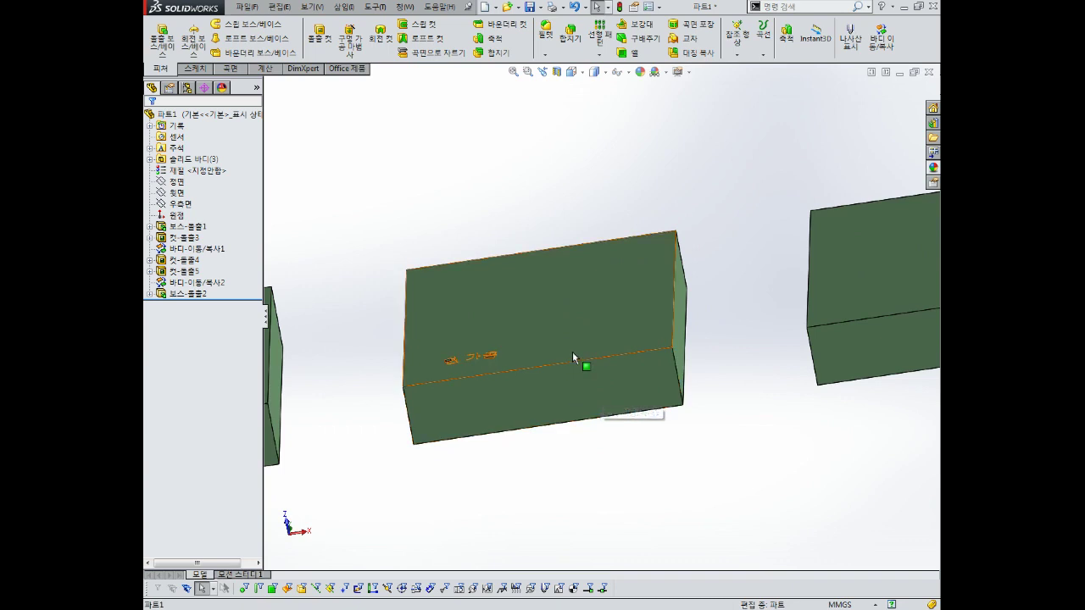
{"action": "mouse_move", "coordinate": [562, 340]}
{"action": "middle_mouse_down"}
{"action": "mouse_move", "coordinate": [560, 350]}
{"action": "mouse_move", "coordinate": [554, 297]}
{"action": "middle_mouse_up"}
{"action": "scroll", "coordinate": [555, 348], "scroll_direction": "up", "scroll_amount": 2}
{"action": "scroll", "coordinate": [551, 348], "scroll_direction": "down", "scroll_amount": 3}
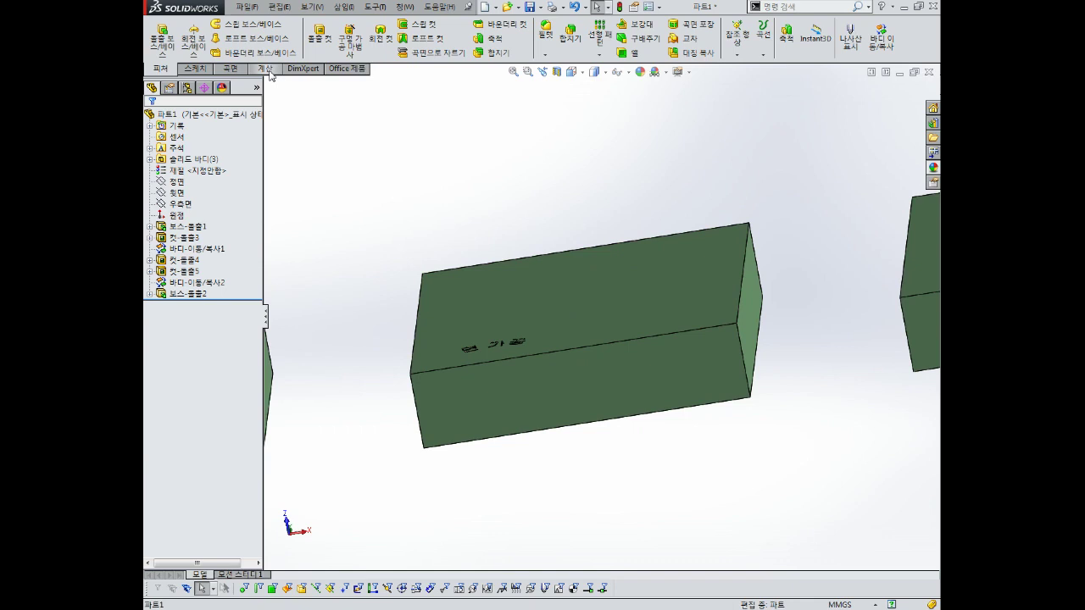
{"action": "left_click", "coordinate": [266, 69]}
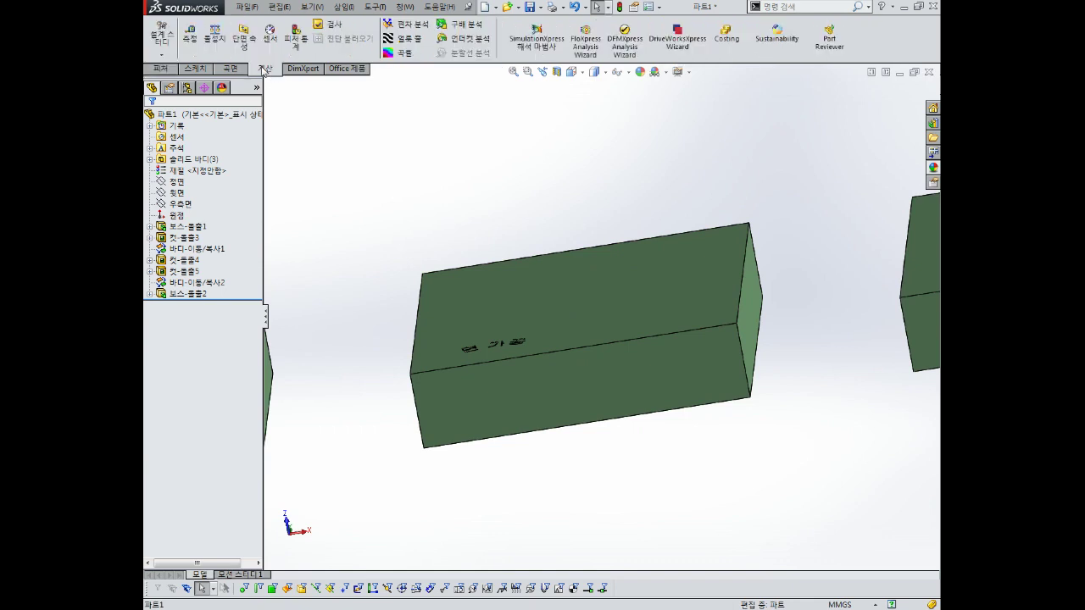
{"action": "left_click", "coordinate": [192, 35]}
{"action": "mouse_move", "coordinate": [416, 174]}
{"action": "middle_mouse_down"}
{"action": "mouse_move", "coordinate": [617, 322]}
{"action": "mouse_move", "coordinate": [666, 327]}
{"action": "mouse_move", "coordinate": [651, 306]}
{"action": "mouse_move", "coordinate": [704, 428]}
{"action": "mouse_move", "coordinate": [721, 441]}
{"action": "mouse_move", "coordinate": [731, 413]}
{"action": "mouse_move", "coordinate": [751, 436]}
{"action": "mouse_move", "coordinate": [479, 457]}
{"action": "mouse_move", "coordinate": [399, 390]}
{"action": "middle_mouse_up"}
{"action": "left_click", "coordinate": [649, 302]}
{"action": "left_click", "coordinate": [727, 412]}
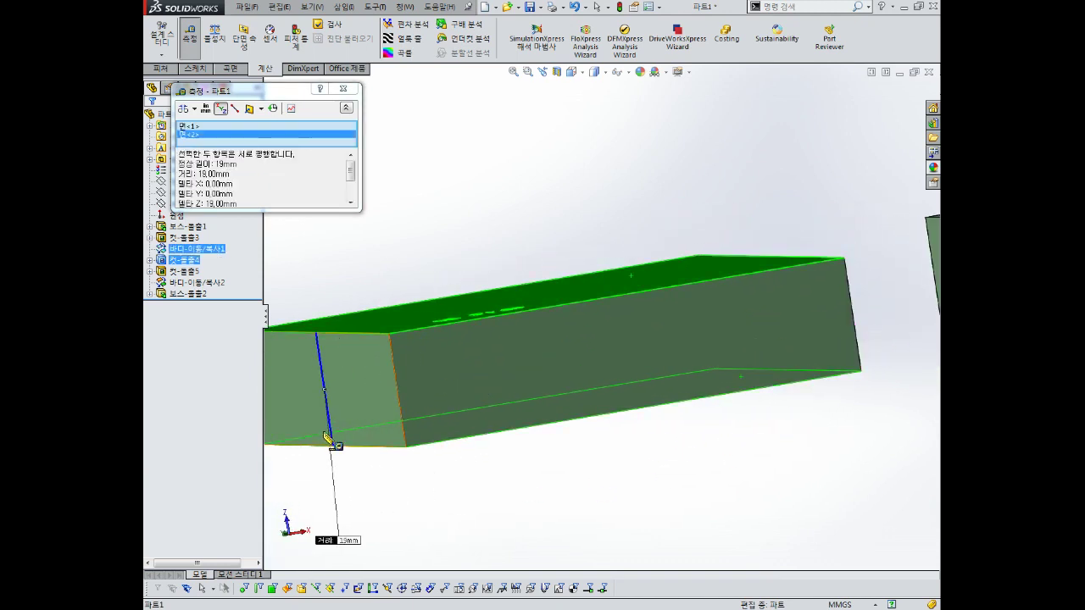
{"action": "scroll", "coordinate": [381, 407], "scroll_direction": "down", "scroll_amount": 2}
{"action": "scroll", "coordinate": [441, 381], "scroll_direction": "down", "scroll_amount": 1}
{"action": "scroll", "coordinate": [446, 280], "scroll_direction": "up", "scroll_amount": 3}
{"action": "mouse_move", "coordinate": [473, 356]}
{"action": "middle_mouse_down"}
{"action": "mouse_move", "coordinate": [648, 363]}
{"action": "mouse_move", "coordinate": [664, 340]}
{"action": "mouse_move", "coordinate": [681, 356]}
{"action": "mouse_move", "coordinate": [670, 324]}
{"action": "mouse_move", "coordinate": [611, 286]}
{"action": "middle_mouse_up"}
{"action": "key", "text": "Escape"}
{"action": "left_click", "coordinate": [681, 356]}
{"action": "scroll", "coordinate": [574, 268], "scroll_direction": "down", "scroll_amount": 3}
{"action": "left_click", "coordinate": [587, 225]}
{"action": "mouse_move", "coordinate": [601, 250]}
{"action": "middle_mouse_down"}
{"action": "mouse_move", "coordinate": [581, 230]}
{"action": "mouse_move", "coordinate": [577, 334]}
{"action": "mouse_move", "coordinate": [617, 352]}
{"action": "middle_mouse_up"}
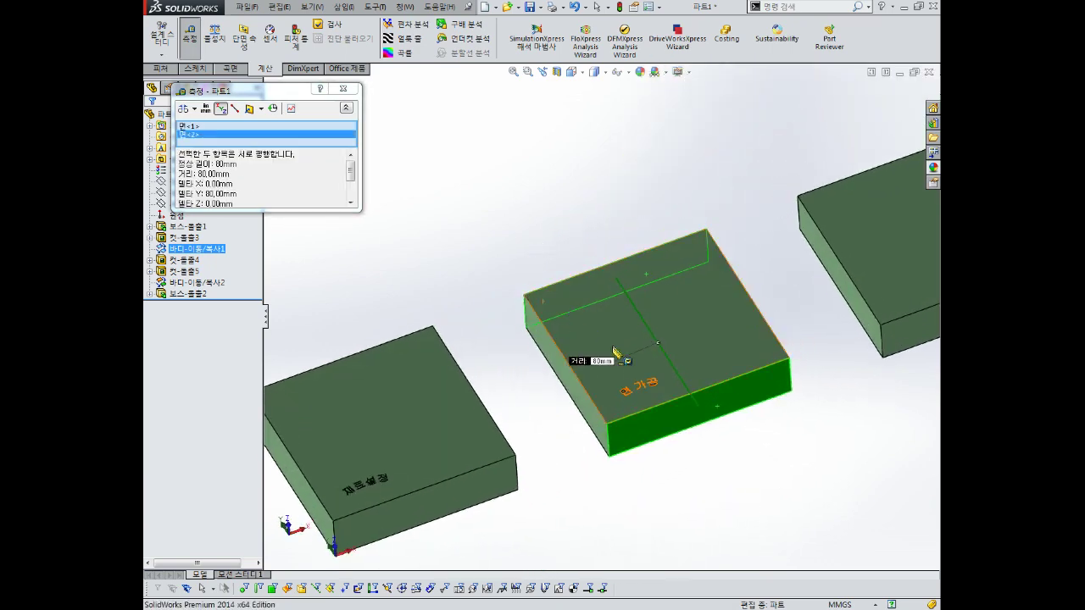
{"action": "left_click", "coordinate": [567, 371]}
{"action": "middle_click_drag", "start_coordinate": [719, 308], "coordinate": [670, 377]}
{"action": "left_click", "coordinate": [751, 297]}
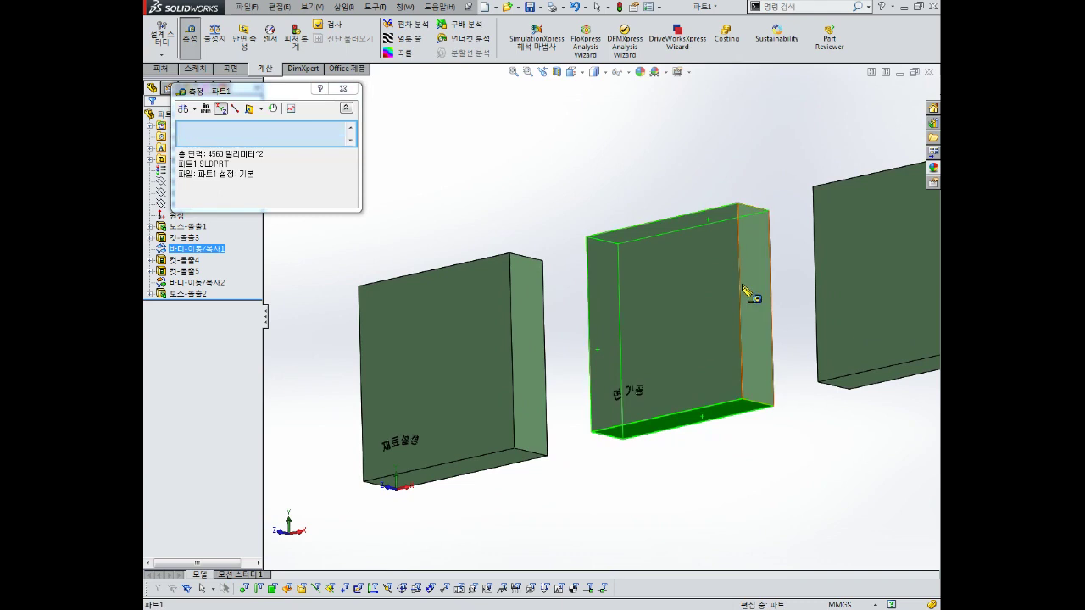
{"action": "left_click", "coordinate": [343, 88]}
{"action": "left_click", "coordinate": [201, 52]}
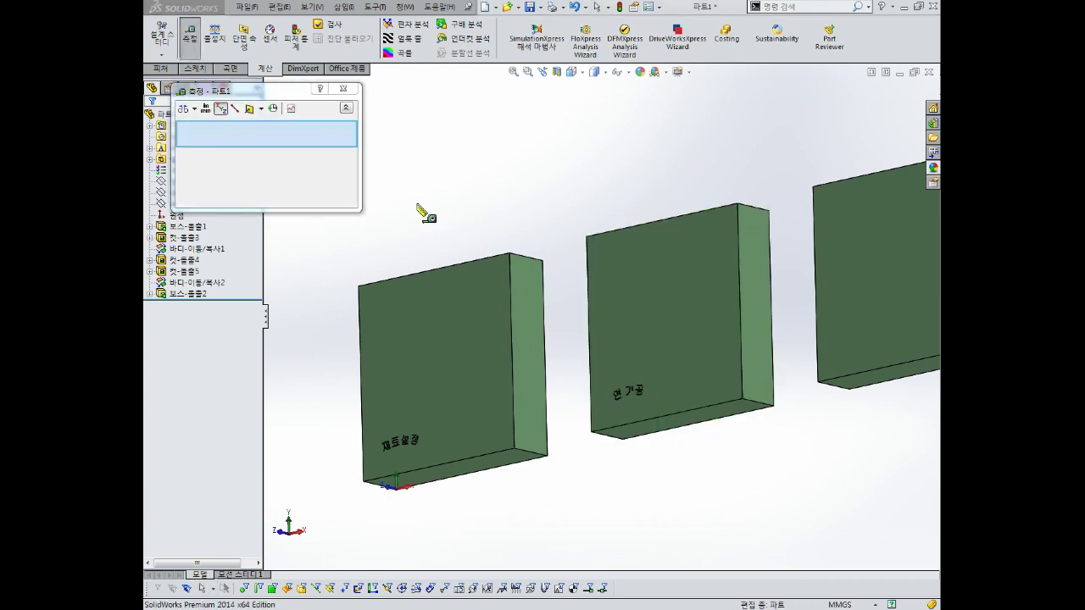
{"action": "middle_click_drag", "start_coordinate": [578, 342], "coordinate": [587, 336]}
{"action": "left_click", "coordinate": [591, 339]}
{"action": "middle_click_drag", "start_coordinate": [720, 352], "coordinate": [788, 302]}
{"action": "left_click", "coordinate": [794, 288]}
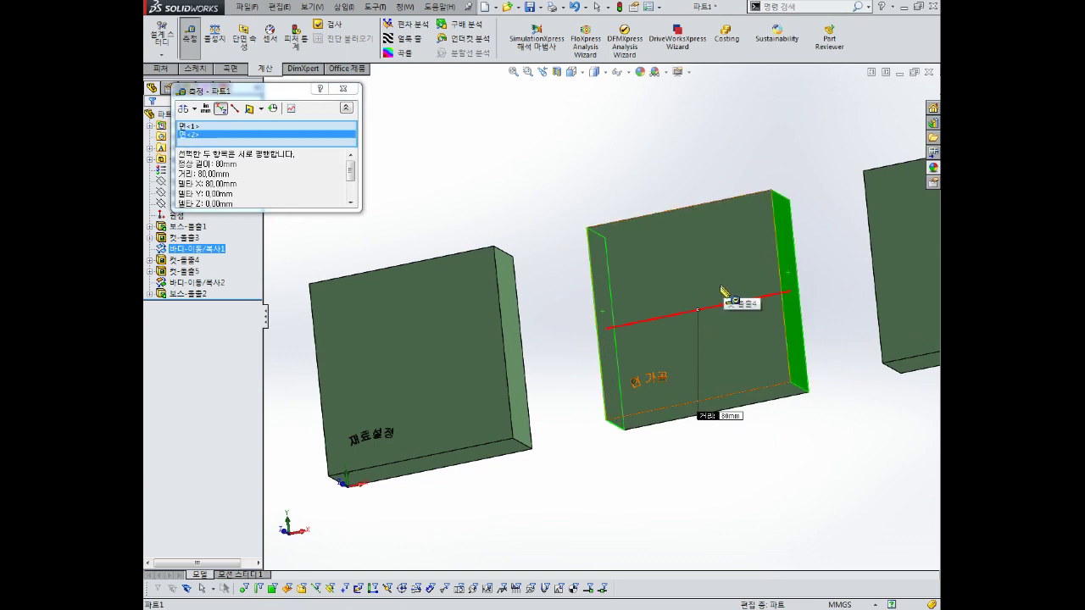
{"action": "middle_click_drag", "start_coordinate": [721, 295], "coordinate": [695, 314]}
{"action": "left_click", "coordinate": [342, 88]}
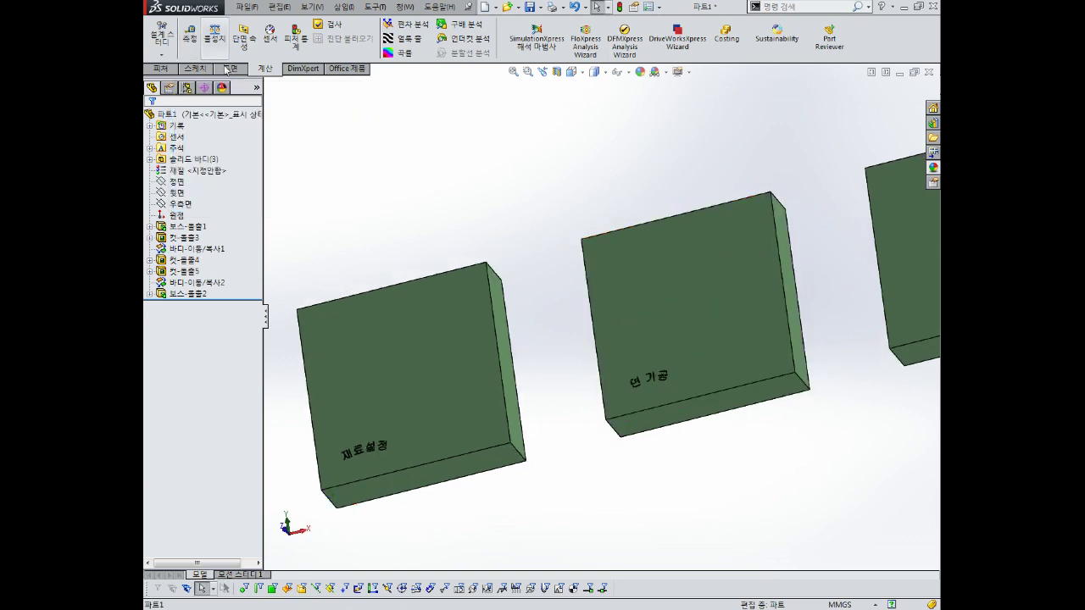
{"action": "left_click", "coordinate": [186, 40]}
{"action": "key", "text": "shift+Up"}
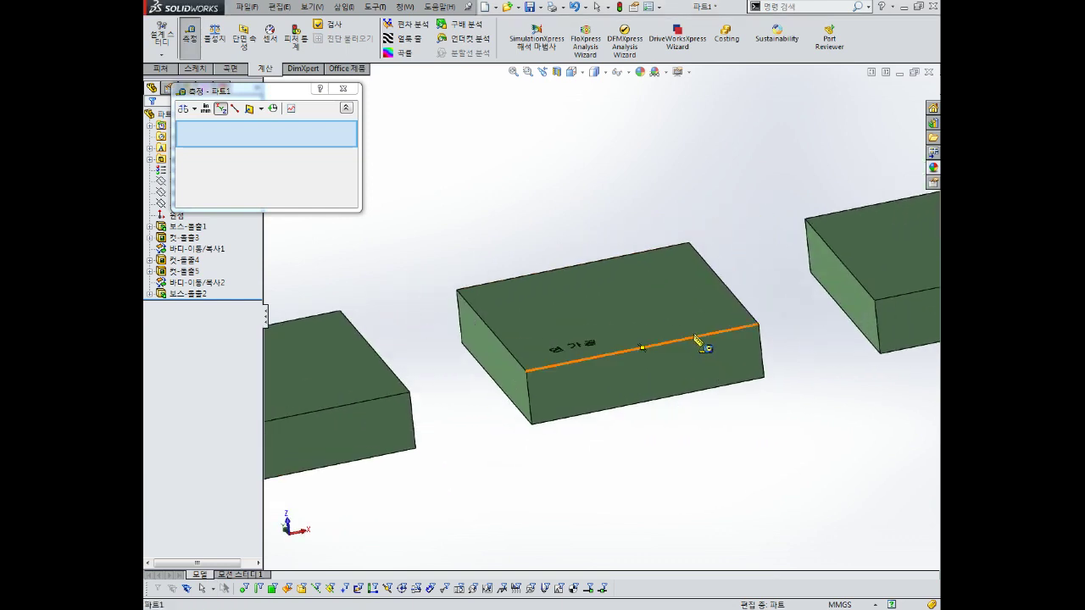
{"action": "left_click", "coordinate": [697, 341]}
{"action": "middle_click_drag", "start_coordinate": [697, 342], "coordinate": [700, 438]}
{"action": "left_click", "coordinate": [697, 248]}
{"action": "middle_click_drag", "start_coordinate": [702, 293], "coordinate": [695, 315]}
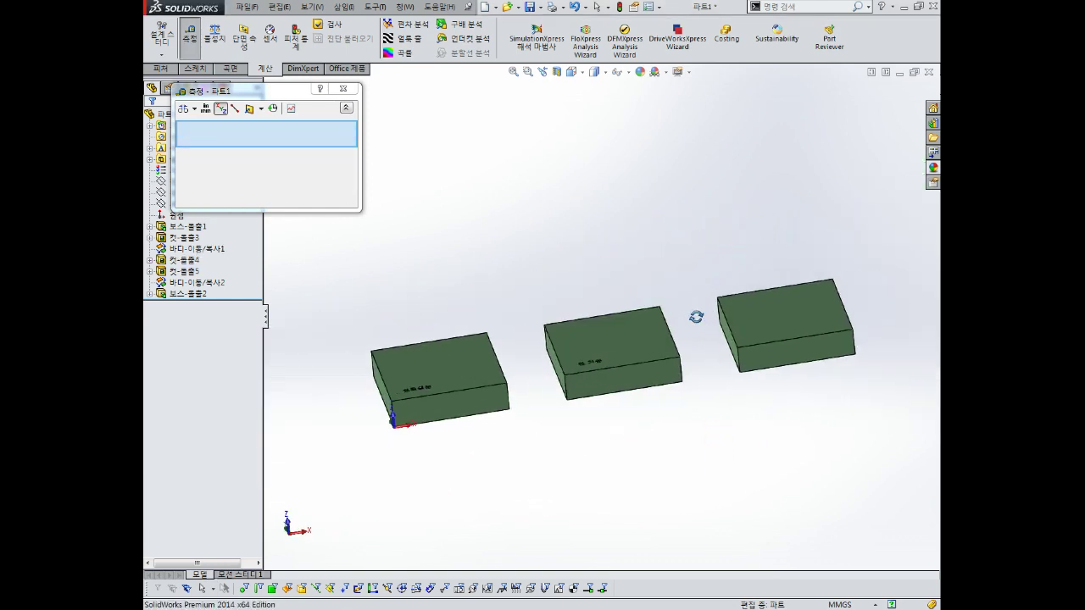
{"action": "left_click", "coordinate": [791, 318]}
{"action": "key", "text": "Escape"}
{"action": "mouse_move", "coordinate": [775, 375]}
{"action": "middle_mouse_down"}
{"action": "mouse_move", "coordinate": [763, 320]}
{"action": "mouse_move", "coordinate": [581, 288]}
{"action": "mouse_move", "coordinate": [514, 298]}
{"action": "mouse_move", "coordinate": [609, 326]}
{"action": "mouse_move", "coordinate": [597, 353]}
{"action": "middle_mouse_up"}
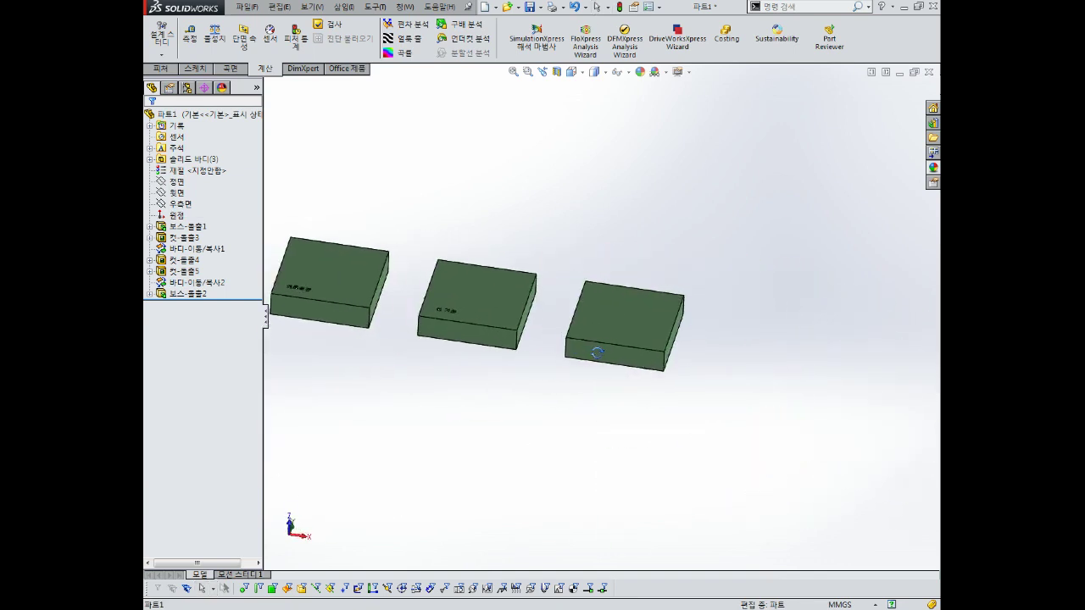
{"action": "scroll", "coordinate": [627, 335], "scroll_direction": "down", "scroll_amount": 2}
{"action": "key", "text": "ctrl+1"}
{"action": "scroll", "coordinate": [601, 322], "scroll_direction": "up", "scroll_amount": 3}
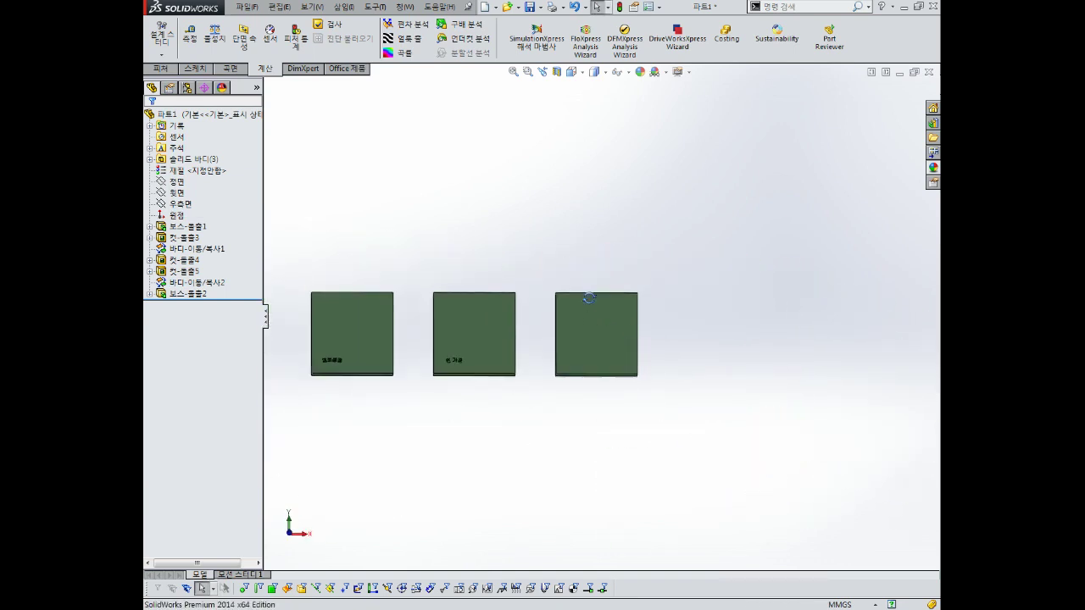
{"action": "scroll", "coordinate": [601, 298], "scroll_direction": "down", "scroll_amount": 2}
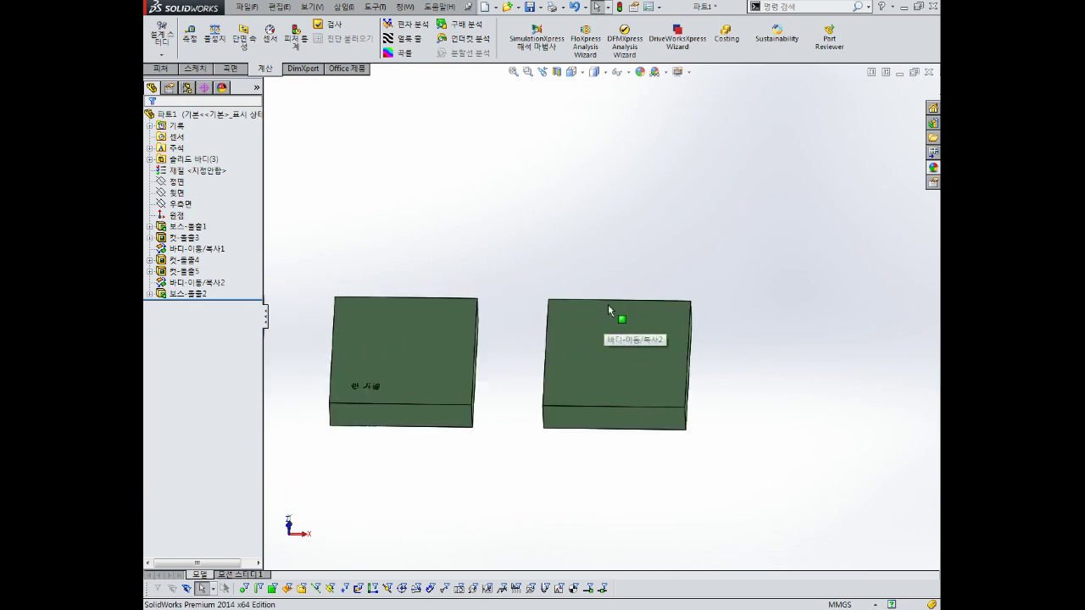
{"action": "left_click", "coordinate": [161, 68]}
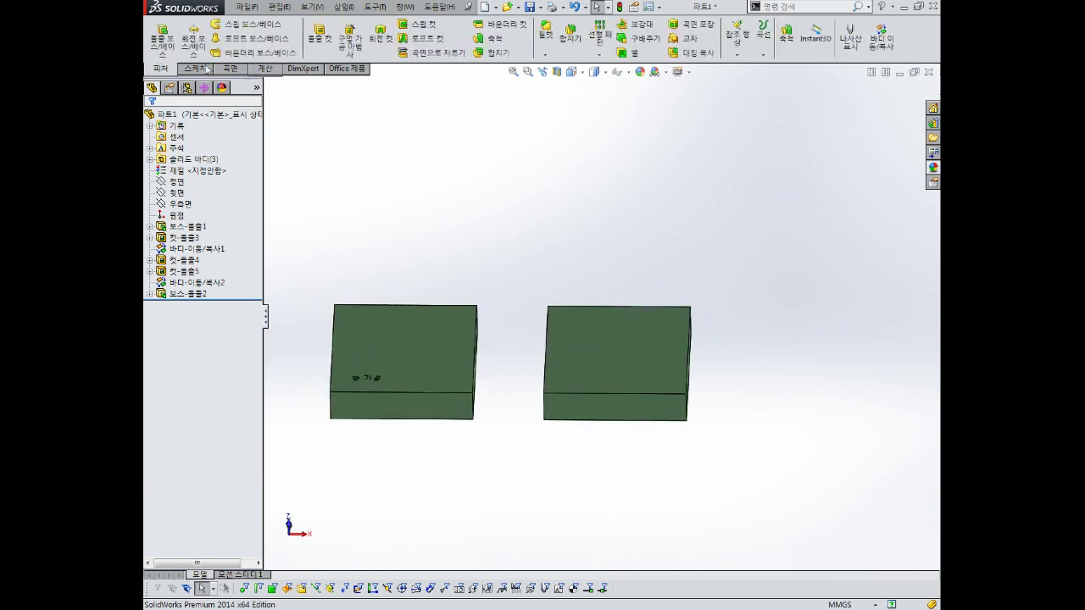
- Start a Ø6.0 drill hole and choose the right block's top face for its position
{"action": "left_click", "coordinate": [355, 47]}
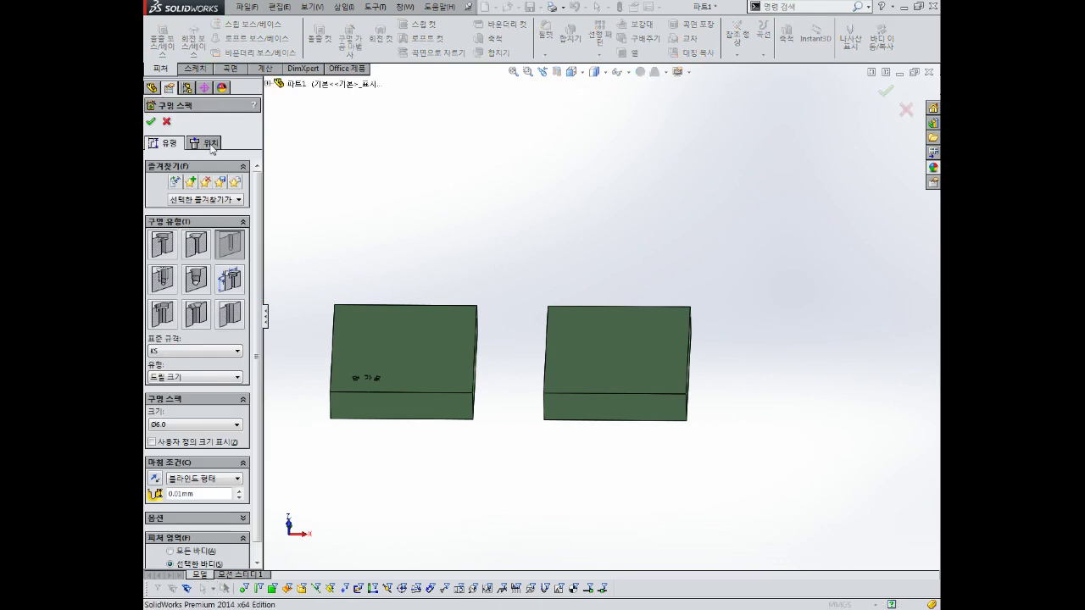
{"action": "left_click", "coordinate": [211, 144]}
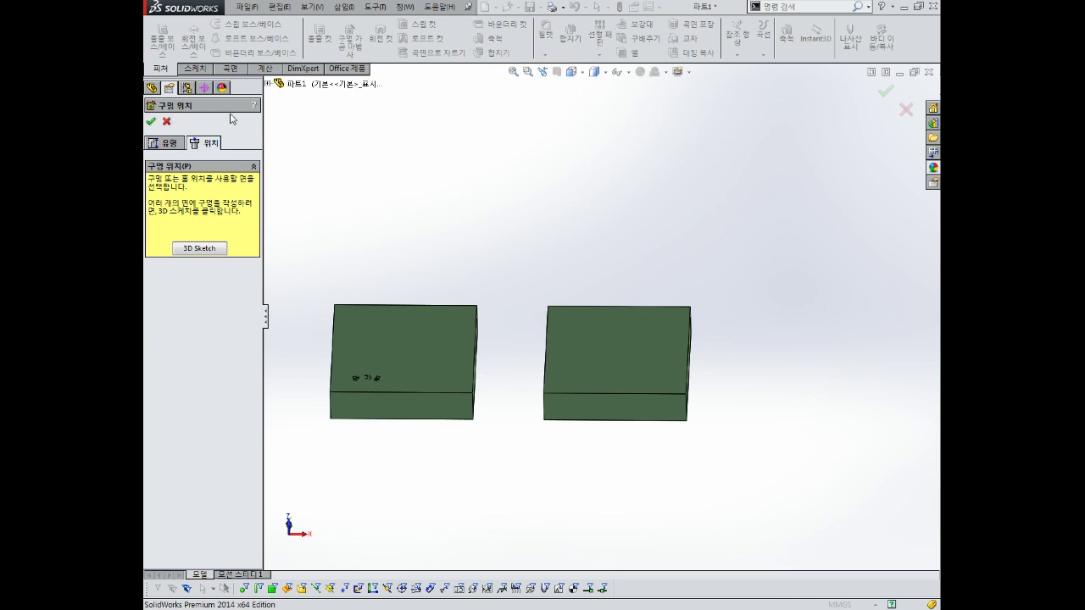
{"action": "left_click", "coordinate": [161, 144]}
{"action": "left_click", "coordinate": [212, 144]}
{"action": "scroll", "coordinate": [556, 280], "scroll_direction": "down", "scroll_amount": 2}
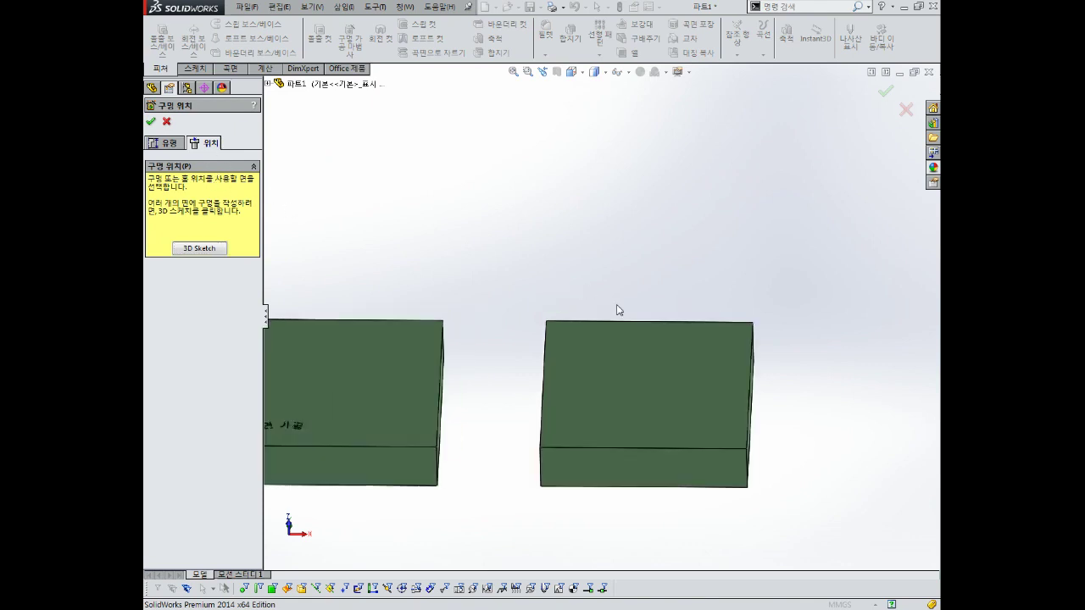
{"action": "left_click", "coordinate": [637, 349]}
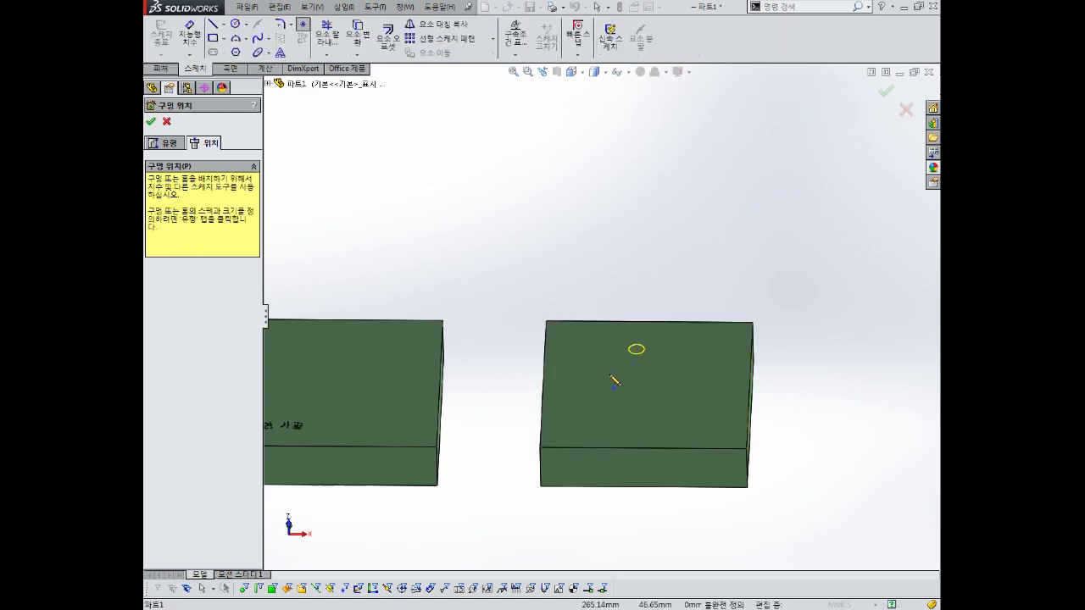
- Place two Ø6.0 hole points, one above the other, on the third block's top face
{"action": "scroll", "coordinate": [604, 370], "scroll_direction": "down", "scroll_amount": 2}
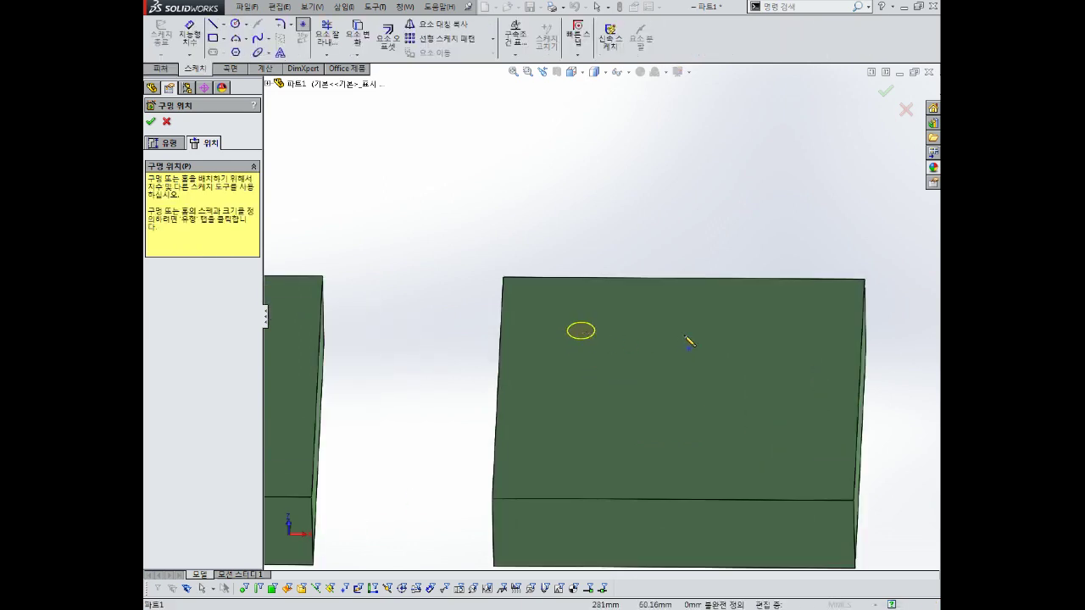
{"action": "left_click", "coordinate": [678, 312]}
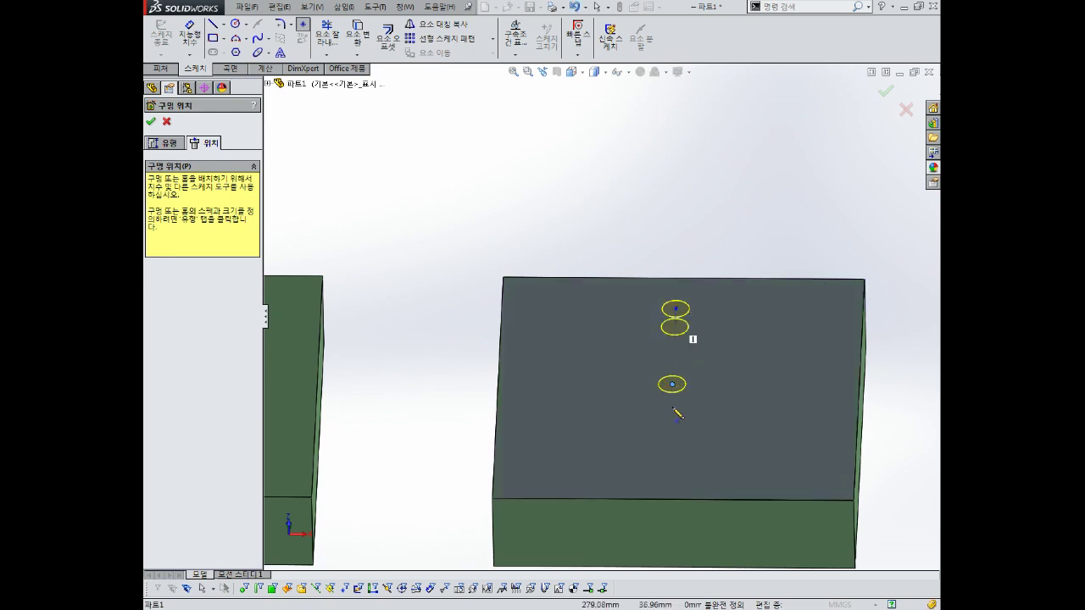
{"action": "key", "text": "ctrl+8"}
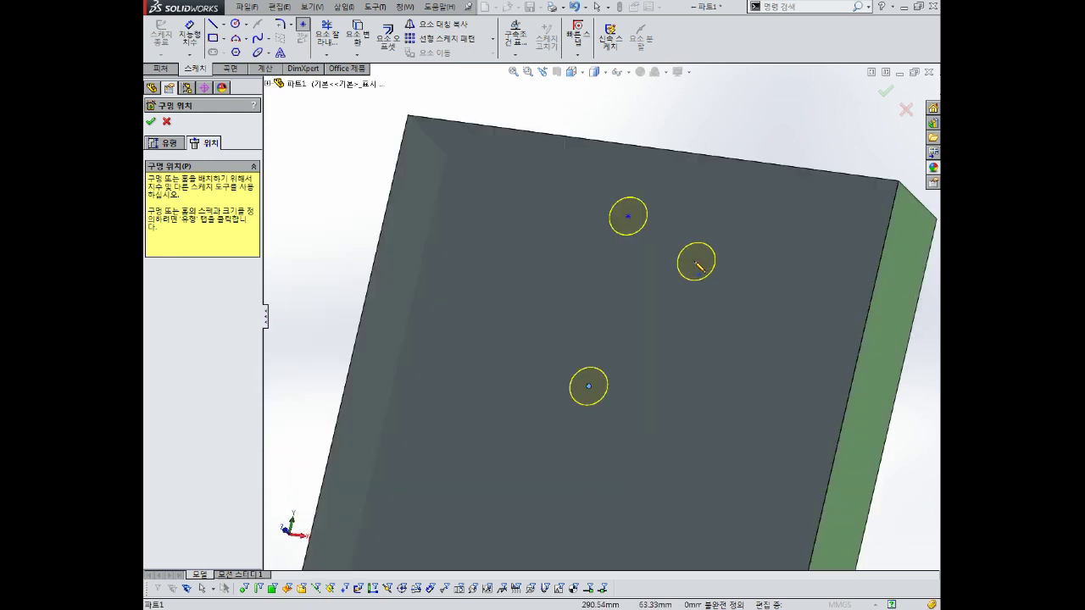
{"action": "key", "text": "ctrl+shift+z"}
{"action": "key", "text": "ctrl+z"}
{"action": "mouse_move", "coordinate": [656, 318]}
{"action": "middle_mouse_down"}
{"action": "mouse_move", "coordinate": [693, 296]}
{"action": "mouse_move", "coordinate": [705, 303]}
{"action": "mouse_move", "coordinate": [635, 347]}
{"action": "mouse_move", "coordinate": [613, 337]}
{"action": "mouse_move", "coordinate": [652, 318]}
{"action": "middle_mouse_up"}
{"action": "key", "text": "ctrl+8"}
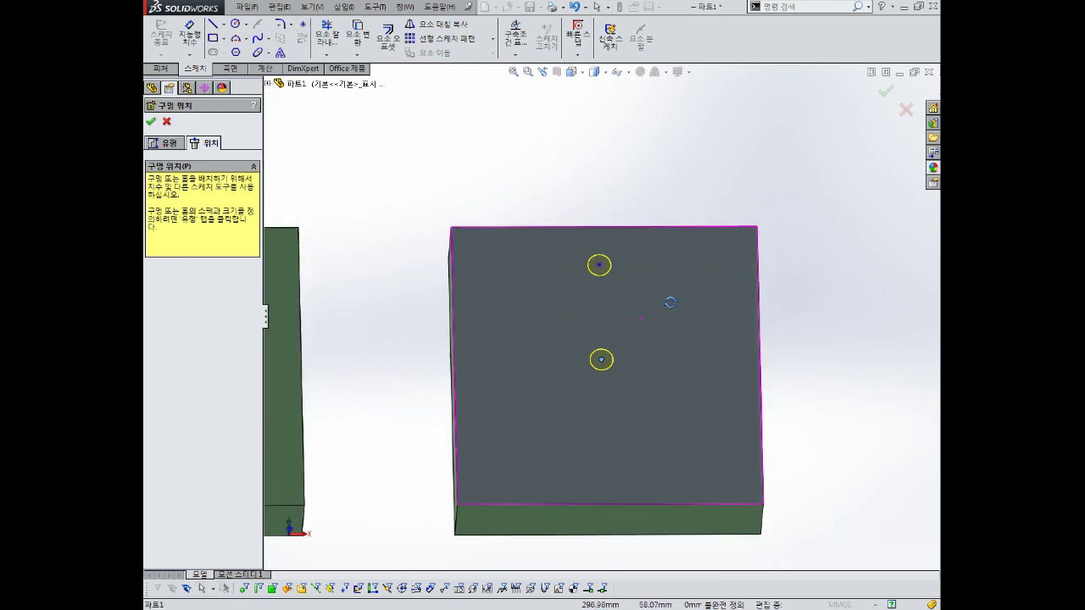
{"action": "key", "text": "f"}
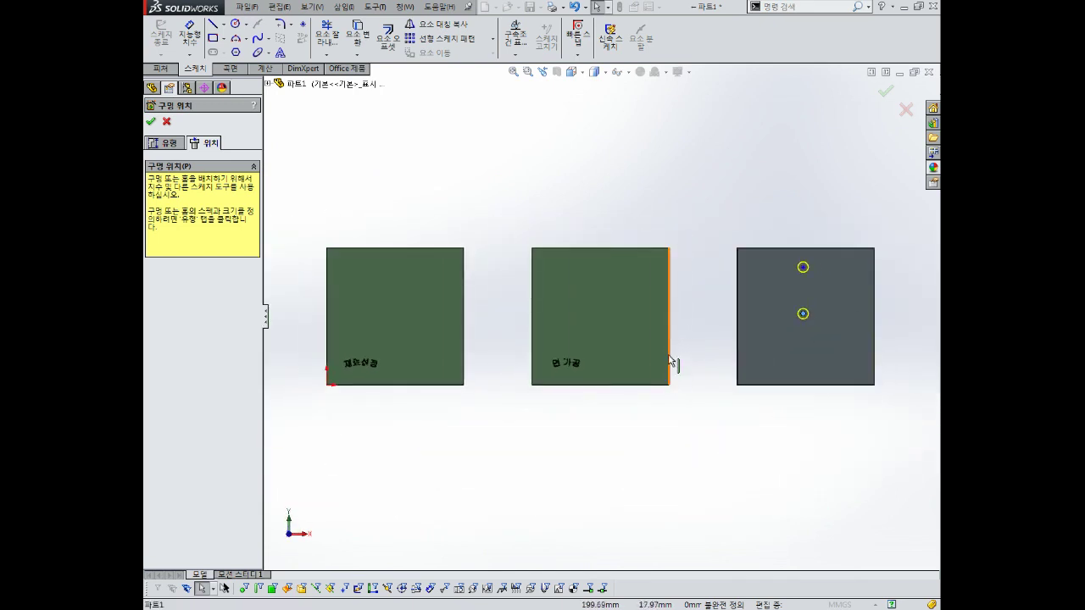
{"action": "scroll", "coordinate": [816, 315], "scroll_direction": "down", "scroll_amount": 4}
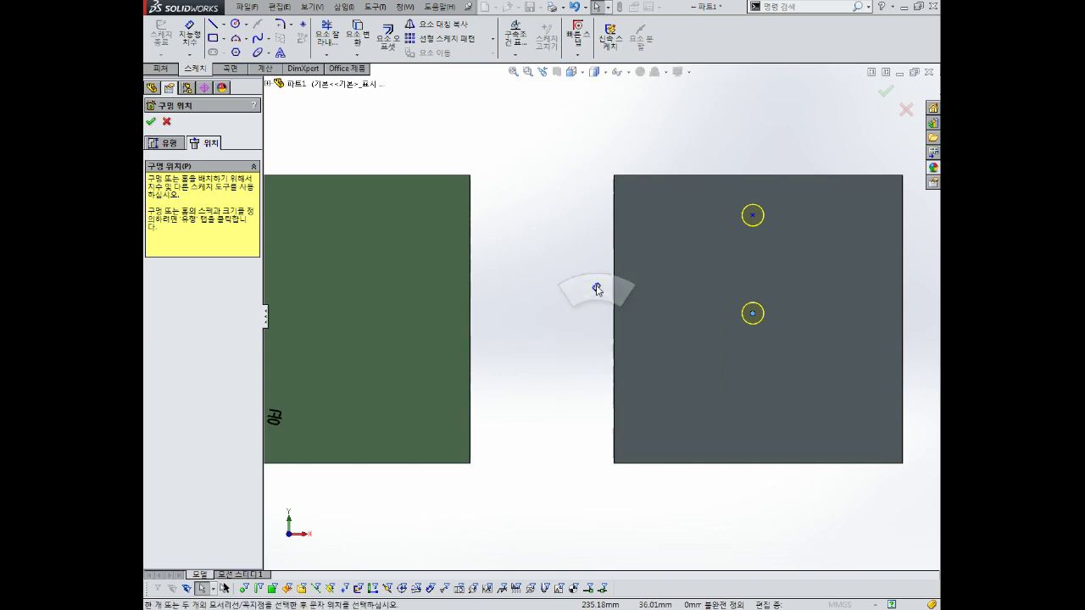
{"action": "right_click_drag", "start_coordinate": [597, 350], "coordinate": [593, 293]}
{"action": "left_click", "coordinate": [613, 350]}
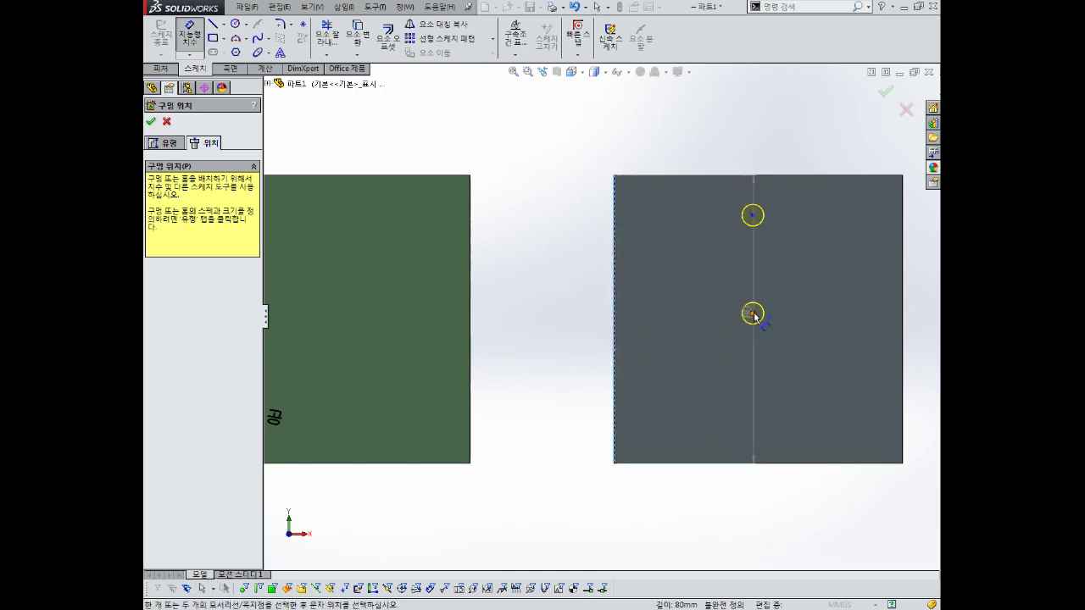
- Dimension the lower hole centre 40 mm from the left edge and 40 mm from the bottom edge
{"action": "left_click", "coordinate": [752, 313]}
{"action": "left_click", "coordinate": [703, 394]}
{"action": "type", "text": "40"}
{"action": "key", "text": "Return"}
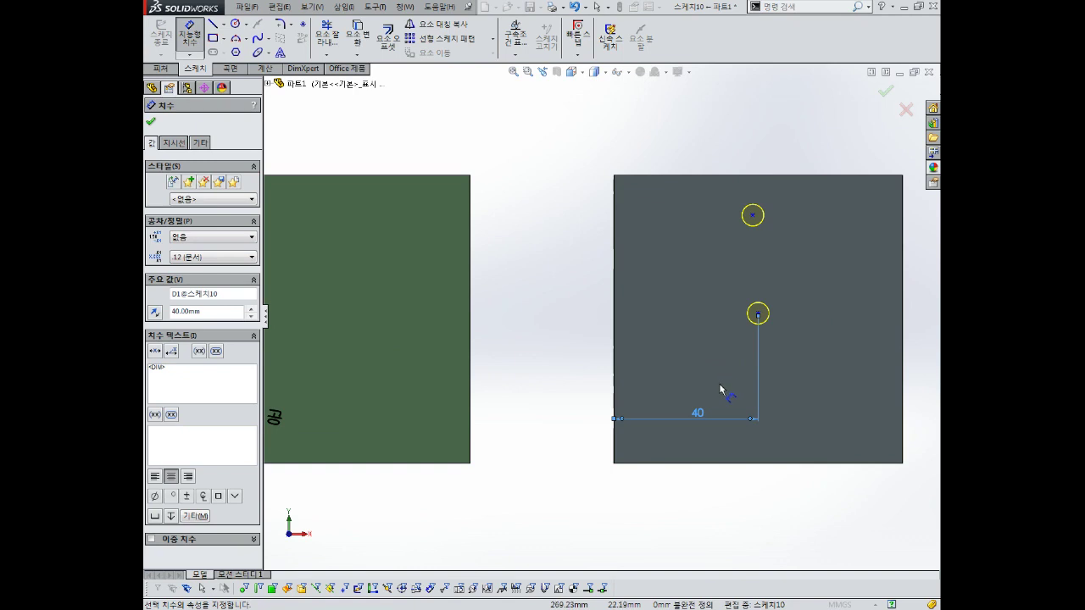
{"action": "left_click", "coordinate": [759, 315]}
{"action": "left_click", "coordinate": [800, 464]}
{"action": "left_click", "coordinate": [799, 405]}
{"action": "type", "text": "40"}
{"action": "key", "text": "Return"}
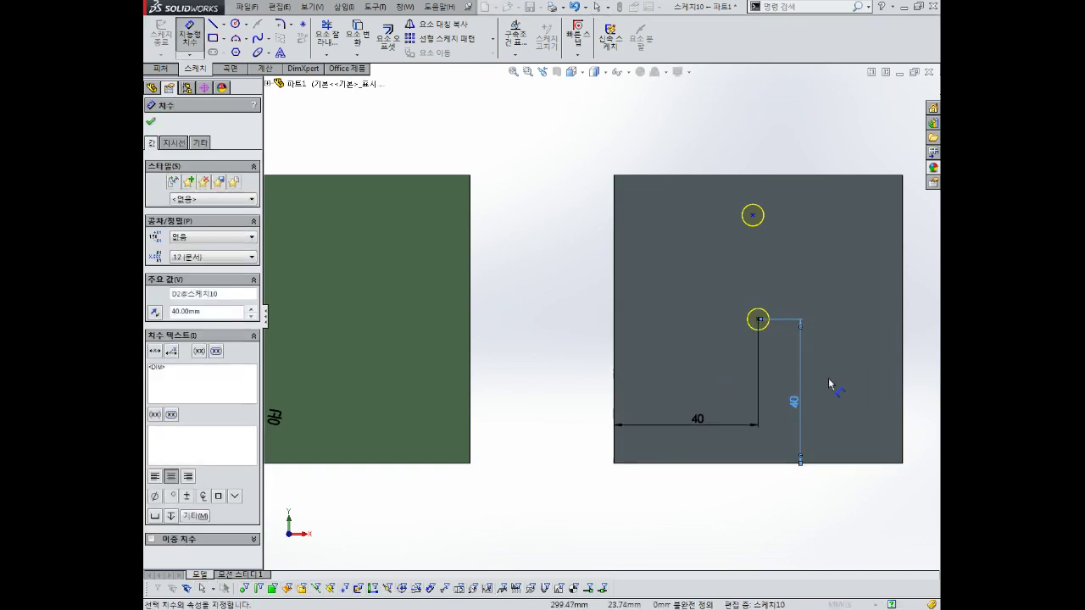
- Set a 23 mm spacing between the lower and upper hole centres
{"action": "left_click", "coordinate": [753, 215]}
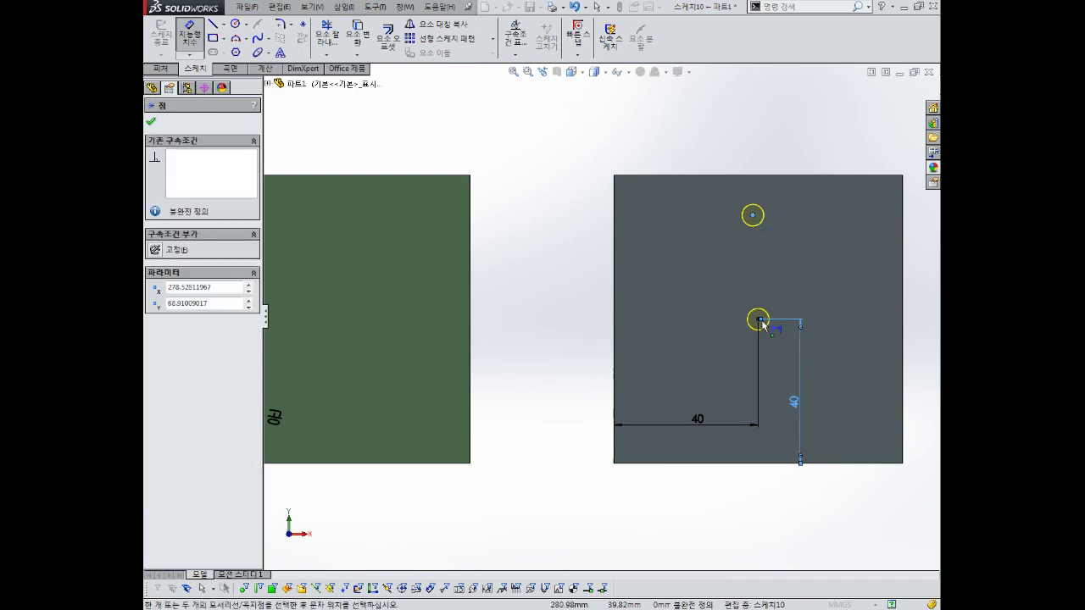
{"action": "left_click", "coordinate": [759, 320]}
{"action": "left_click", "coordinate": [836, 284]}
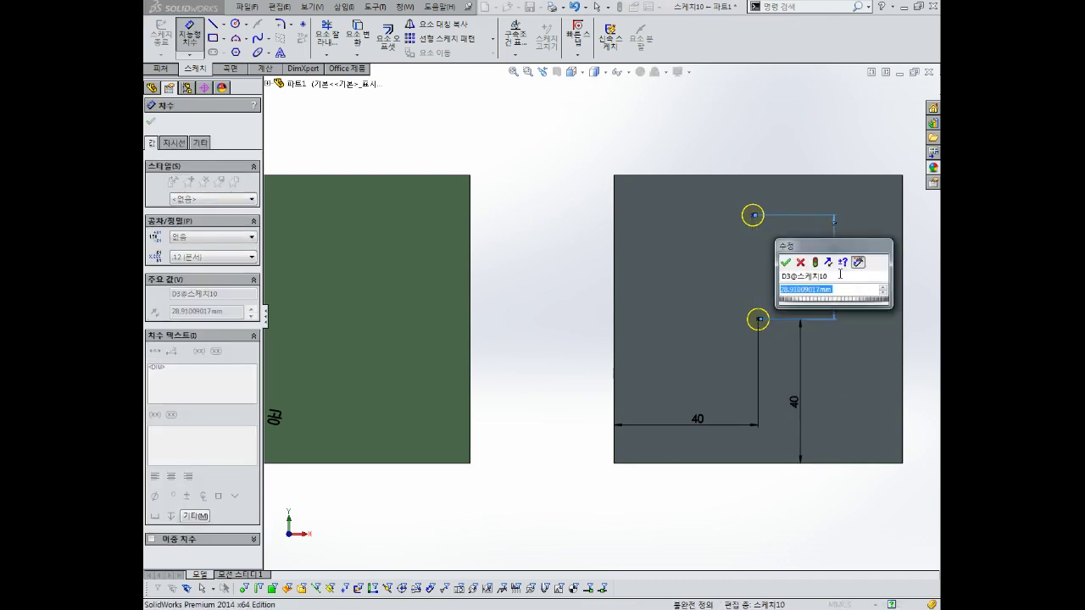
{"action": "type", "text": "23"}
{"action": "key", "text": "Return"}
{"action": "scroll", "coordinate": [840, 280], "scroll_direction": "down", "scroll_amount": 2}
{"action": "key", "text": "Escape"}
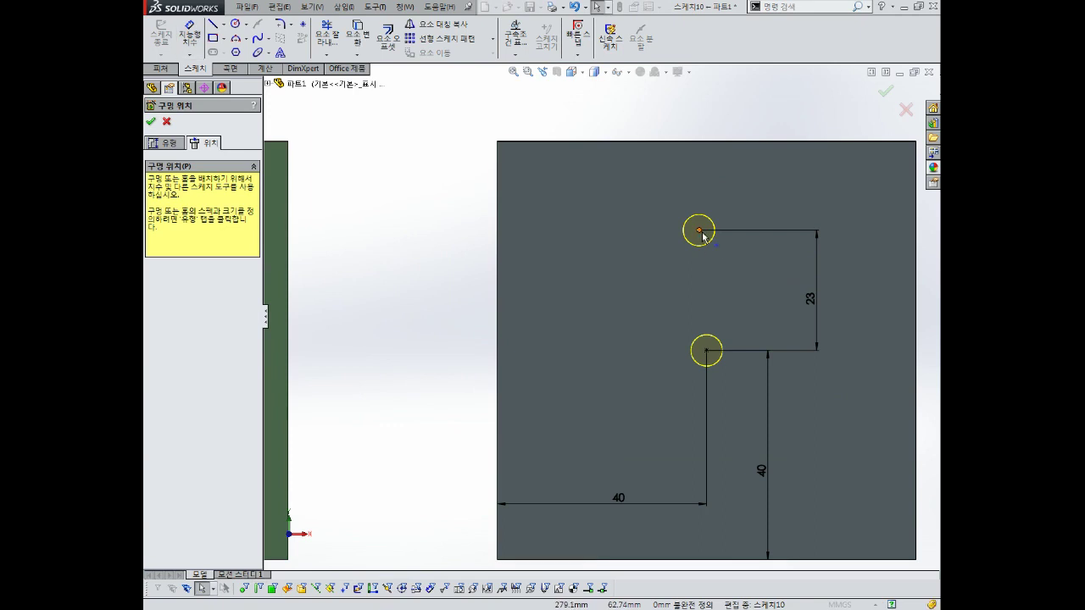
- Add a Vertical relation between the two hole centres
{"action": "left_click", "coordinate": [697, 230]}
{"action": "left_click", "coordinate": [708, 351], "text": "ctrl"}
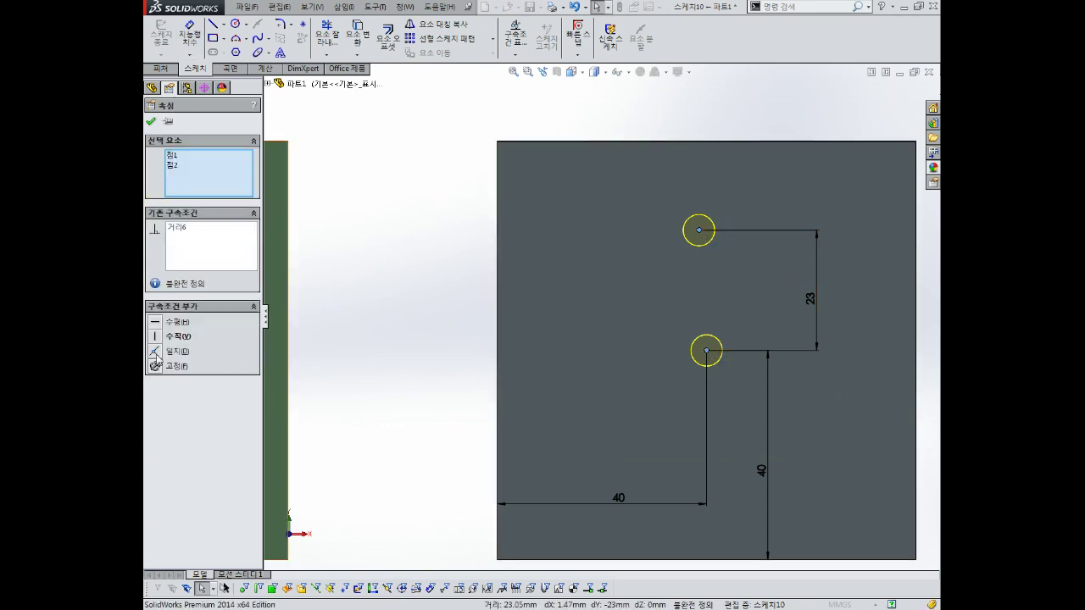
{"action": "left_click", "coordinate": [158, 337]}
{"action": "left_click", "coordinate": [549, 349]}
{"action": "scroll", "coordinate": [549, 349], "scroll_direction": "up", "scroll_amount": 2}
{"action": "scroll", "coordinate": [721, 353], "scroll_direction": "down", "scroll_amount": 2}
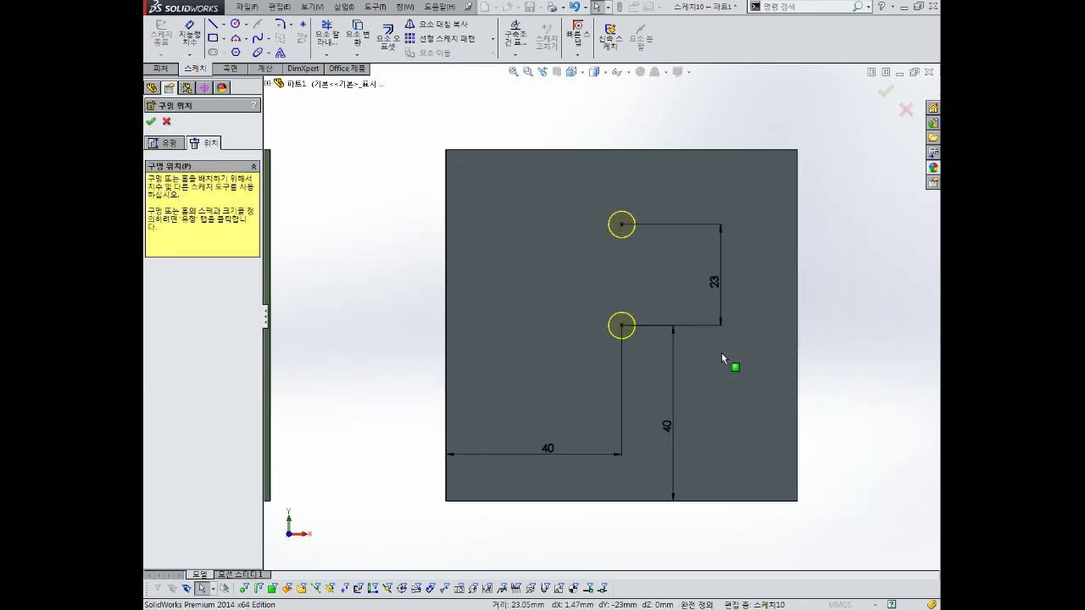
{"action": "scroll", "coordinate": [746, 409], "scroll_direction": "down", "scroll_amount": 1}
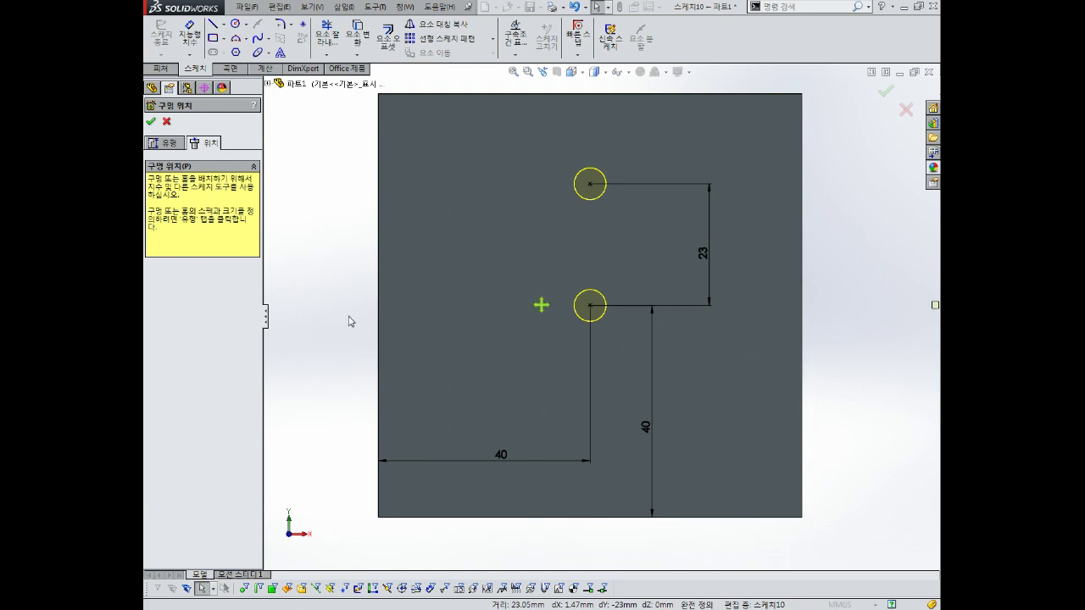
{"action": "left_click", "coordinate": [167, 143]}
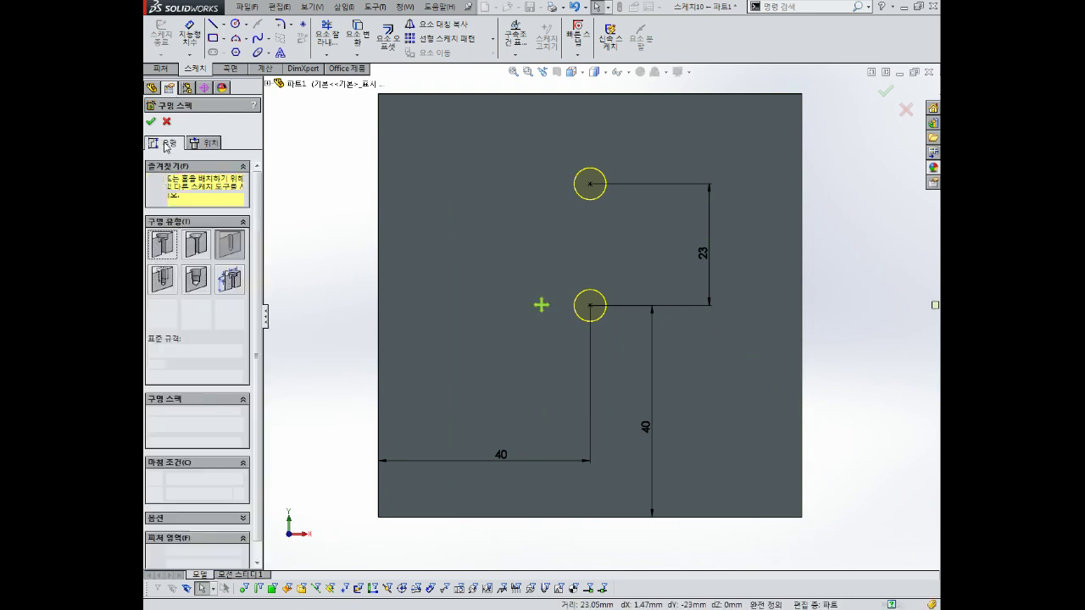
- Make them simple Hole-type Ø6.0 holes with custom sizing shown (6.000 mm, 118° tip), and apply
{"action": "left_click", "coordinate": [227, 249]}
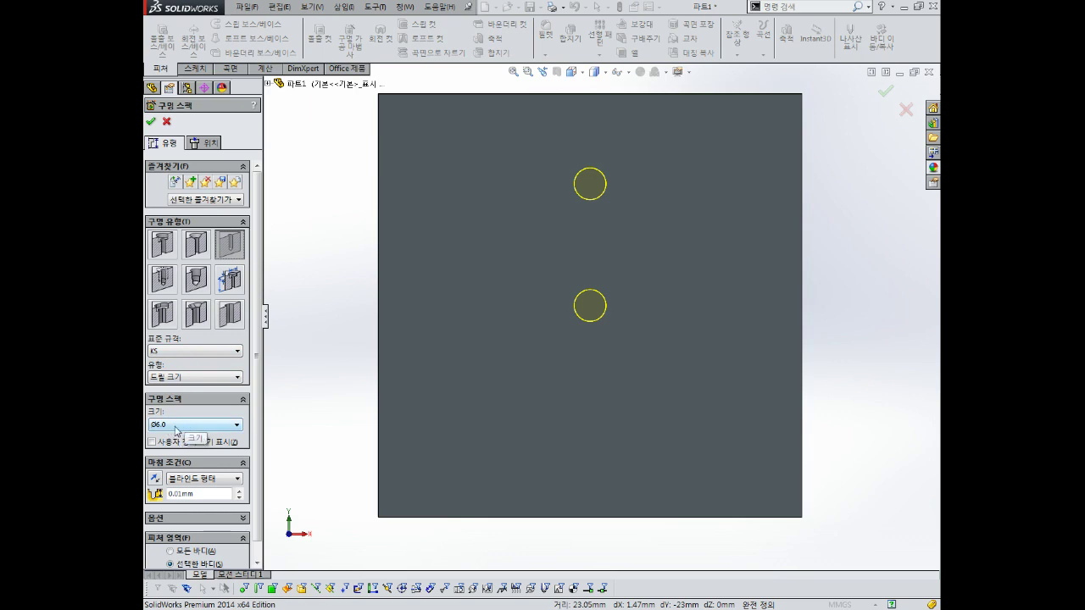
{"action": "left_click", "coordinate": [177, 426]}
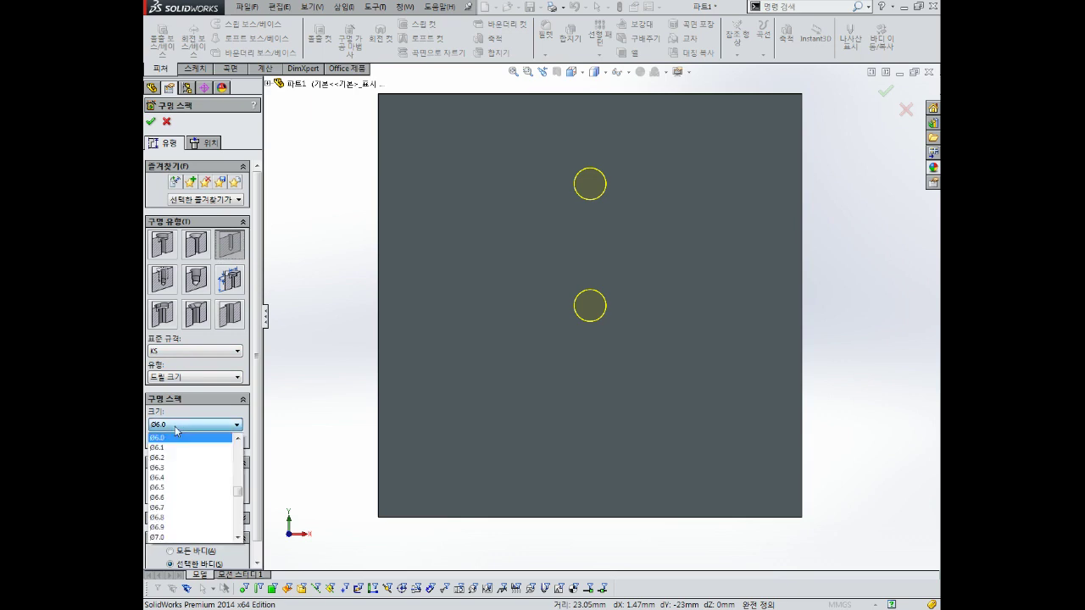
{"action": "left_click", "coordinate": [176, 431]}
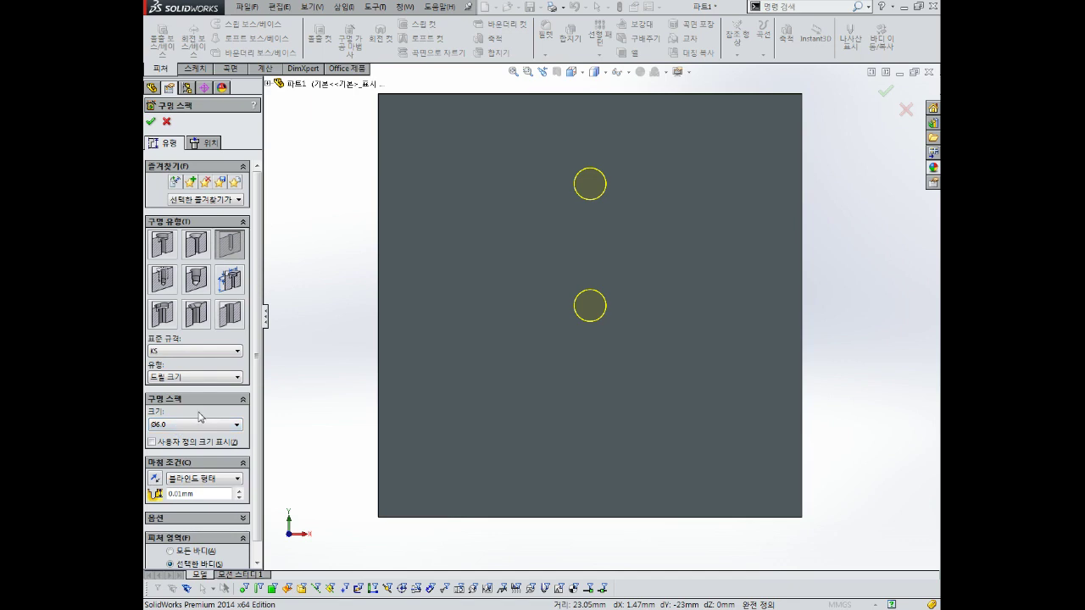
{"action": "left_click", "coordinate": [193, 442]}
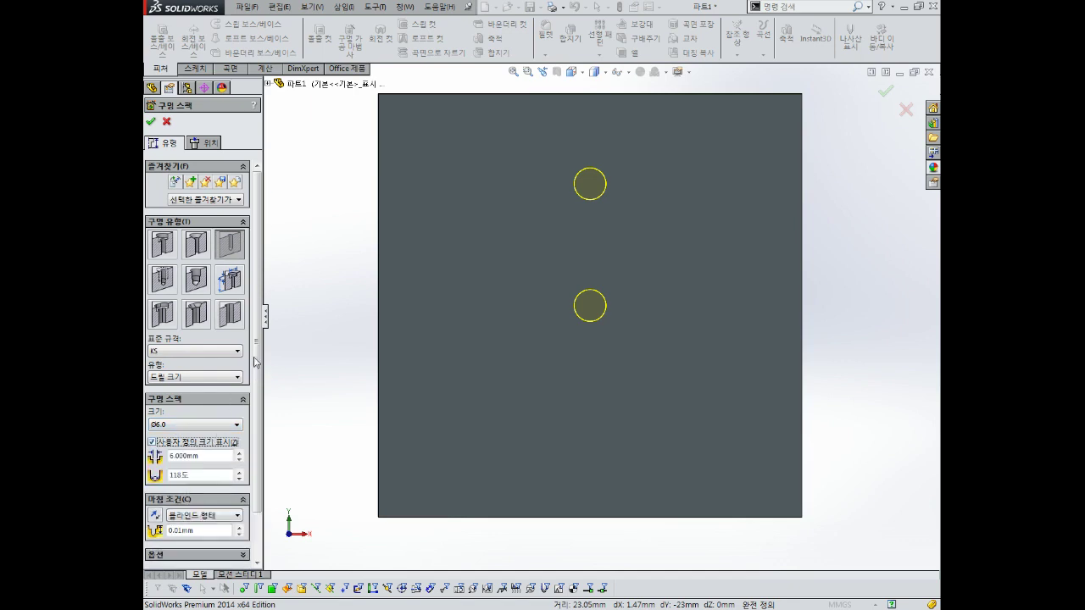
{"action": "scroll", "coordinate": [254, 369], "scroll_direction": "down", "scroll_amount": 2}
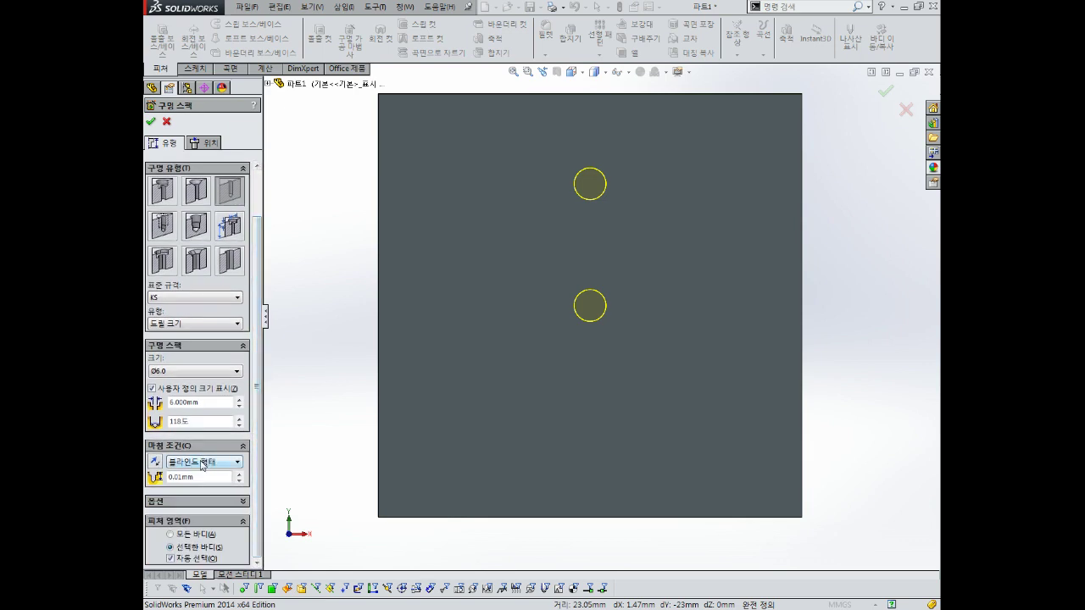
{"action": "mouse_move", "coordinate": [200, 477]}
{"action": "mouse_move", "coordinate": [630, 423]}
{"action": "middle_mouse_down"}
{"action": "mouse_move", "coordinate": [607, 267]}
{"action": "mouse_move", "coordinate": [471, 259]}
{"action": "middle_mouse_up"}
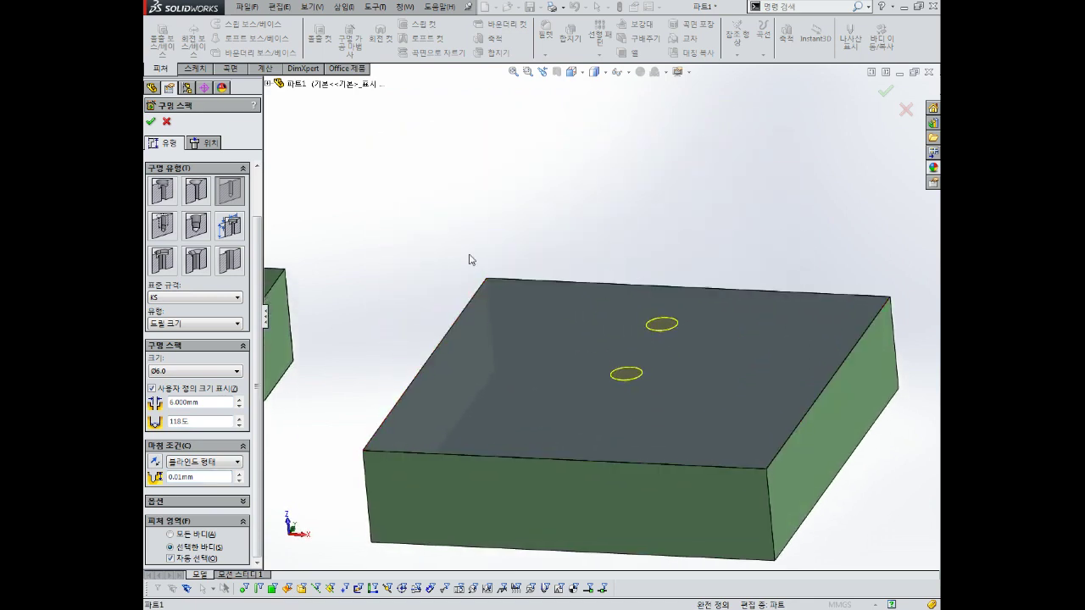
{"action": "left_click", "coordinate": [151, 123]}
- Show hidden lines and view the blocks from the Bottom orientation
{"action": "scroll", "coordinate": [687, 390], "scroll_direction": "down", "scroll_amount": 4}
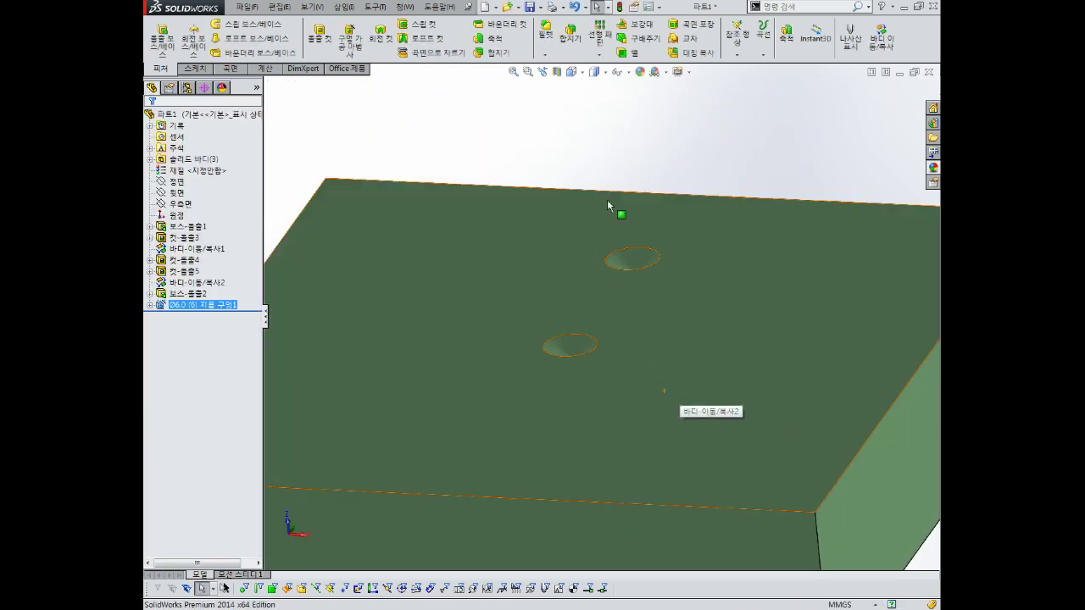
{"action": "left_click", "coordinate": [602, 74]}
{"action": "left_click", "coordinate": [594, 136]}
{"action": "scroll", "coordinate": [653, 368], "scroll_direction": "up", "scroll_amount": 5}
{"action": "mouse_move", "coordinate": [653, 368]}
{"action": "middle_mouse_down"}
{"action": "mouse_move", "coordinate": [669, 312]}
{"action": "mouse_move", "coordinate": [582, 376]}
{"action": "middle_mouse_up"}
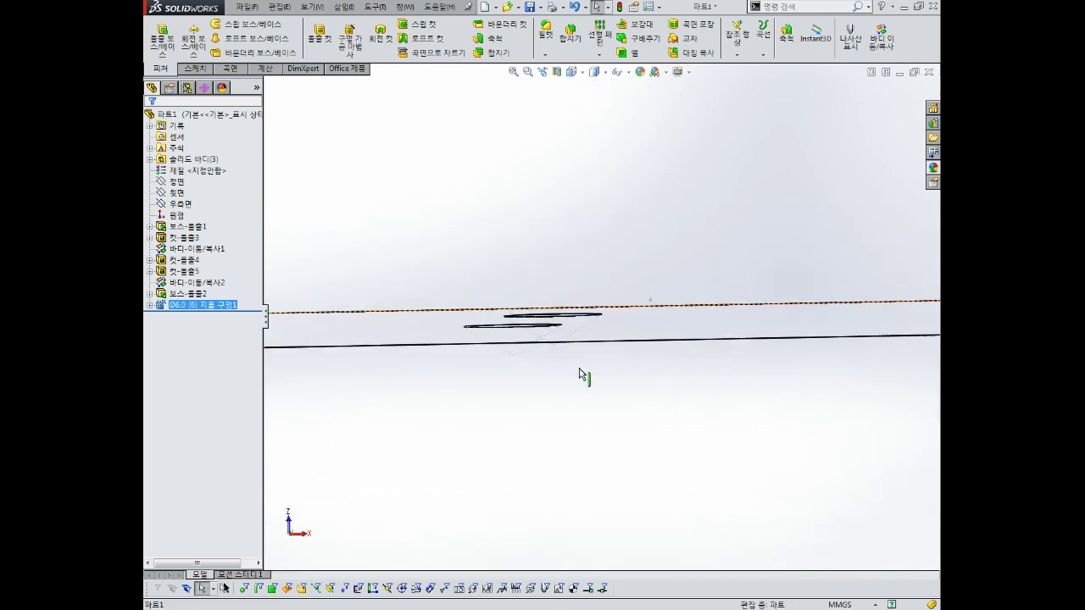
{"action": "key", "text": "ctrl+8"}
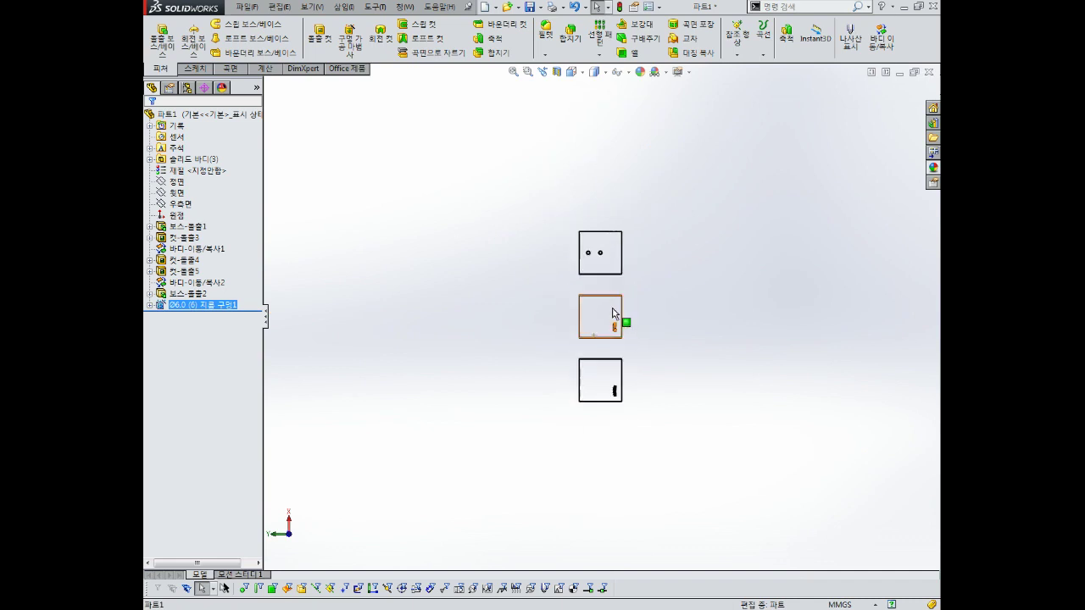
{"action": "left_click", "coordinate": [573, 73]}
{"action": "left_click", "coordinate": [576, 75]}
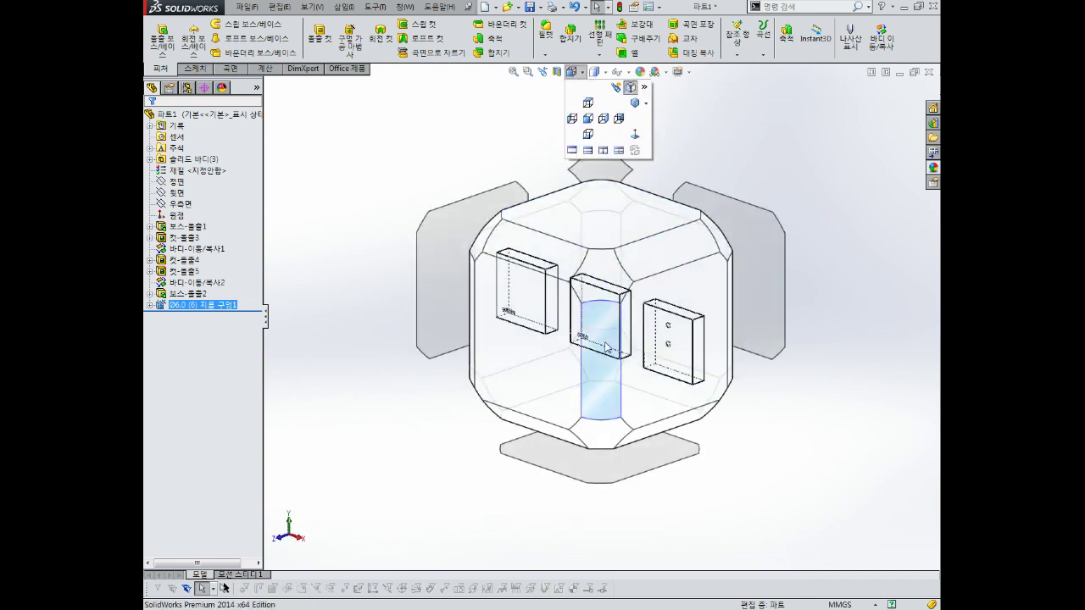
{"action": "left_click", "coordinate": [577, 455]}
{"action": "scroll", "coordinate": [828, 315], "scroll_direction": "up", "scroll_amount": 2}
{"action": "scroll", "coordinate": [688, 317], "scroll_direction": "down", "scroll_amount": 2}
{"action": "scroll", "coordinate": [576, 293], "scroll_direction": "down", "scroll_amount": 5}
{"action": "scroll", "coordinate": [504, 341], "scroll_direction": "down", "scroll_amount": 3}
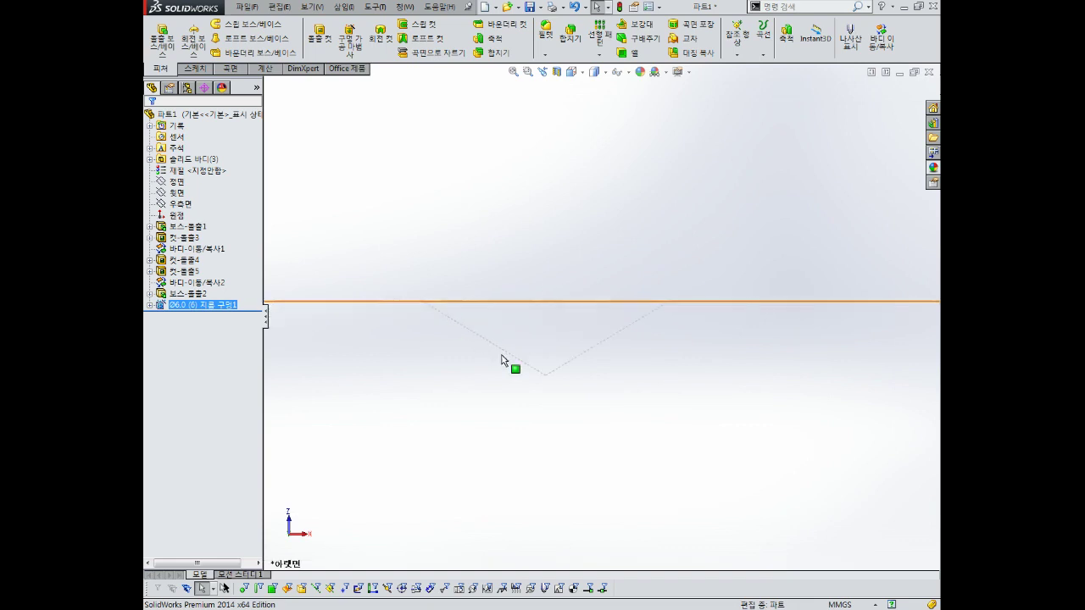
- Switch to wireframe and orbit to inspect the holes from an oblique angle
{"action": "left_click", "coordinate": [595, 72]}
{"action": "left_click", "coordinate": [595, 149]}
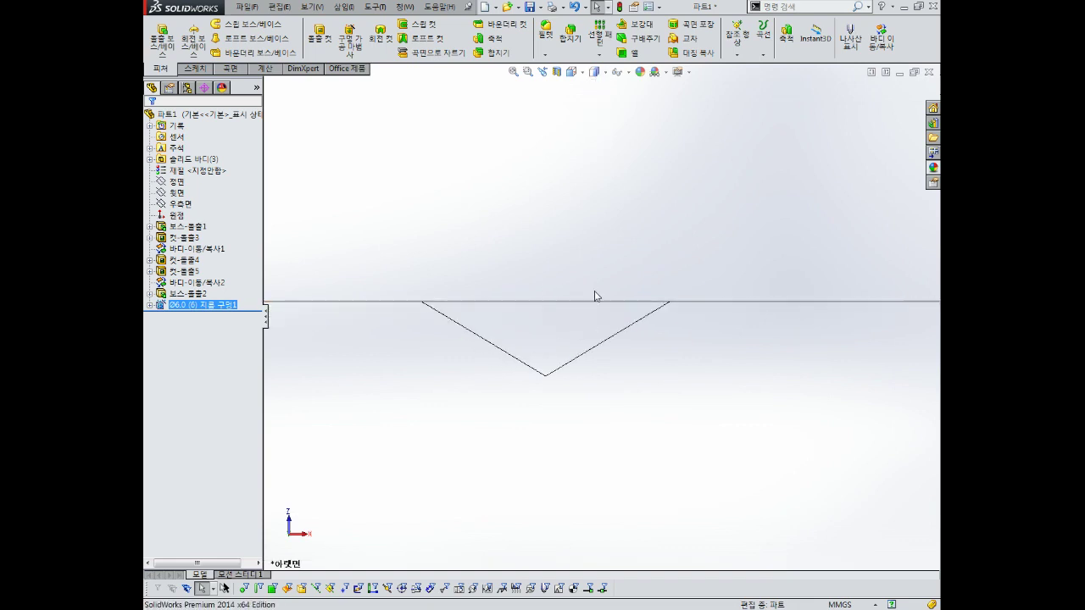
{"action": "middle_click_drag", "start_coordinate": [588, 329], "coordinate": [622, 312]}
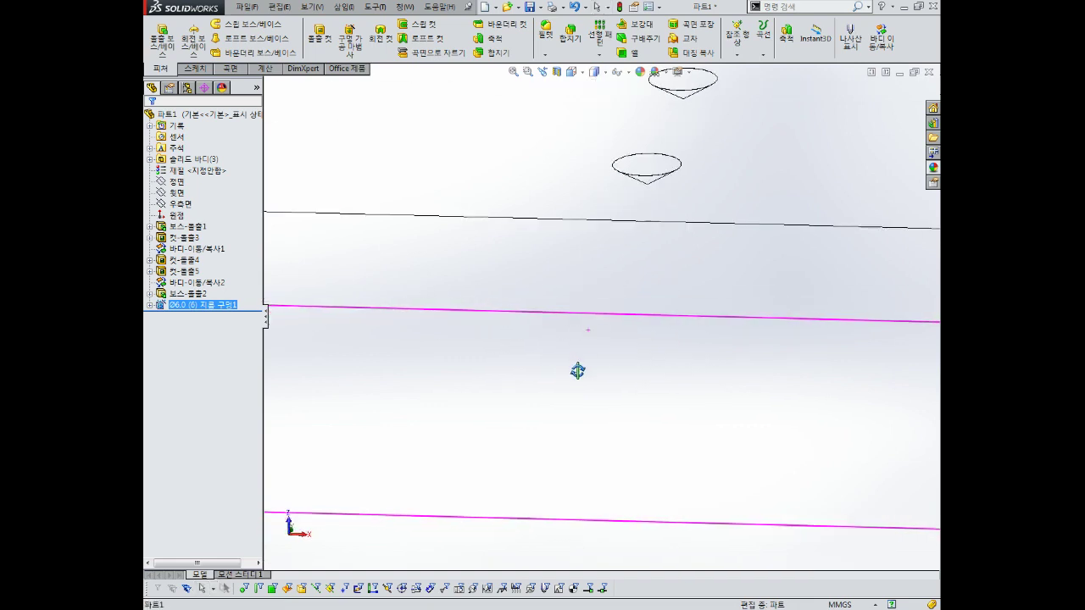
{"action": "scroll", "coordinate": [621, 312], "scroll_direction": "down", "scroll_amount": 1}
{"action": "scroll", "coordinate": [624, 327], "scroll_direction": "down", "scroll_amount": 3}
{"action": "scroll", "coordinate": [627, 339], "scroll_direction": "up", "scroll_amount": 2}
{"action": "scroll", "coordinate": [636, 342], "scroll_direction": "down", "scroll_amount": 1}
- Return to shaded with edges and select the block's top face, viewed head-on
{"action": "left_click", "coordinate": [596, 71]}
{"action": "left_click", "coordinate": [595, 89]}
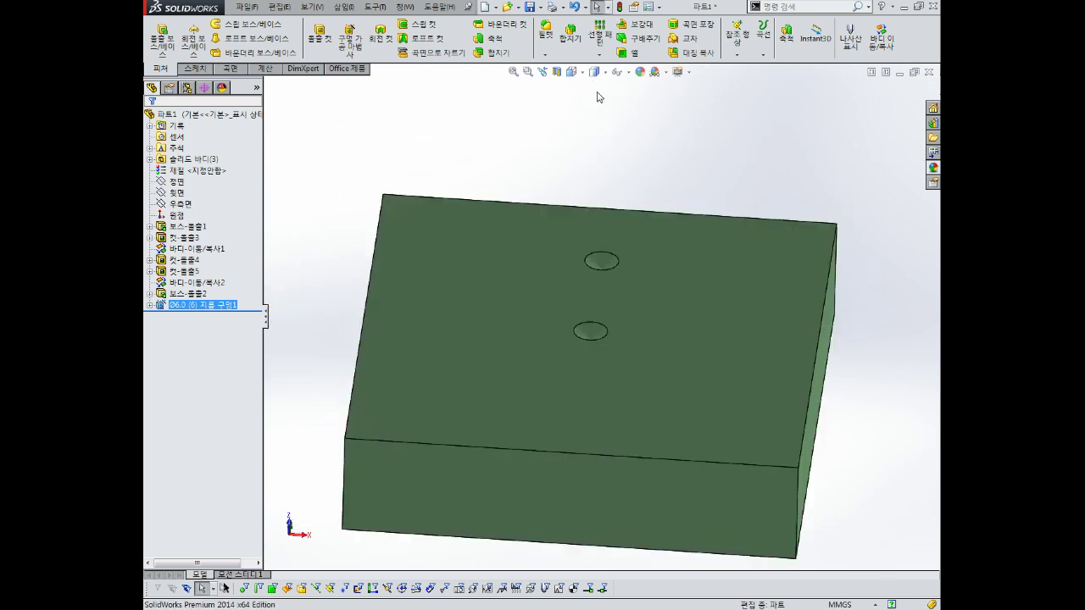
{"action": "scroll", "coordinate": [592, 260], "scroll_direction": "up", "scroll_amount": 2}
{"action": "left_click", "coordinate": [630, 309]}
{"action": "key", "text": "ctrl+8"}
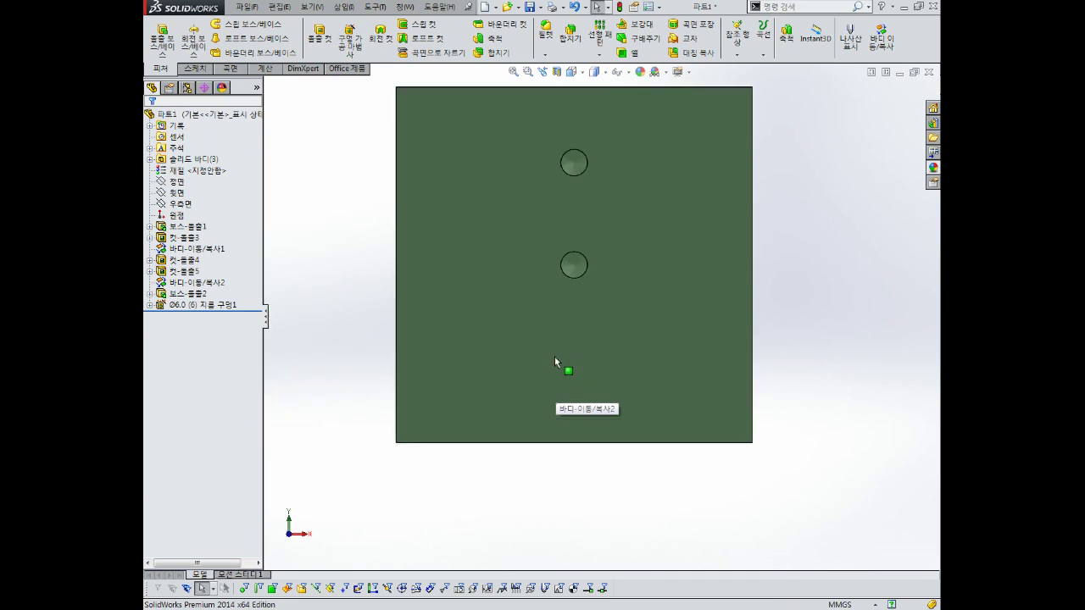
{"action": "middle_click_drag", "start_coordinate": [548, 359], "coordinate": [490, 288]}
{"action": "left_click", "coordinate": [490, 288]}
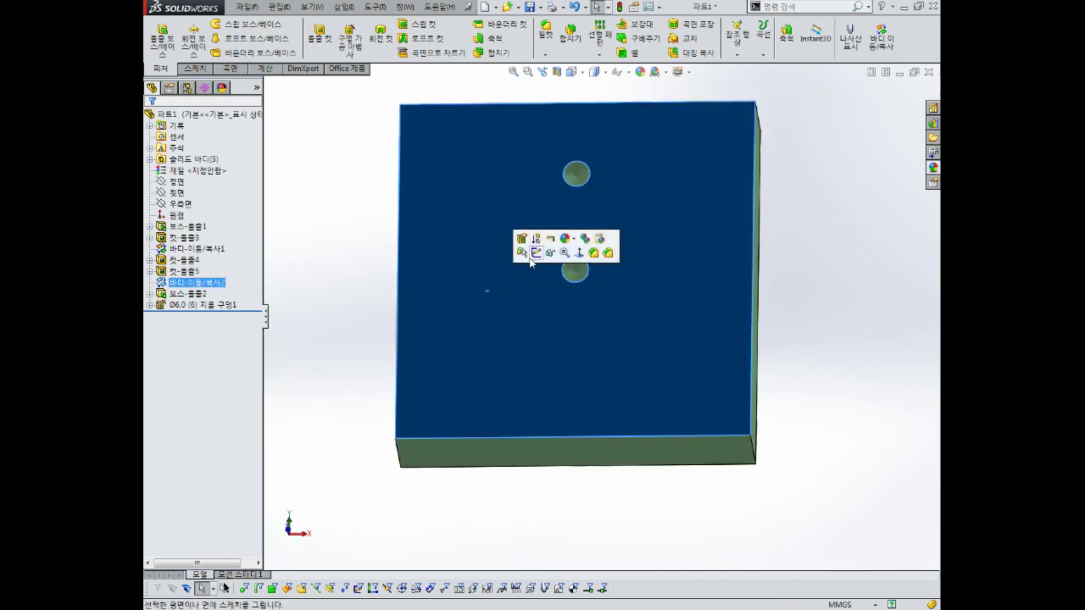
- In a new sketch on the top face, draw a three-point arc near the lower edge, then a line joining its ends
{"action": "key", "text": "ctrl+8"}
{"action": "left_click", "coordinate": [535, 253]}
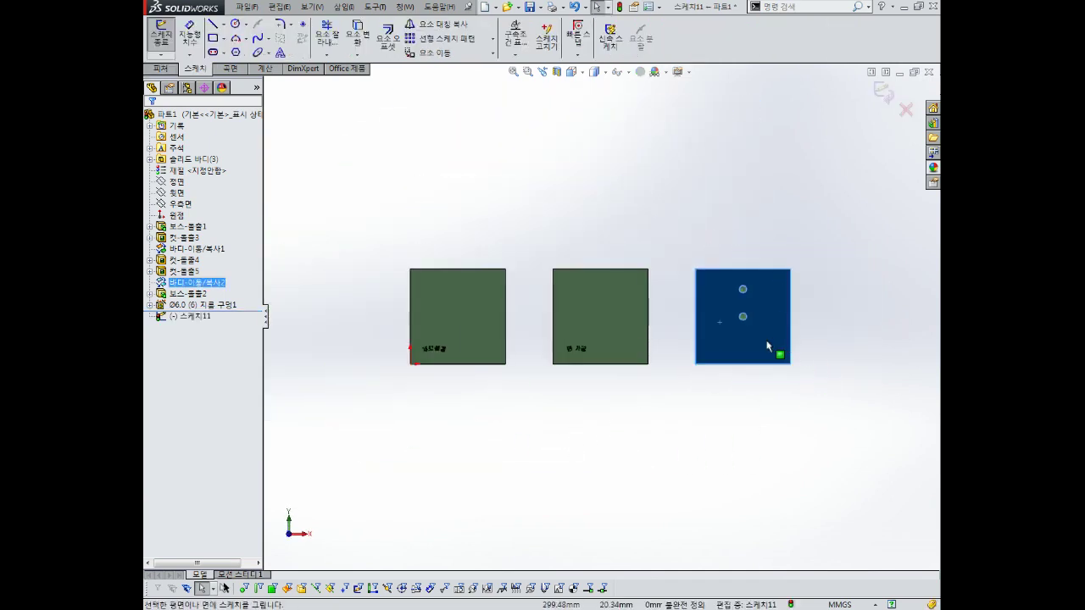
{"action": "left_click", "coordinate": [236, 38]}
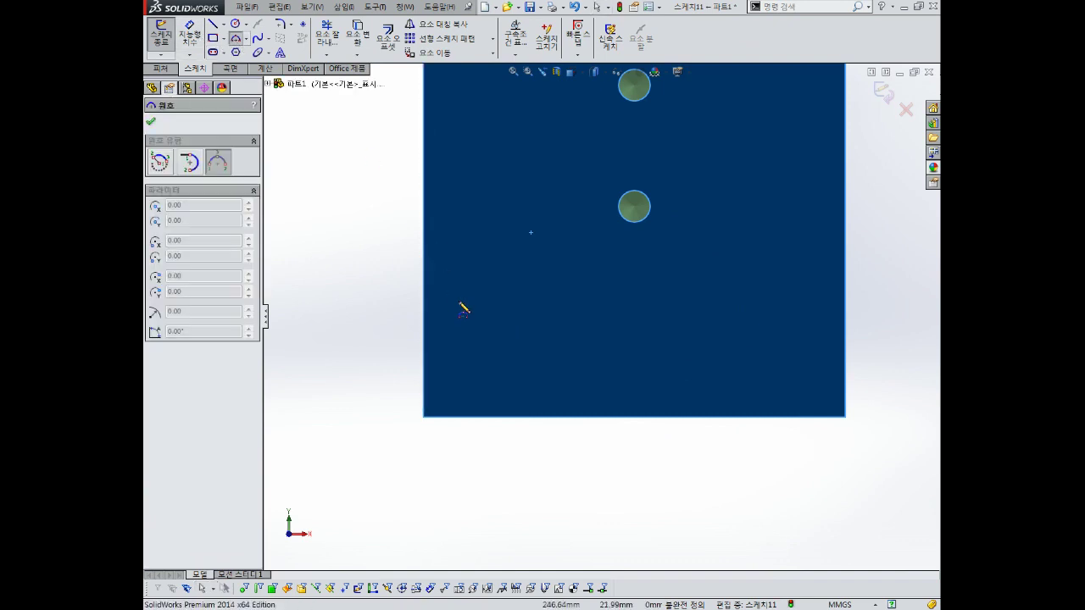
{"action": "key", "text": "Escape"}
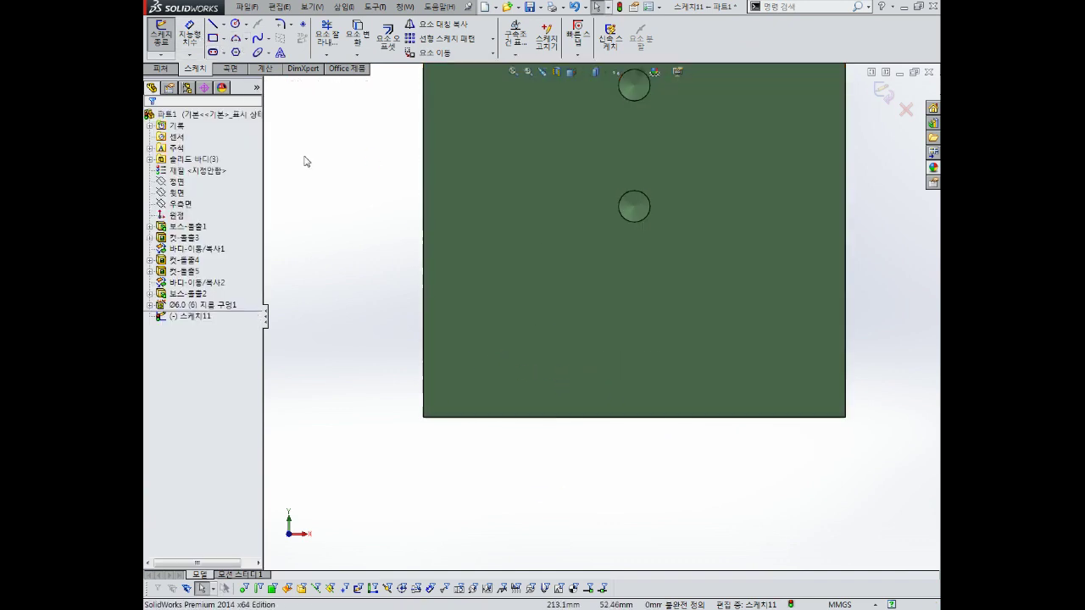
{"action": "left_click", "coordinate": [236, 38]}
{"action": "left_click", "coordinate": [481, 364]}
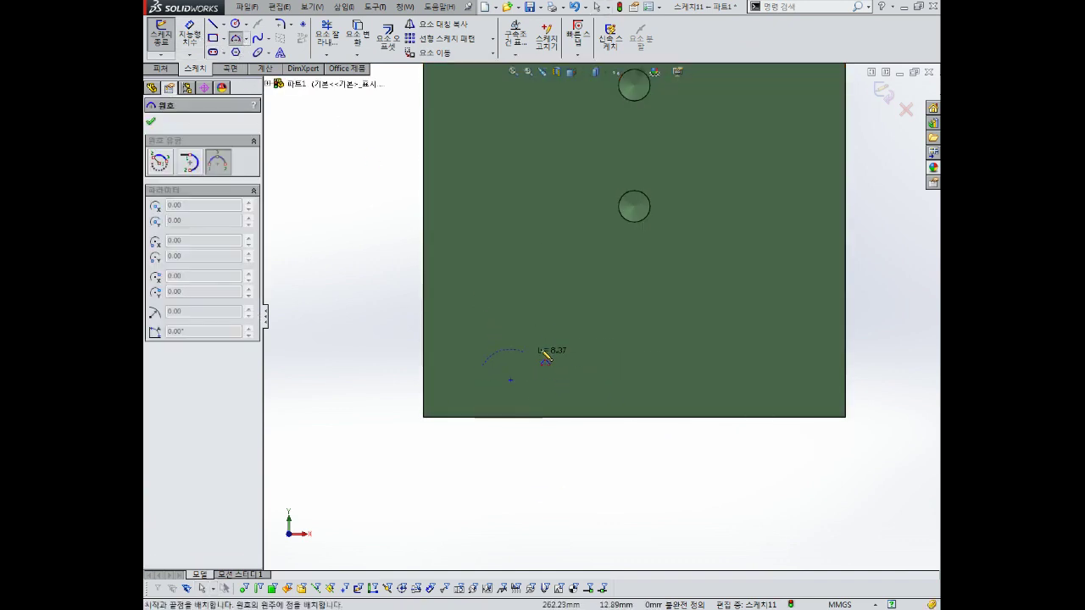
{"action": "left_click", "coordinate": [600, 364]}
{"action": "left_click", "coordinate": [563, 341]}
{"action": "key", "text": "Escape"}
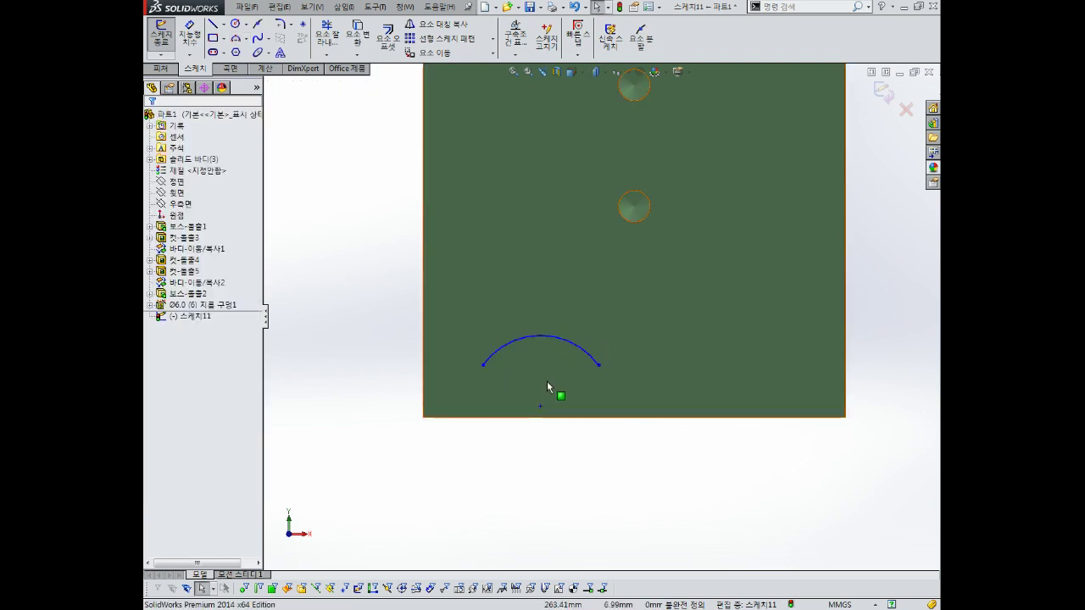
{"action": "key", "text": "l"}
{"action": "left_click_drag", "start_coordinate": [483, 365], "coordinate": [600, 364]}
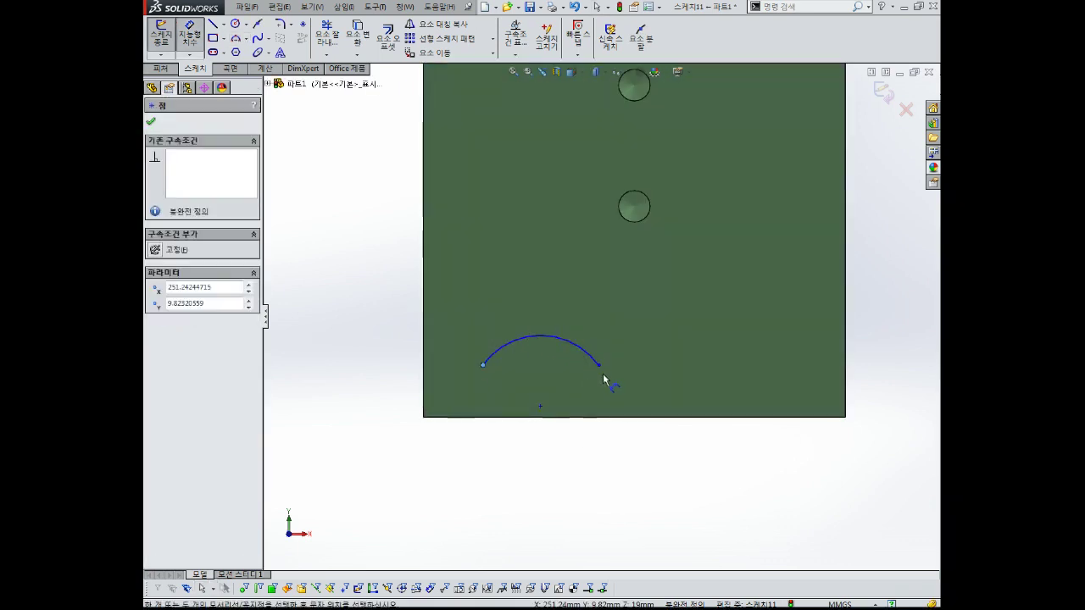